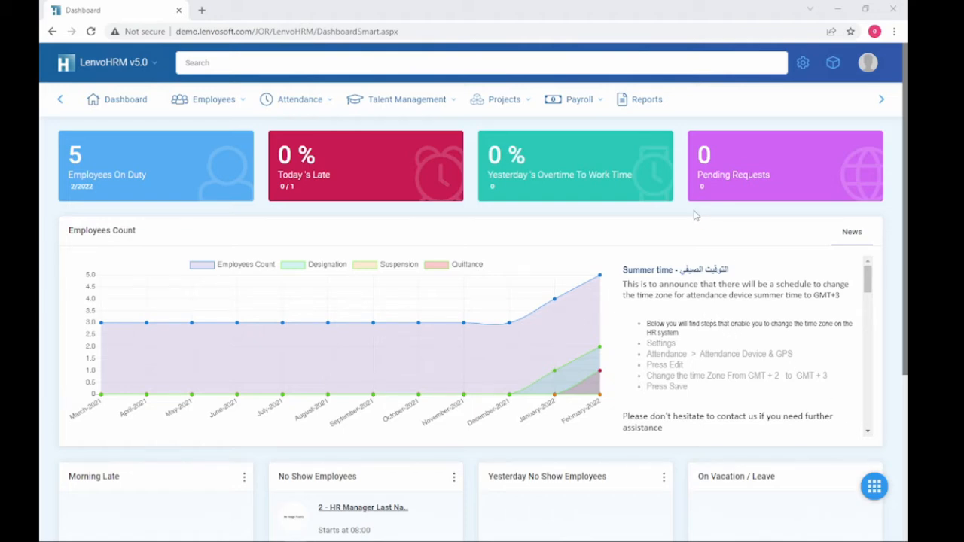
# Step: Go to Settings > Human Resources > Medical Insurance to view the empty insurance companies list
pyautogui.click(804, 63)
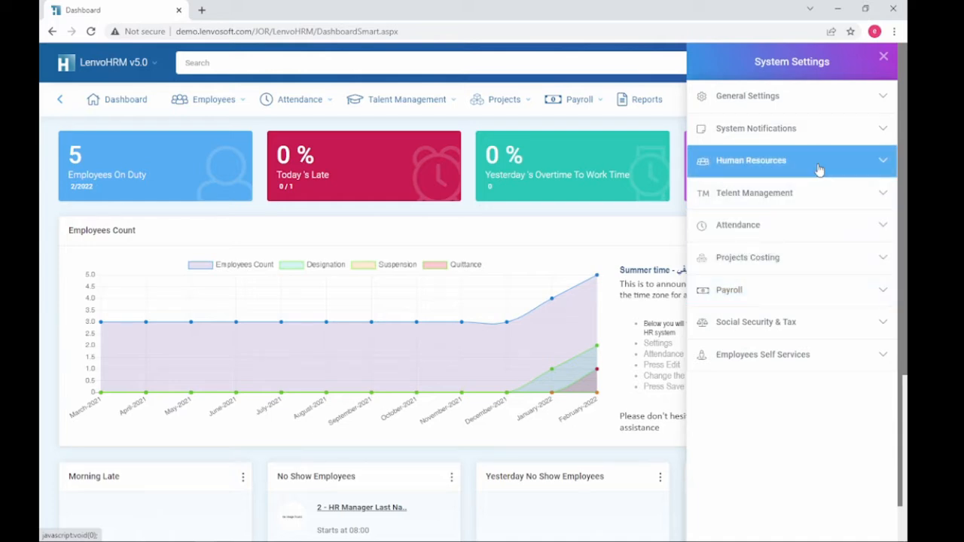
pyautogui.click(820, 170)
pyautogui.click(748, 490)
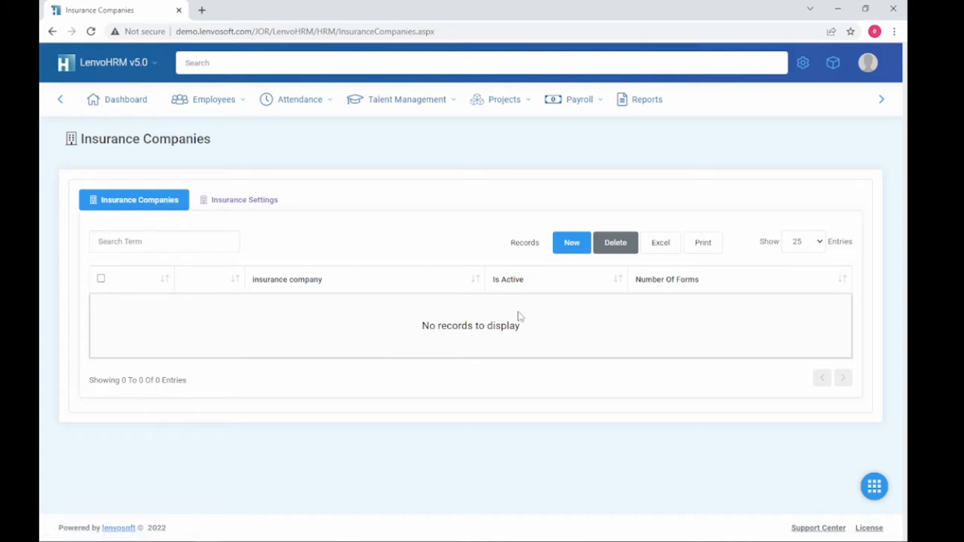
# Step: Start a new insurance company named 'Health insurance company' with its suggested Arabic name
pyautogui.click(571, 244)
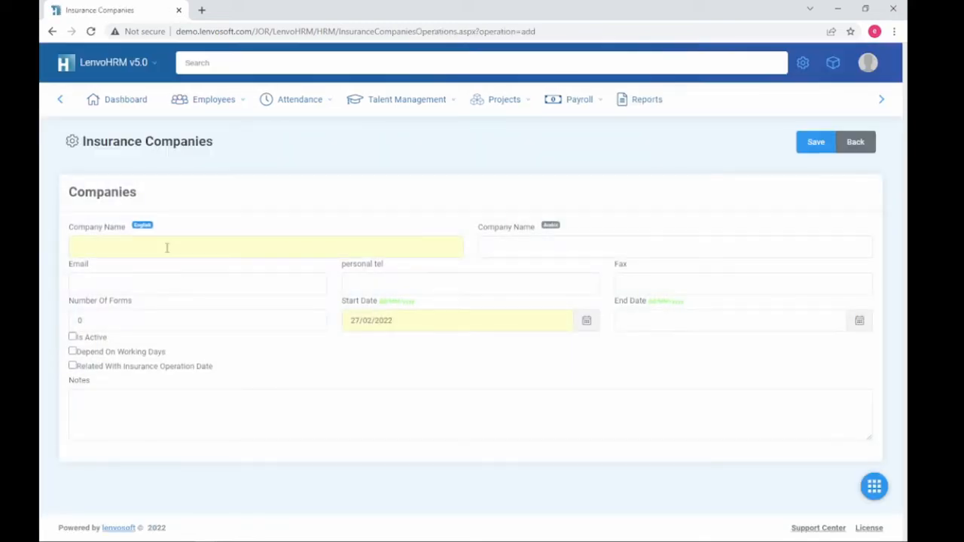
pyautogui.click(168, 248)
pyautogui.write('He')
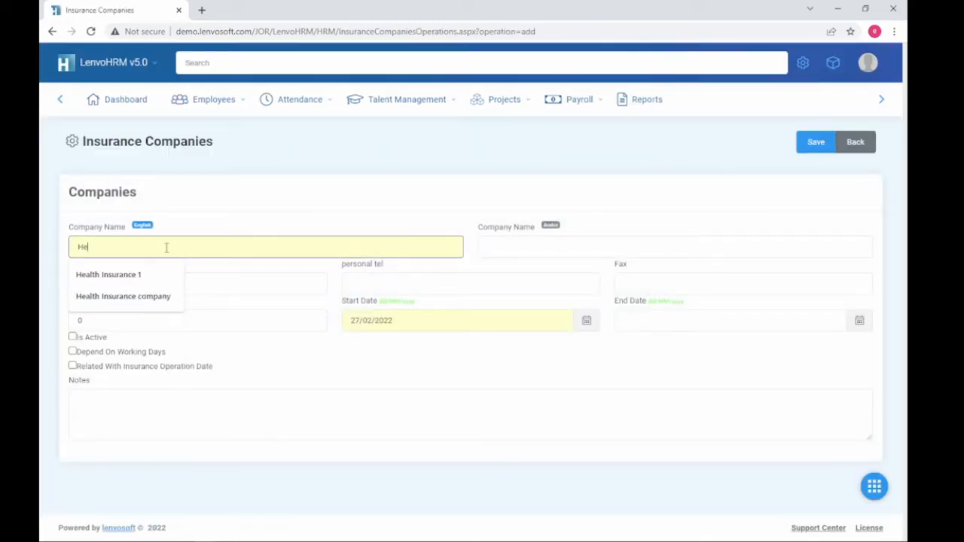
pyautogui.press('Down')
pyautogui.press('Down')
pyautogui.press('Return')
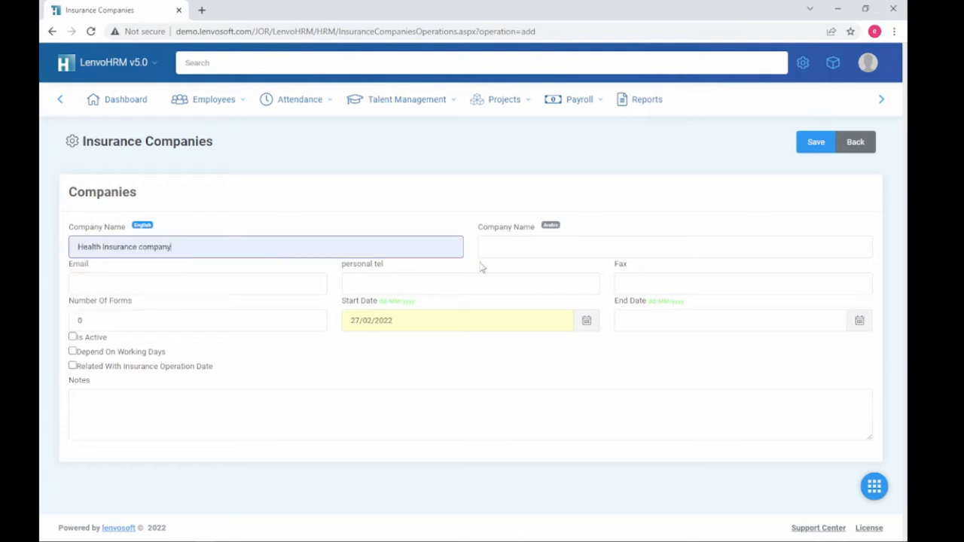
pyautogui.click(493, 247)
pyautogui.click(549, 315)
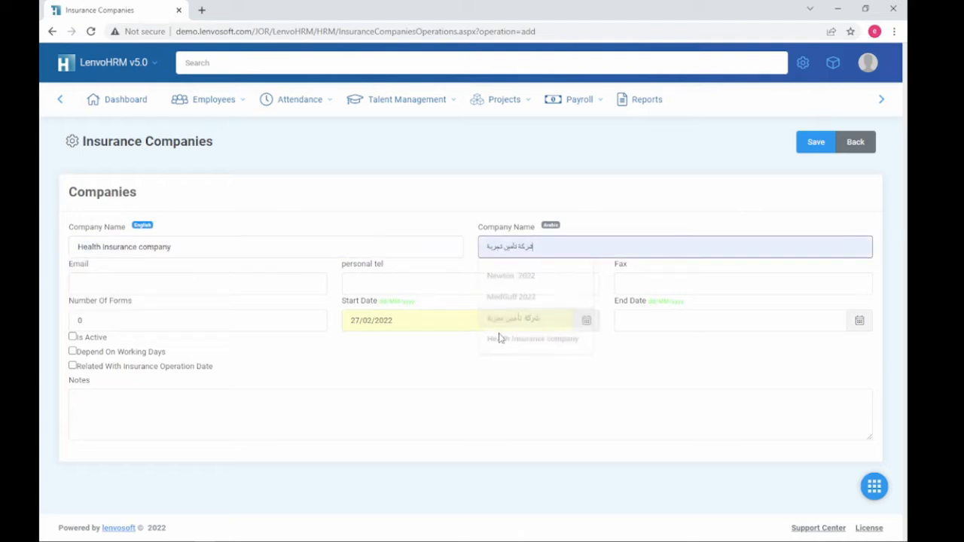
# Step: Set the company's validity period from 01/01/2022 to 31/12/2022
pyautogui.click(134, 284)
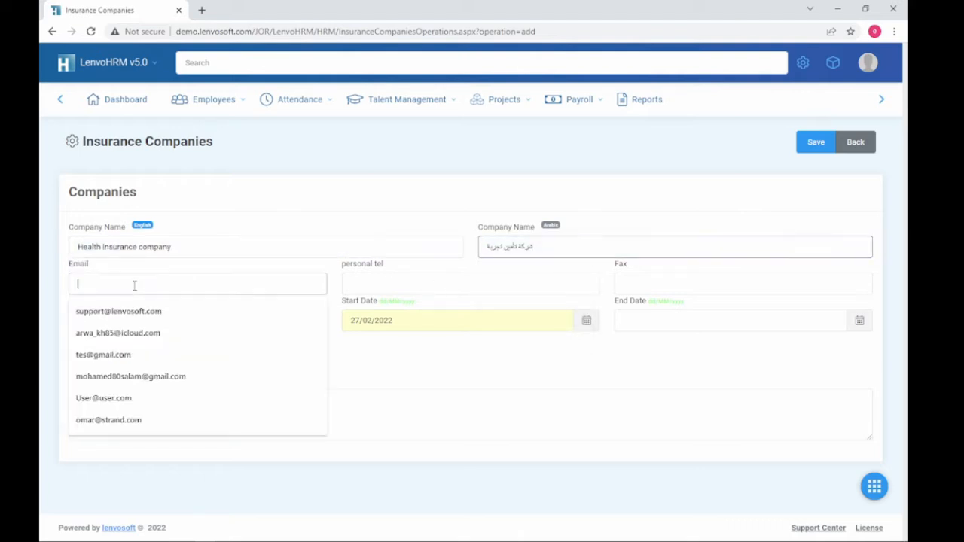
pyautogui.click(413, 283)
pyautogui.click(653, 283)
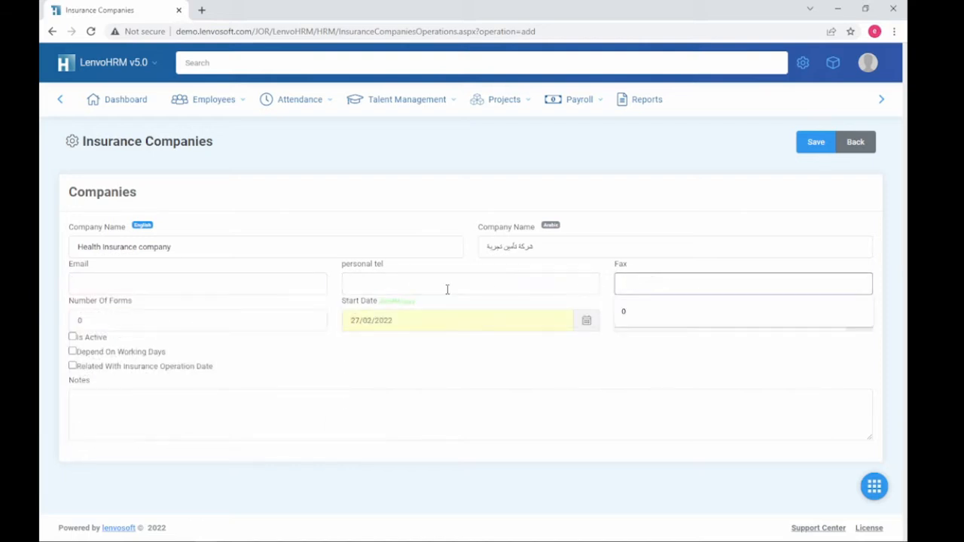
pyautogui.click(213, 322)
pyautogui.moveTo(210, 322); pyautogui.dragTo(43, 333)
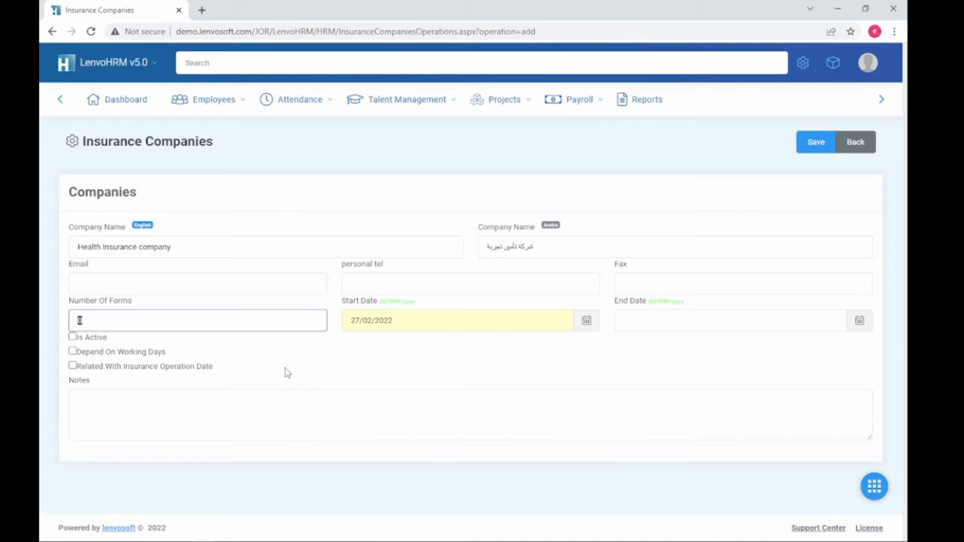
pyautogui.click(359, 321)
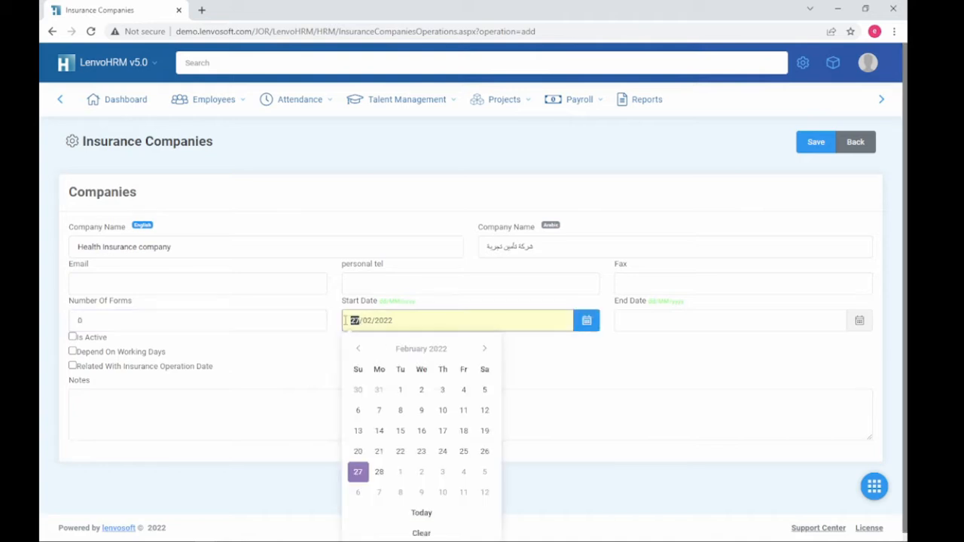
pyautogui.write('01')
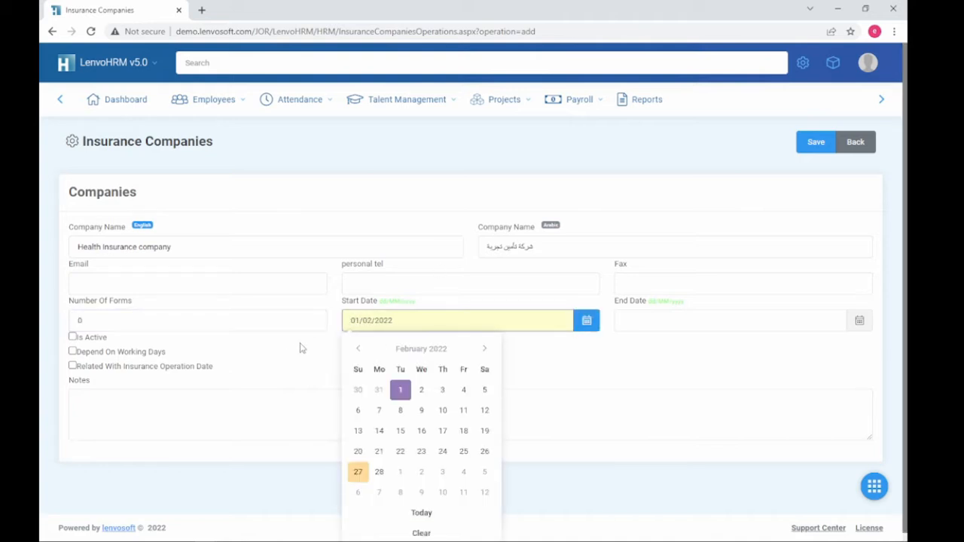
pyautogui.click(368, 321)
pyautogui.write('01')
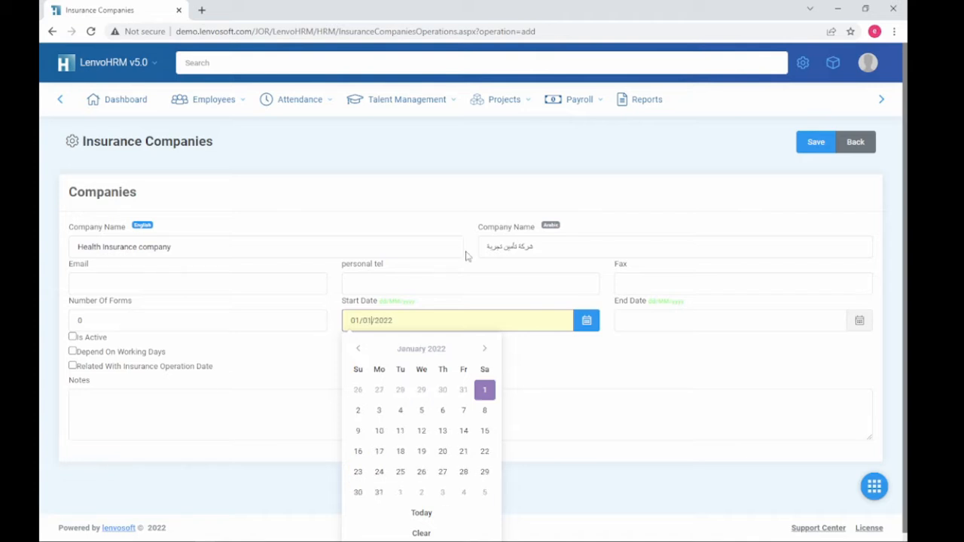
pyautogui.click(664, 318)
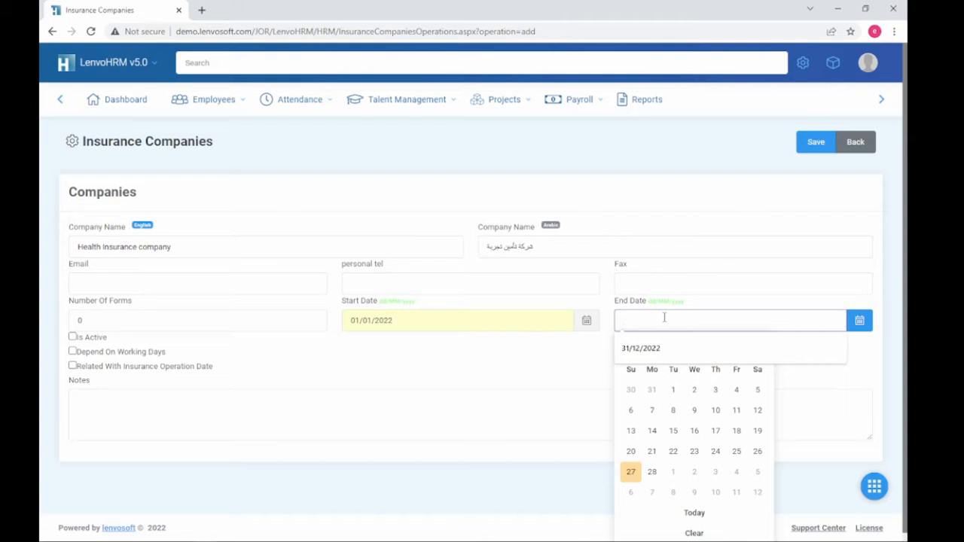
pyautogui.write('31/12/')
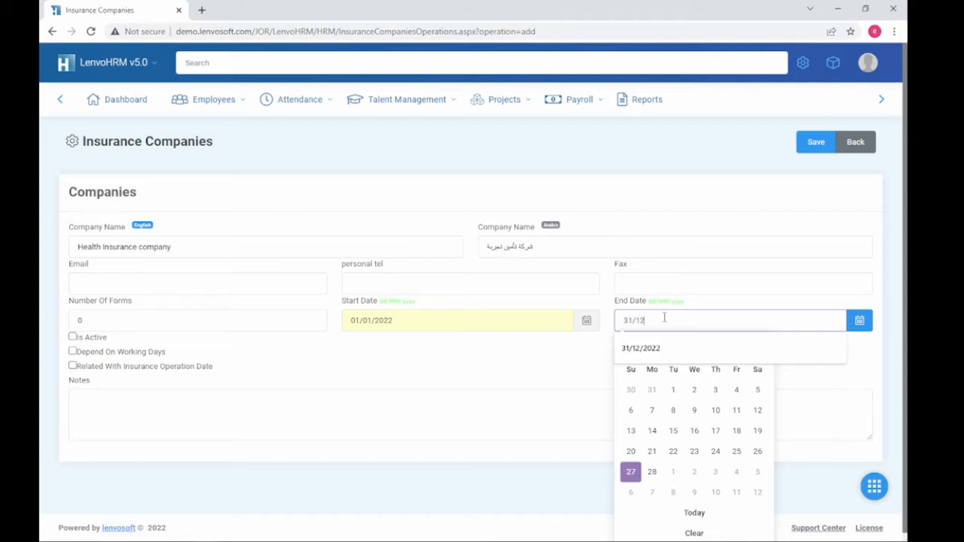
pyautogui.write('2022')
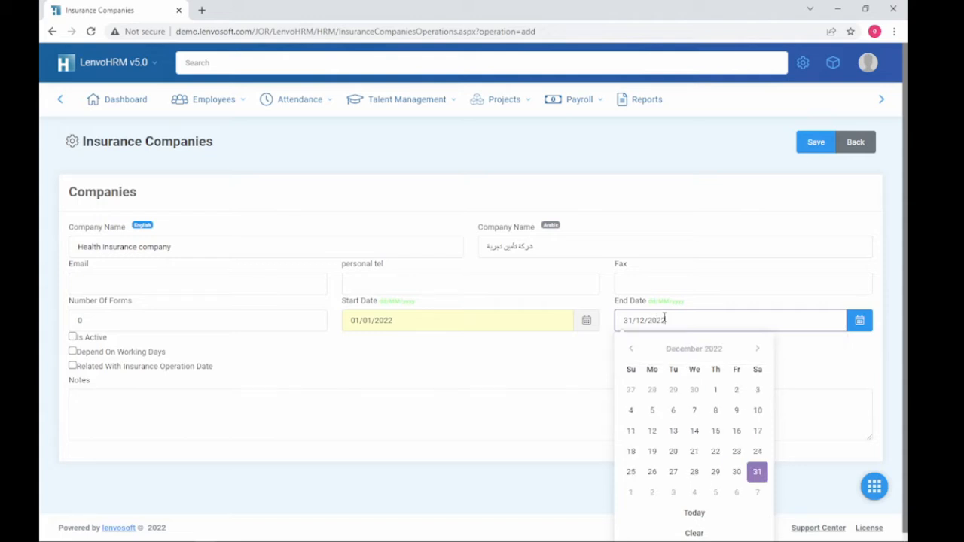
pyautogui.click(306, 377)
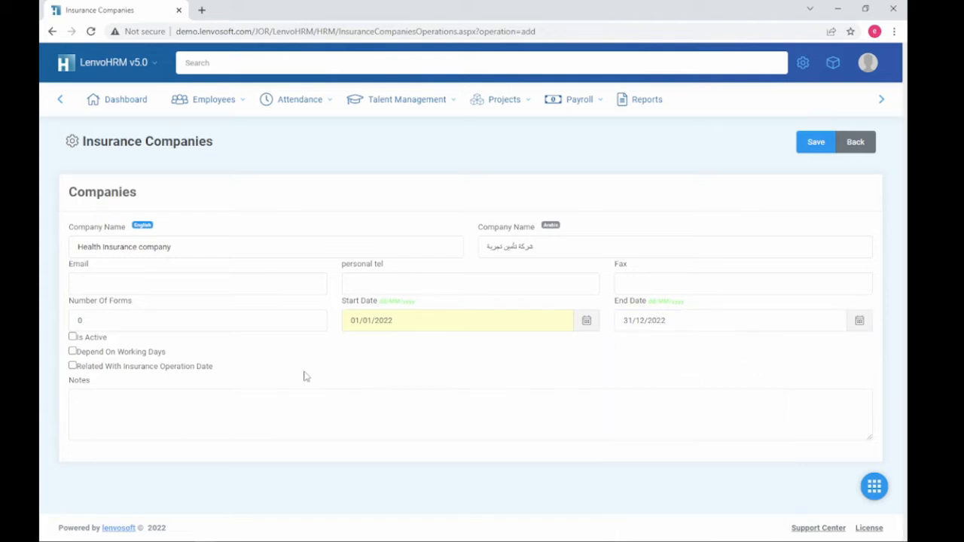
# Step: Tick Is Active and Depend On Working Days for Health insurance company and save it
pyautogui.click(73, 337)
pyautogui.moveTo(178, 354); pyautogui.dragTo(111, 352)
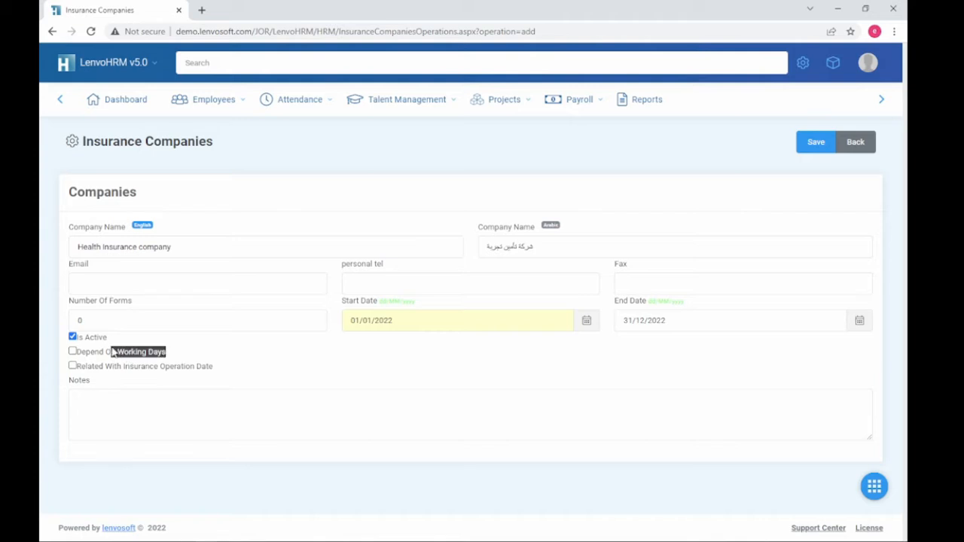
pyautogui.click(74, 352)
pyautogui.click(202, 356)
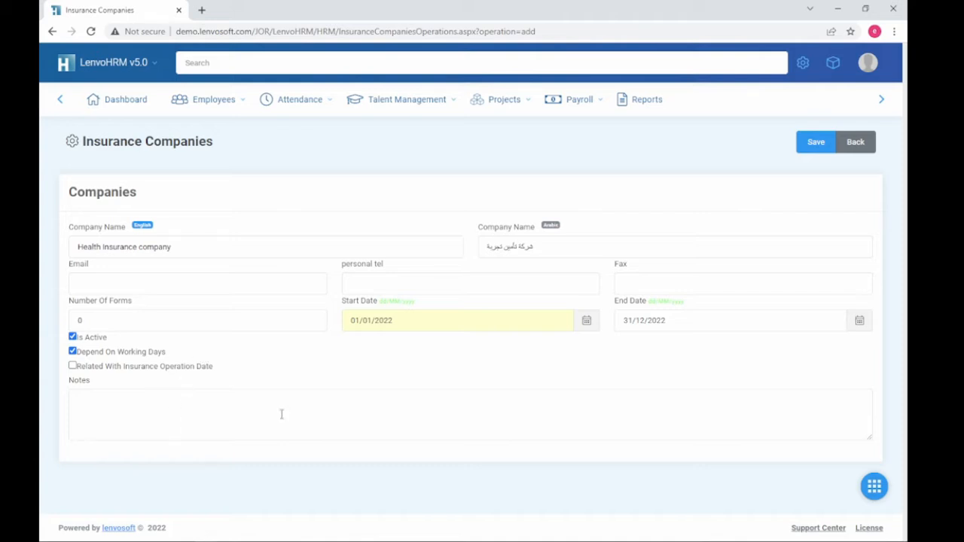
pyautogui.click(813, 143)
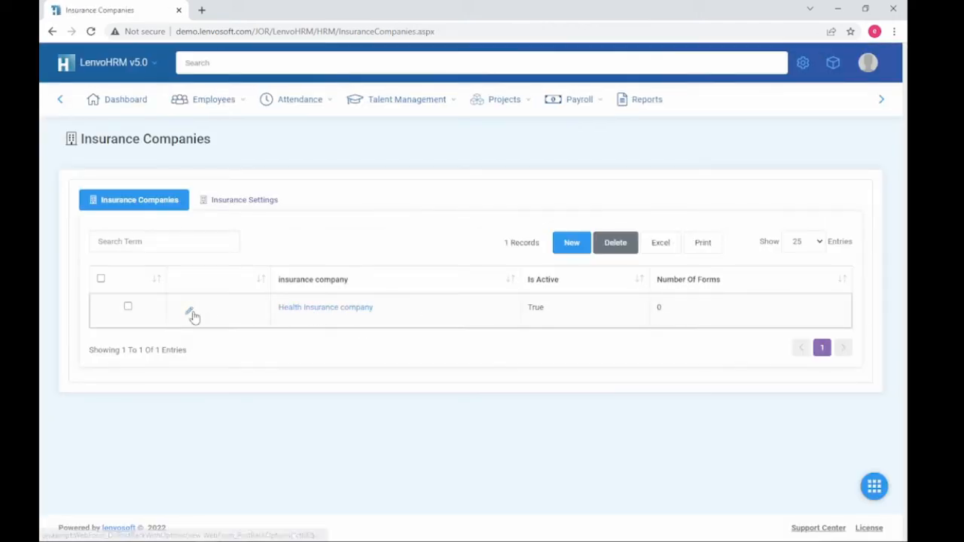
# Step: Add a new scheme to Health insurance company, entering 'Class A' in both name fields
pyautogui.click(189, 312)
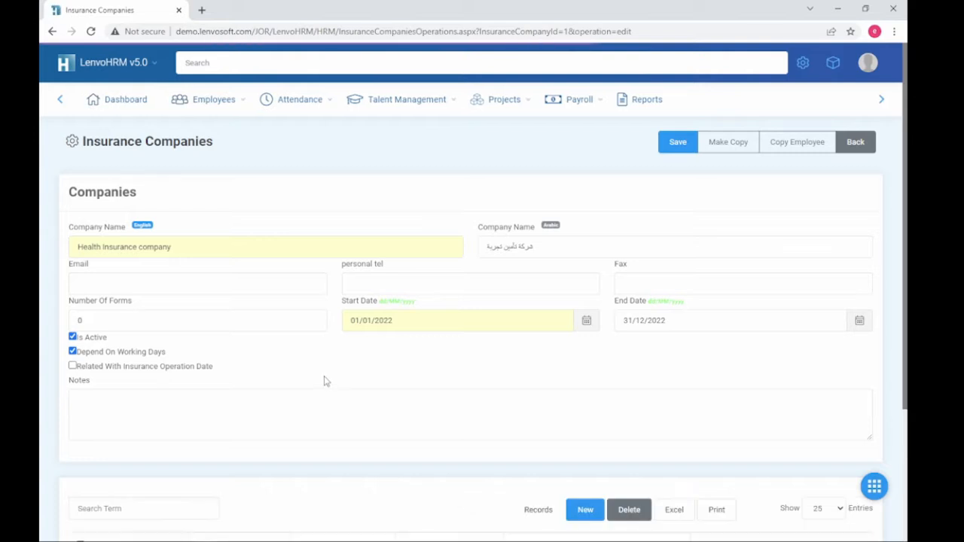
pyautogui.scroll(-3, 323, 384)
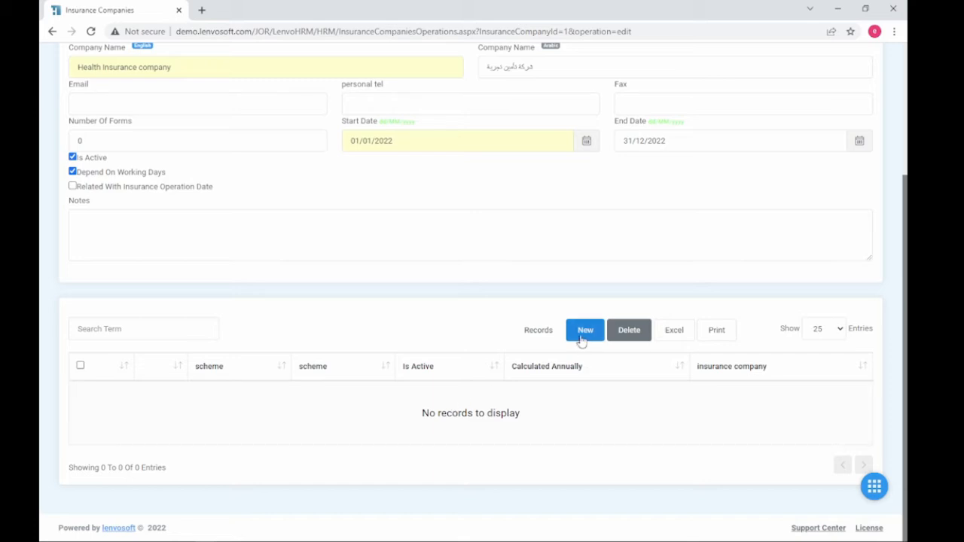
pyautogui.click(584, 331)
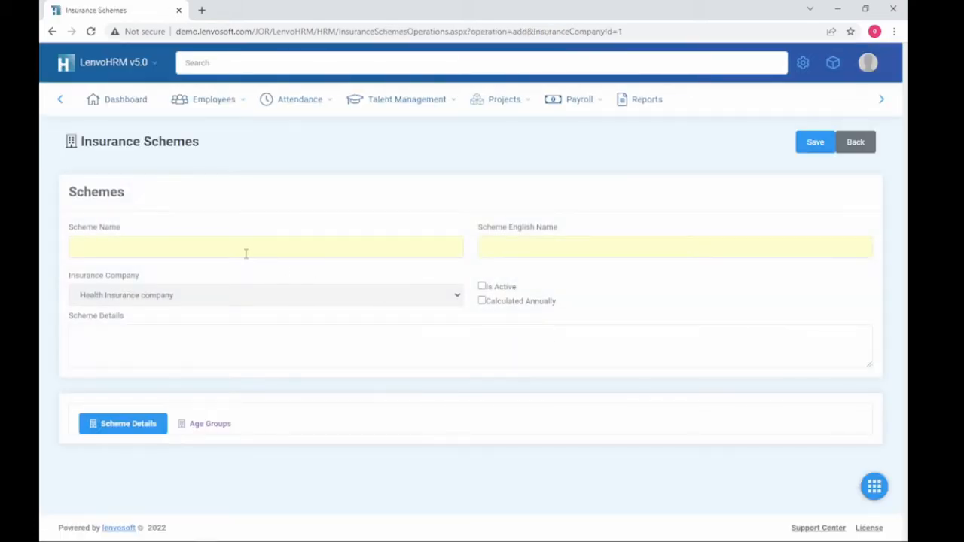
pyautogui.click(246, 254)
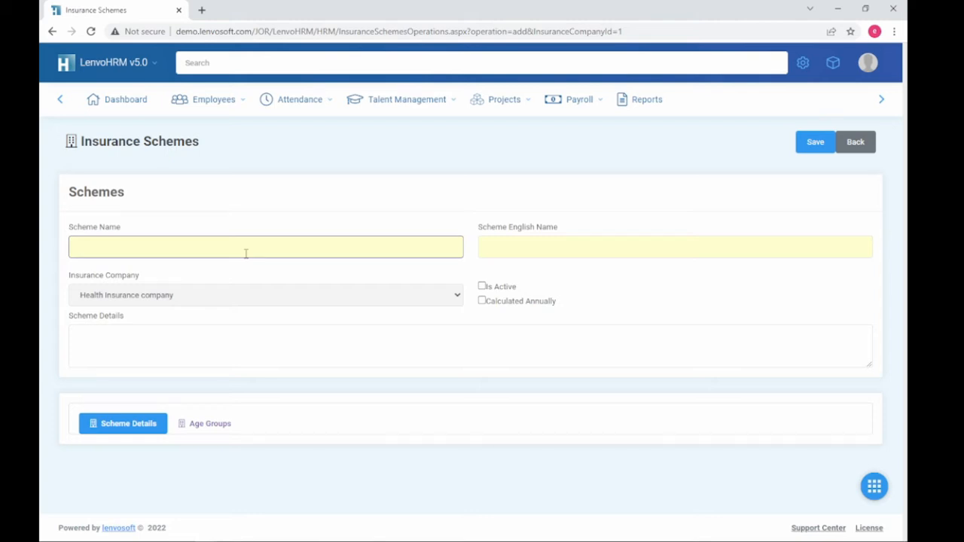
pyautogui.write('Class A')
pyautogui.moveTo(217, 241); pyautogui.dragTo(43, 250)
pyautogui.hotkey('ctrl', 'c')
pyautogui.click(601, 238)
pyautogui.hotkey('ctrl', 'v')
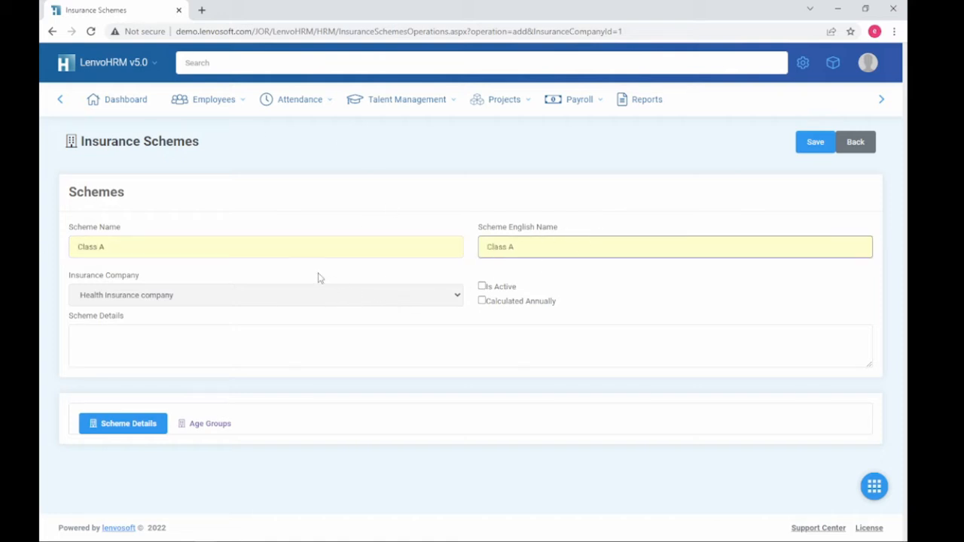
pyautogui.click(318, 278)
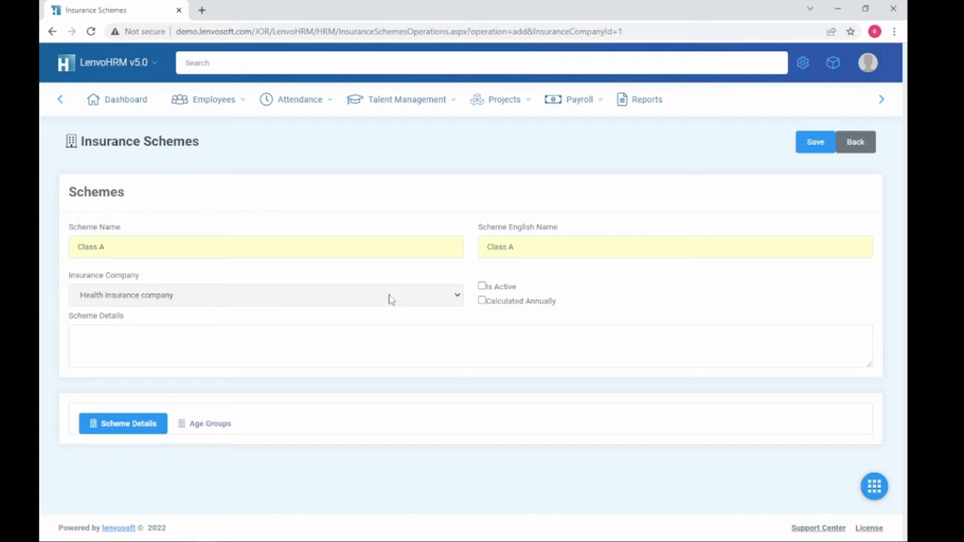
# Step: Mark the Class A scheme as active and calculated annually, then save it
pyautogui.click(510, 291)
pyautogui.click(497, 304)
pyautogui.click(272, 351)
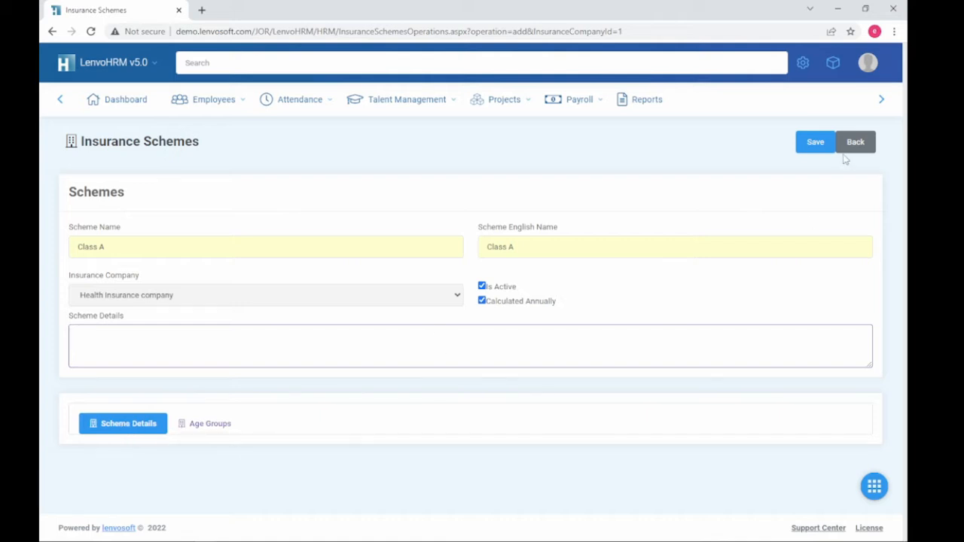
pyautogui.click(815, 143)
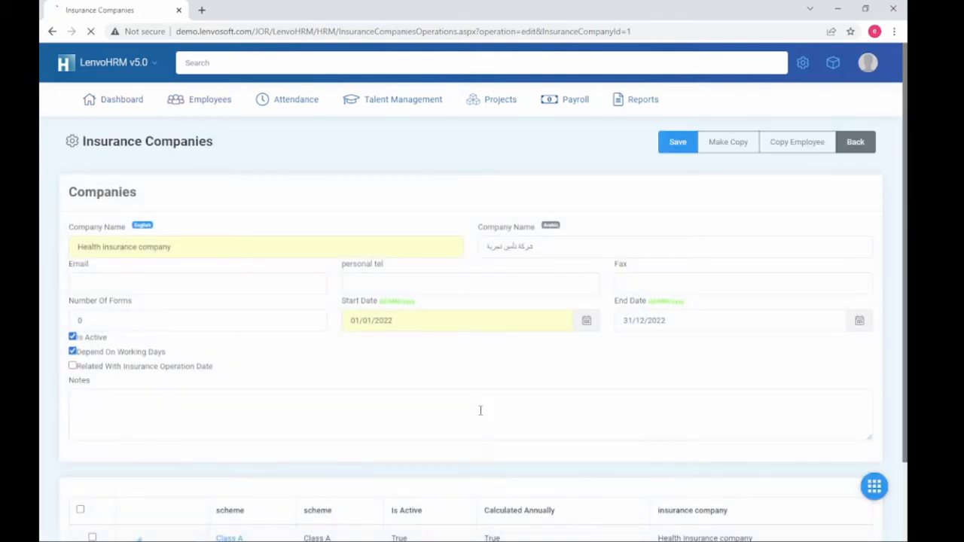
# Step: Start a Self entry for Class A with coverage 100, annual cost 545 and issue fees 0
pyautogui.scroll(-2, 480, 411)
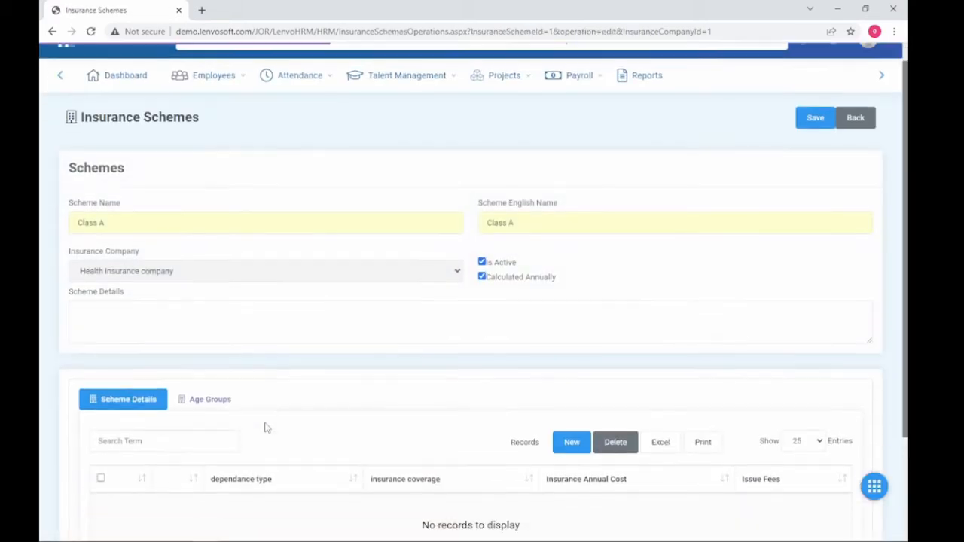
pyautogui.scroll(-2, 265, 426)
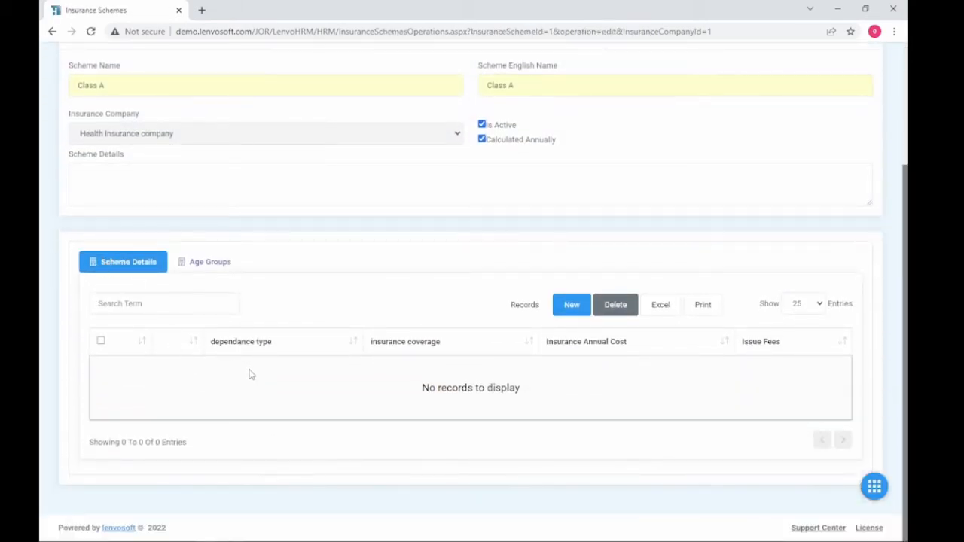
pyautogui.click(572, 306)
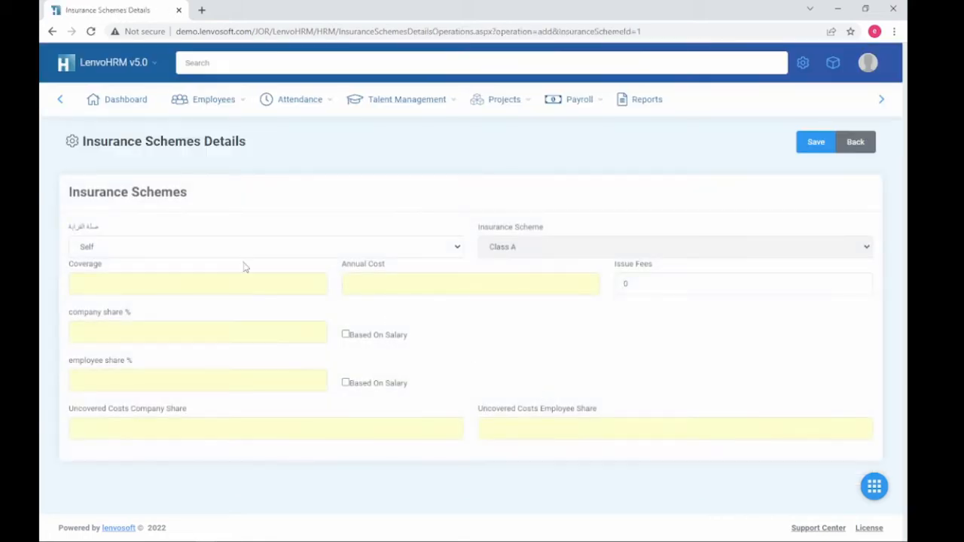
pyautogui.click(254, 254)
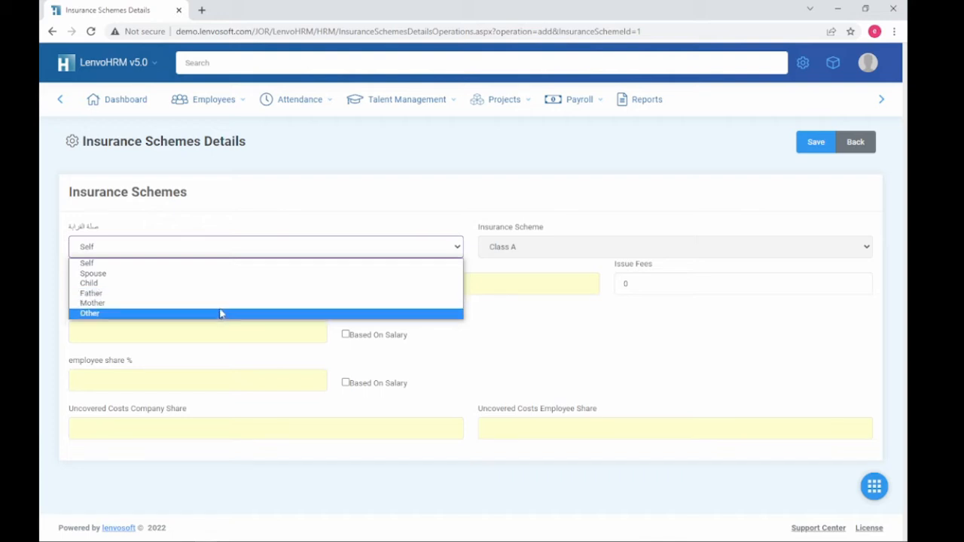
pyautogui.click(220, 265)
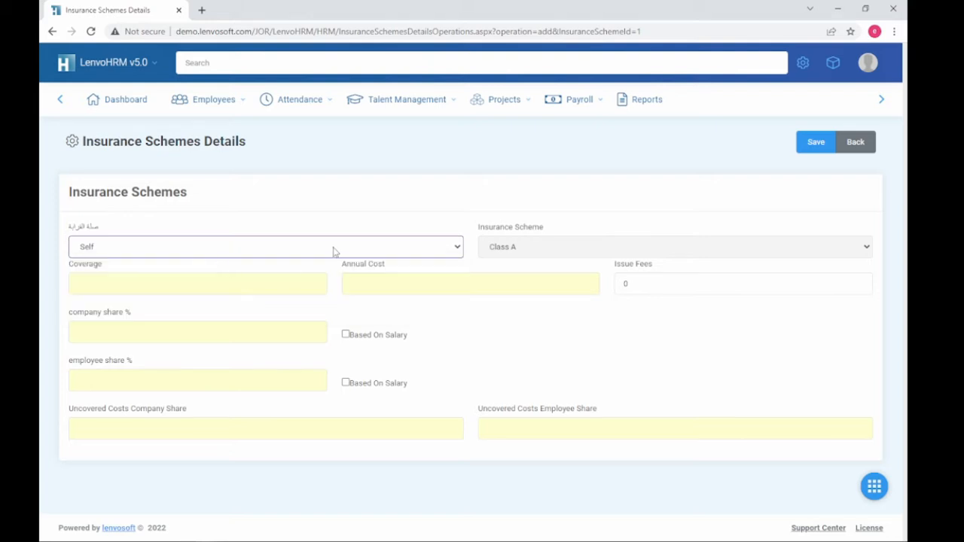
pyautogui.click(228, 285)
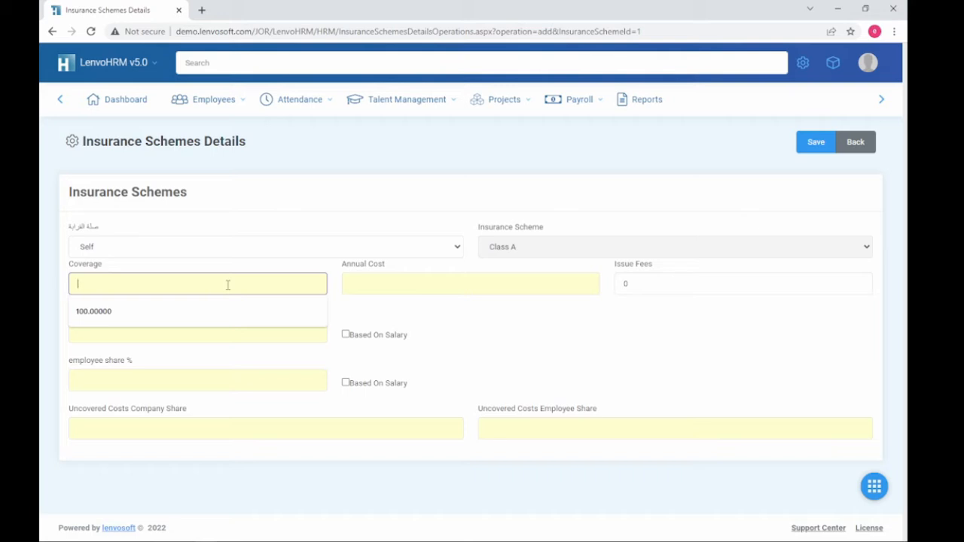
pyautogui.write('1000')
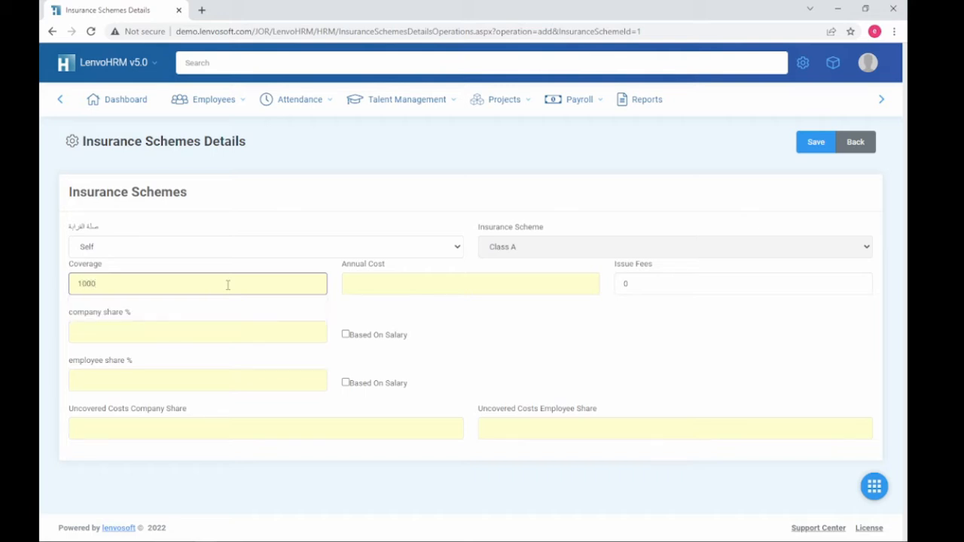
pyautogui.press('BackSpace')
pyautogui.click(414, 281)
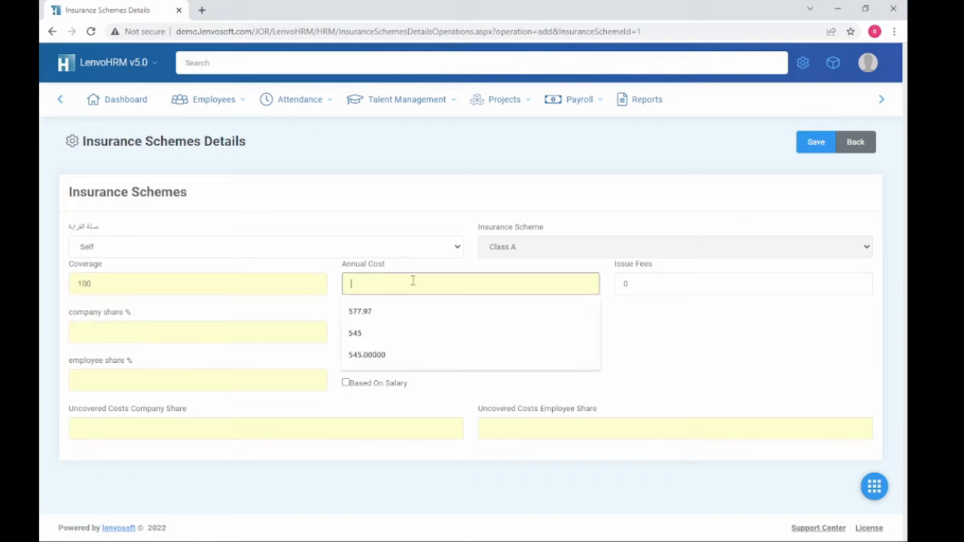
pyautogui.click(377, 333)
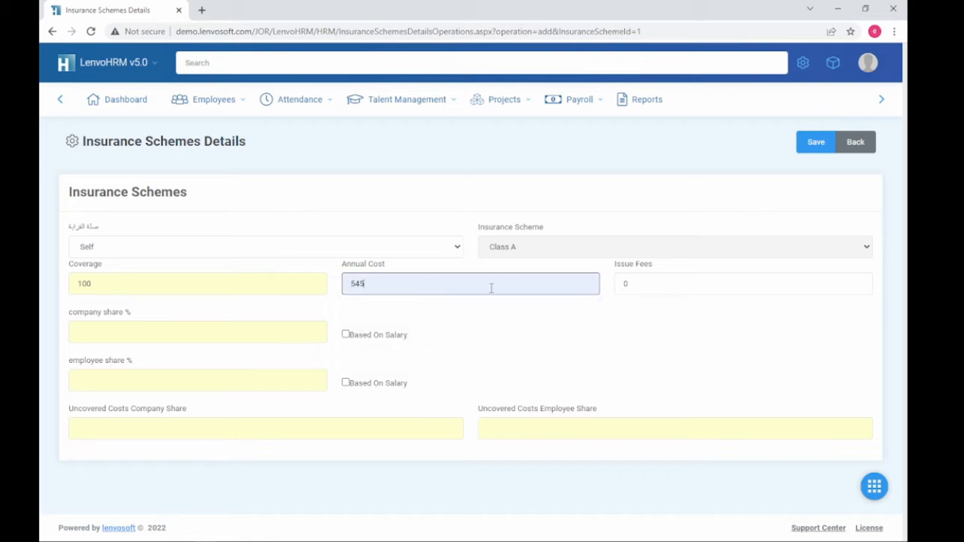
pyautogui.click(581, 323)
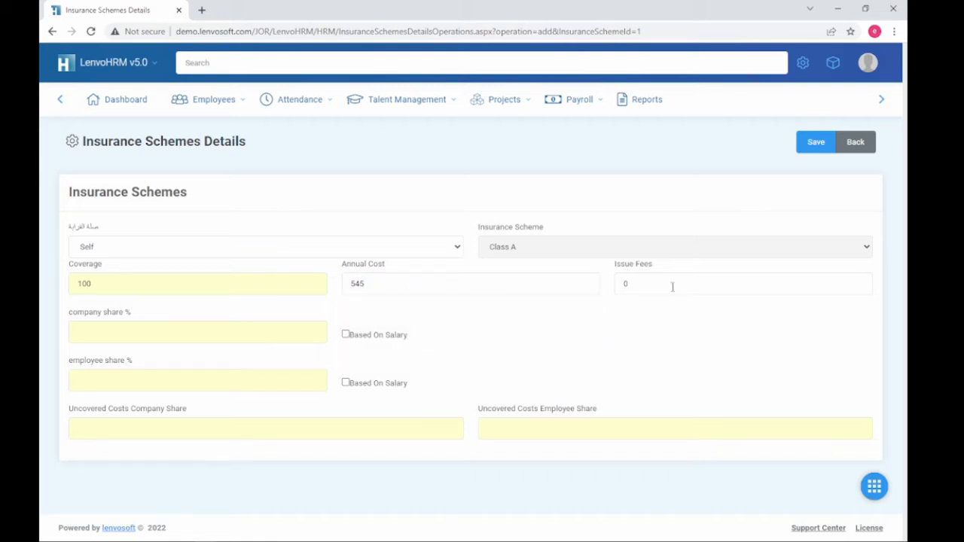
pyautogui.click(698, 286)
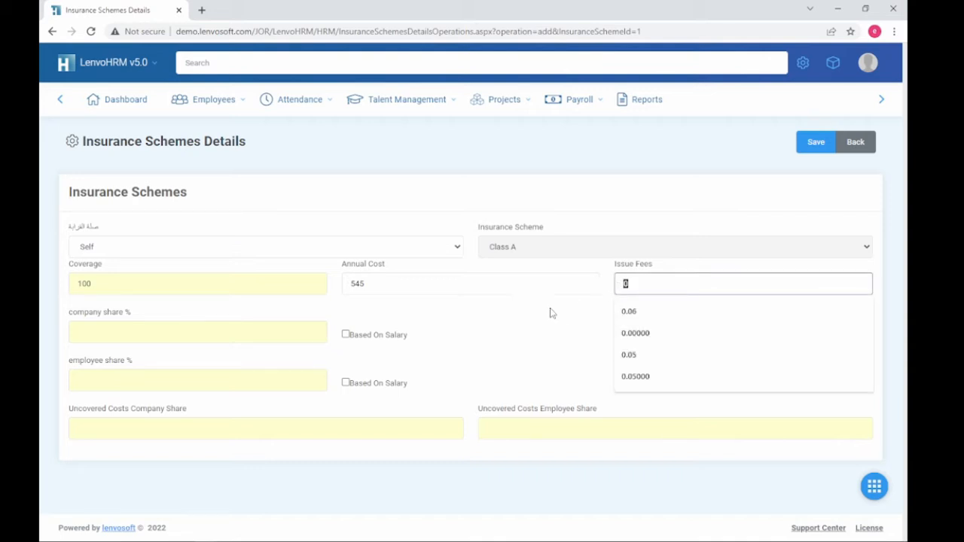
pyautogui.moveTo(648, 284); pyautogui.dragTo(611, 288)
# Step: Set the Self shares to company 100% and employee 0, fill the uncovered cost shares, and save
pyautogui.click(482, 336)
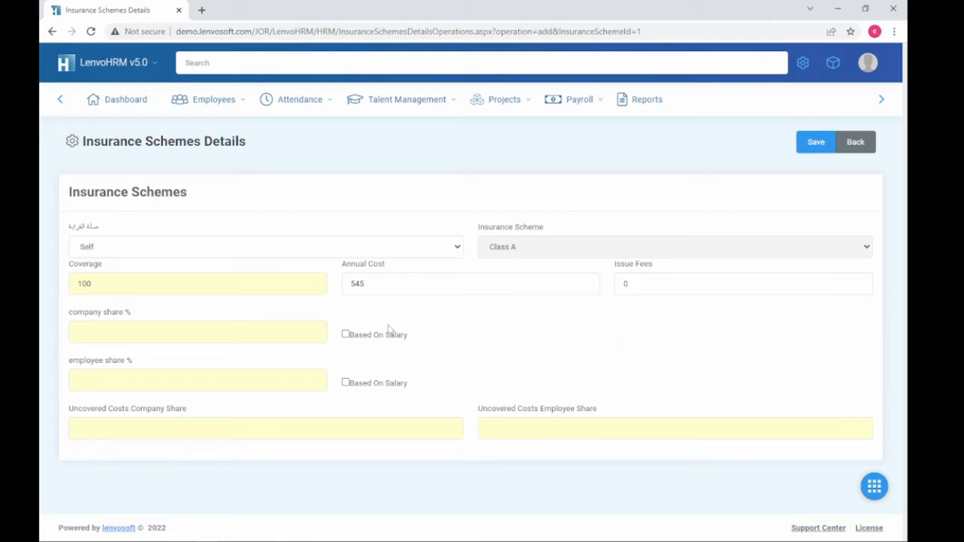
pyautogui.click(265, 333)
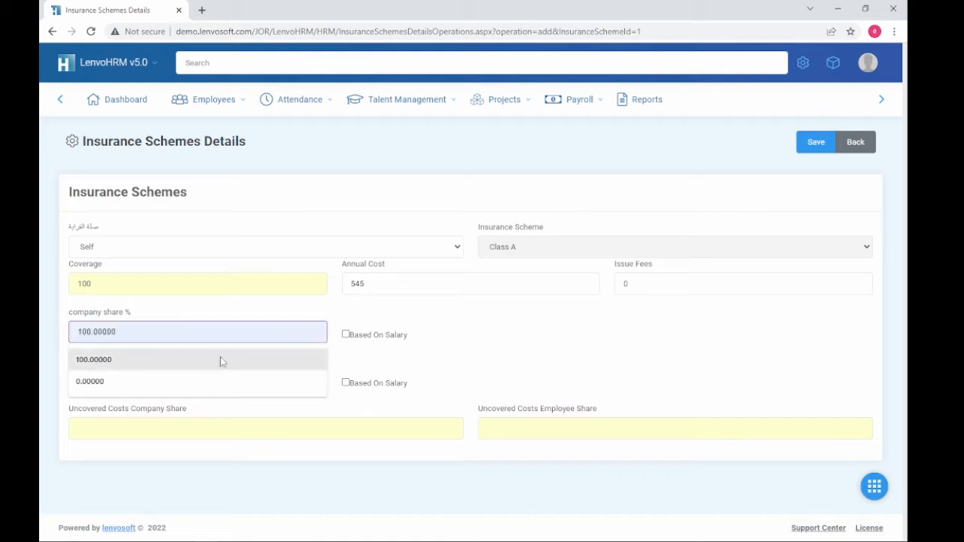
pyautogui.click(222, 360)
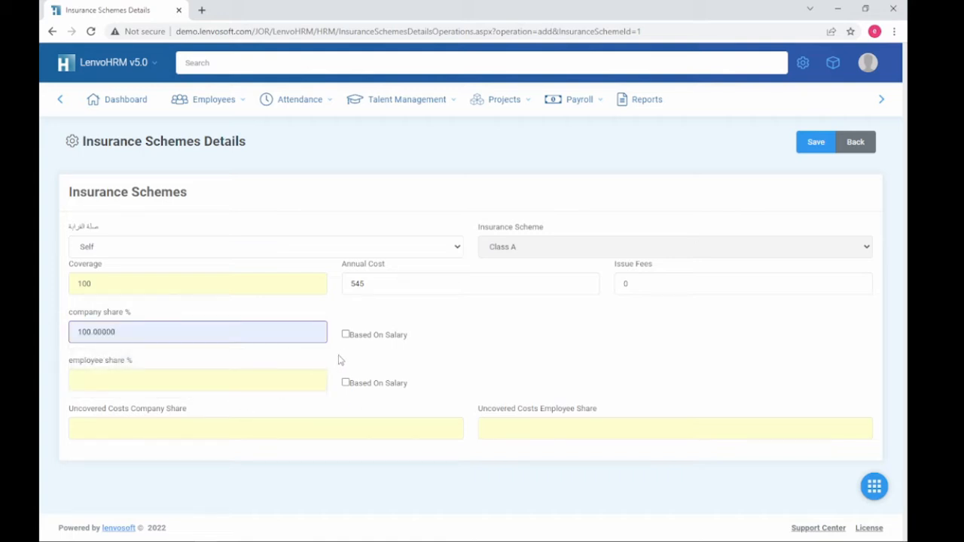
pyautogui.click(145, 379)
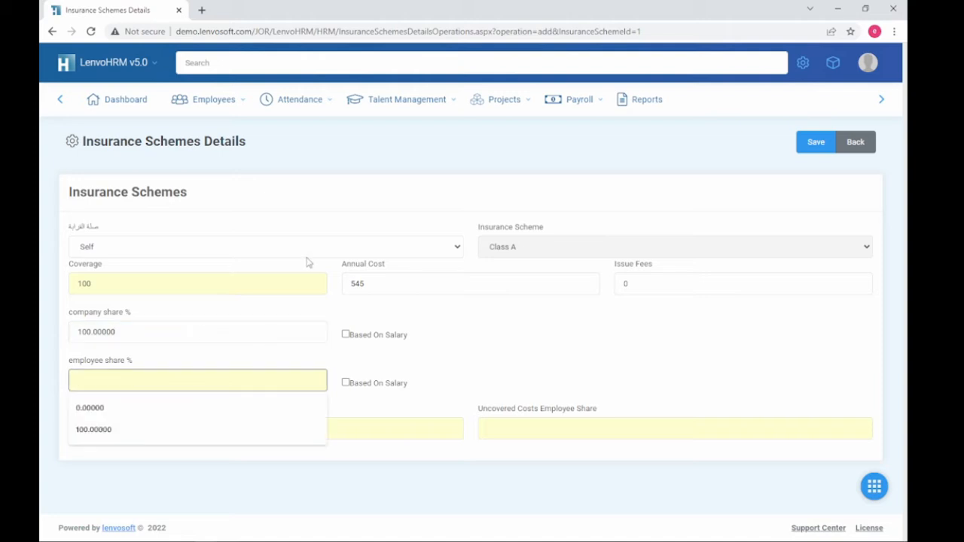
pyautogui.write('0')
pyautogui.click(443, 370)
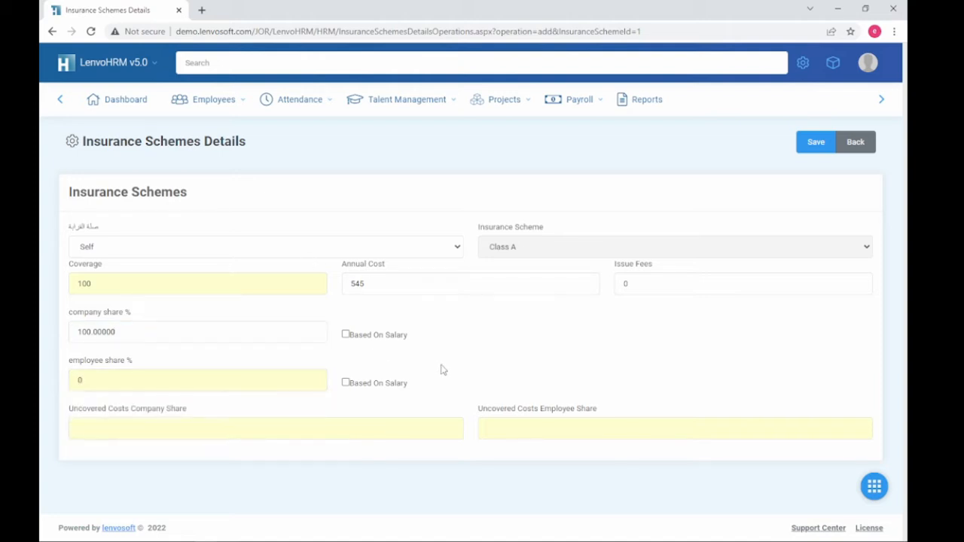
pyautogui.click(256, 430)
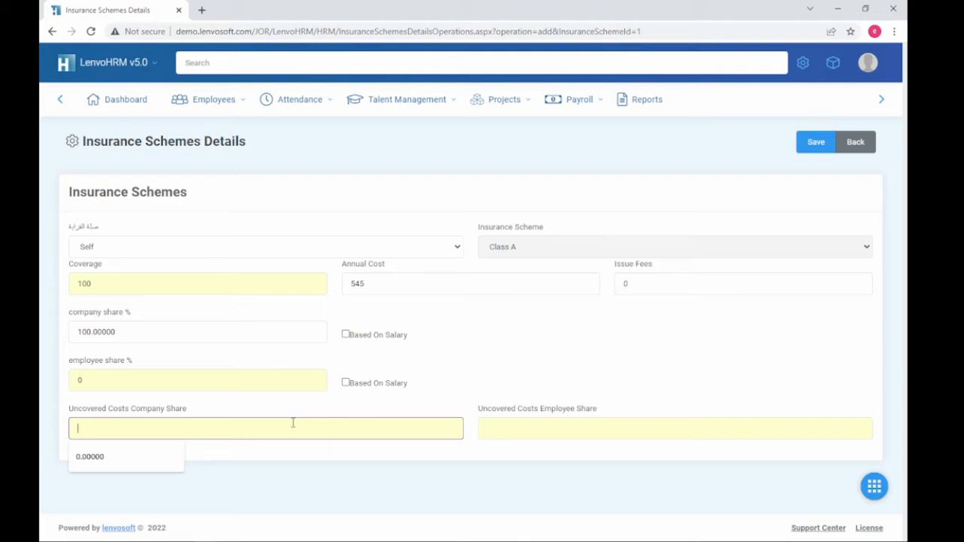
pyautogui.write('100')
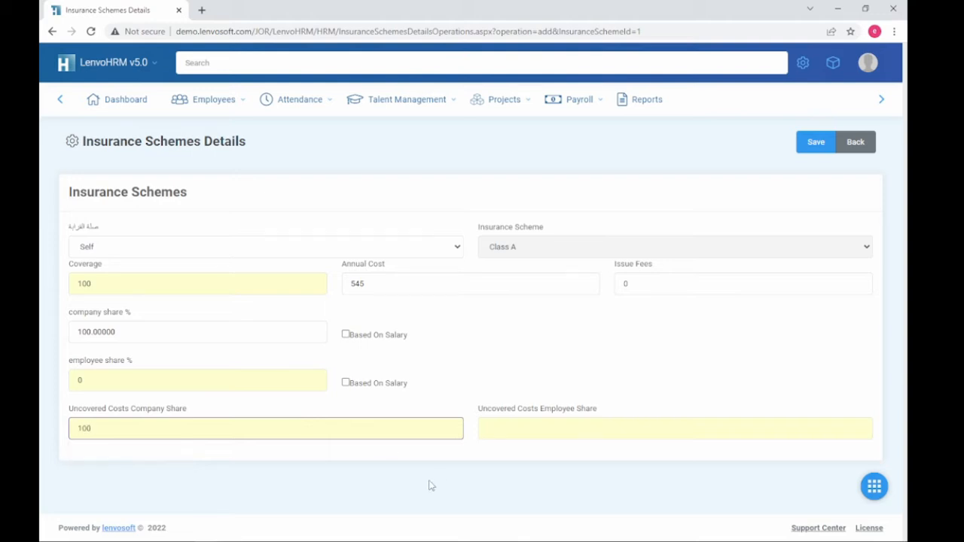
pyautogui.click(549, 437)
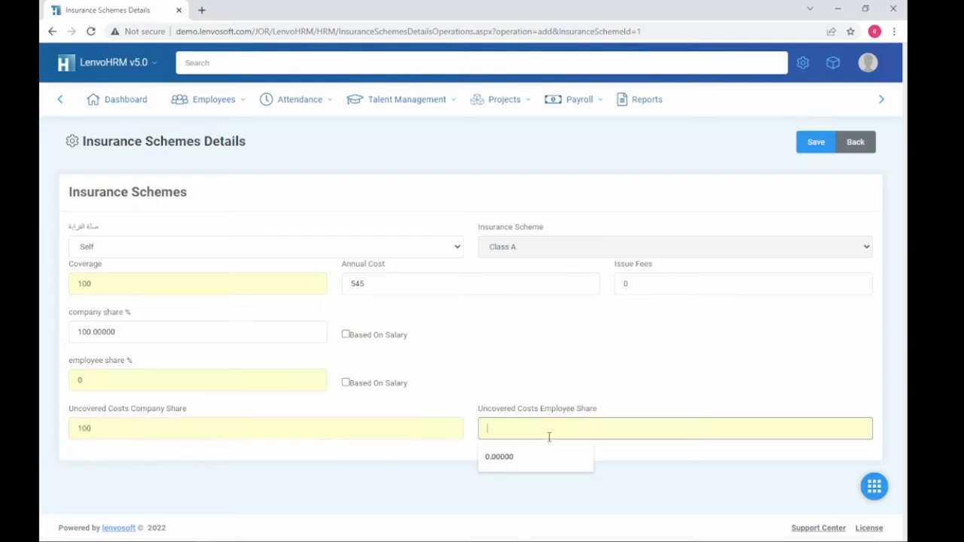
pyautogui.click(633, 367)
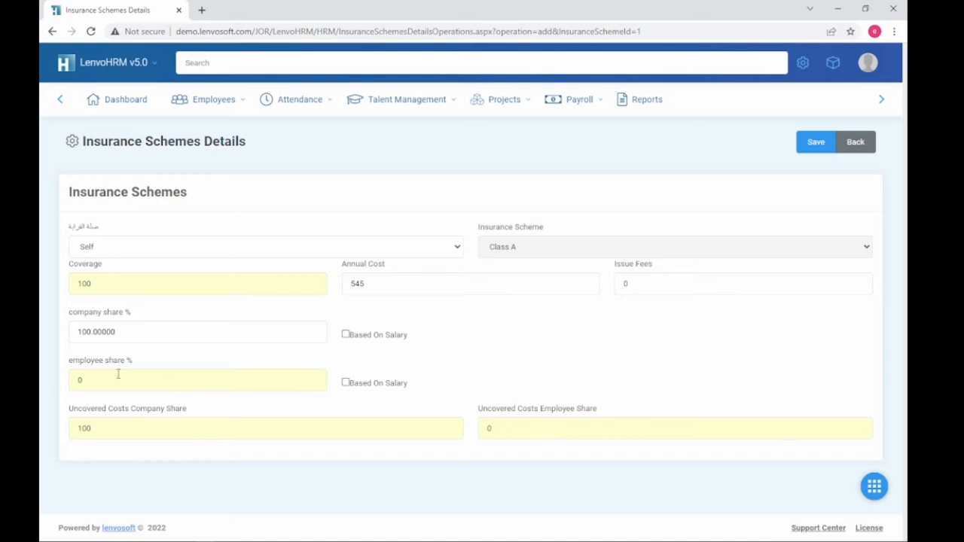
pyautogui.moveTo(85, 365); pyautogui.dragTo(159, 370)
pyautogui.moveTo(432, 389); pyautogui.dragTo(357, 387)
pyautogui.doubleClick(358, 285)
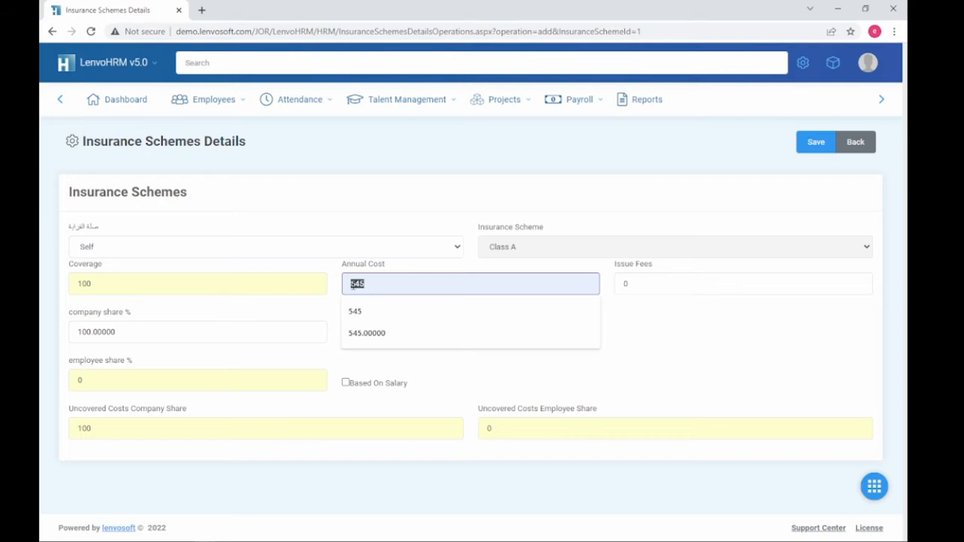
pyautogui.click(430, 384)
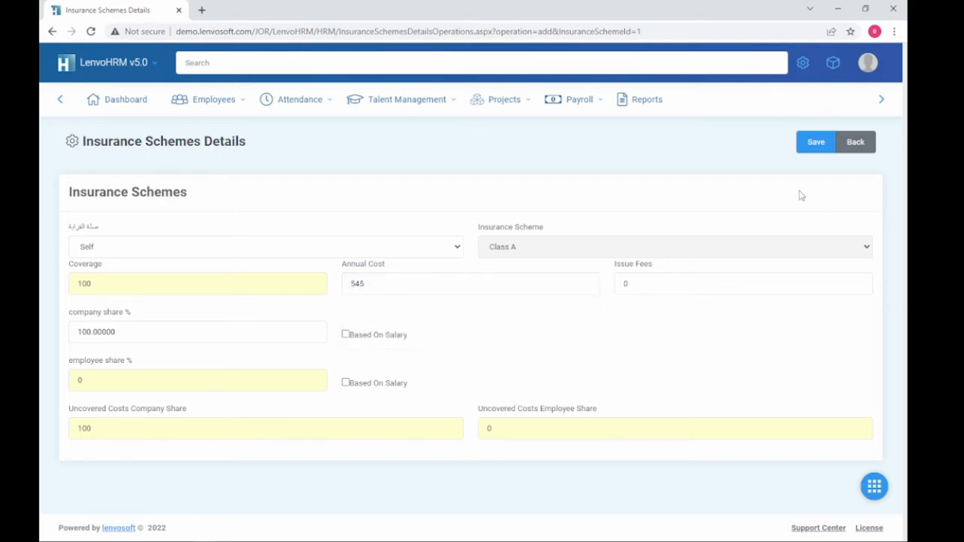
pyautogui.click(818, 148)
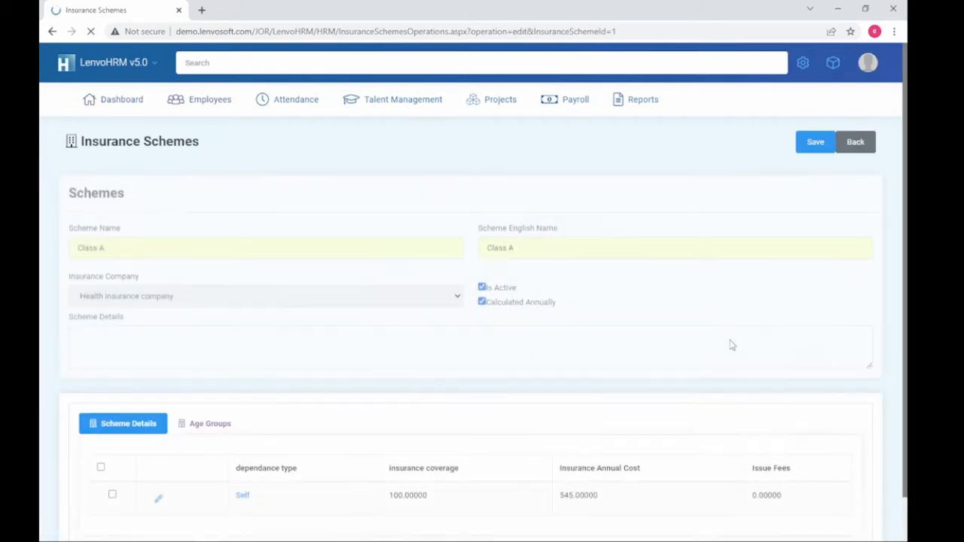
# Step: Start a Spouse entry for Class A with coverage 100 and annual cost 545
pyautogui.scroll(-2, 231, 503)
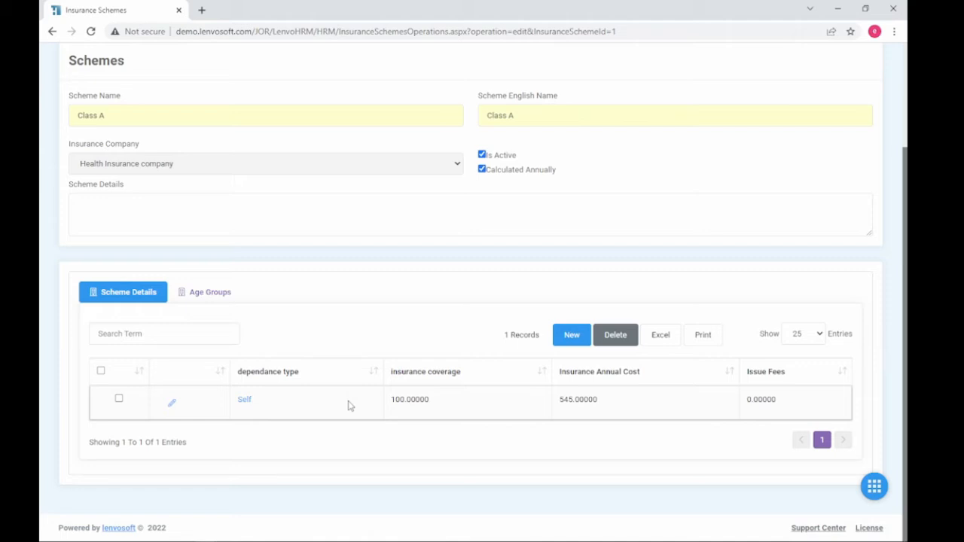
pyautogui.click(568, 339)
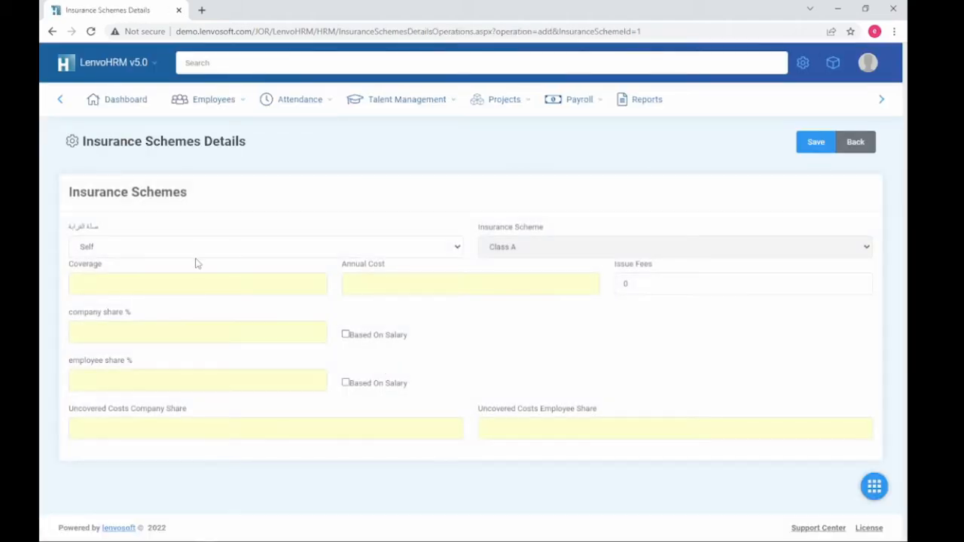
pyautogui.click(194, 247)
pyautogui.click(183, 274)
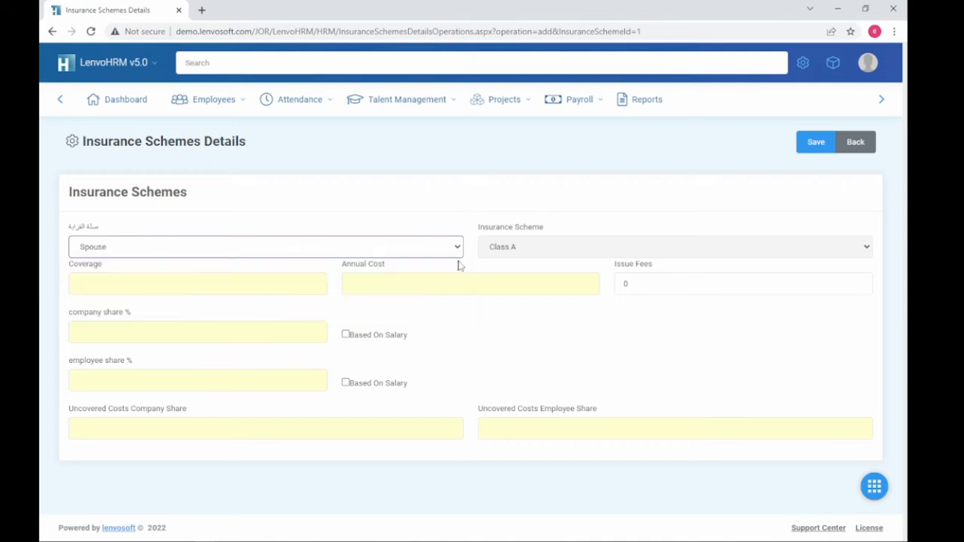
pyautogui.click(213, 281)
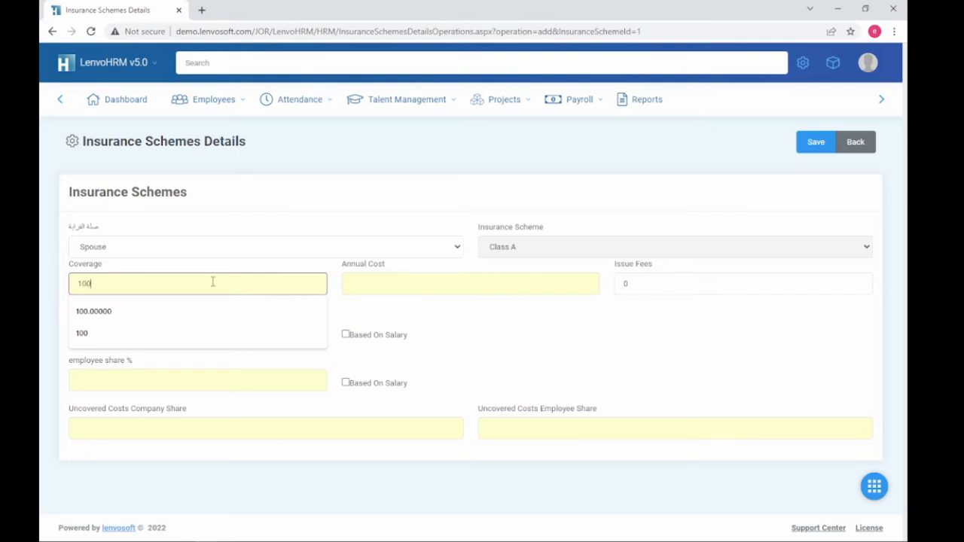
pyautogui.write('100')
pyautogui.press('Tab')
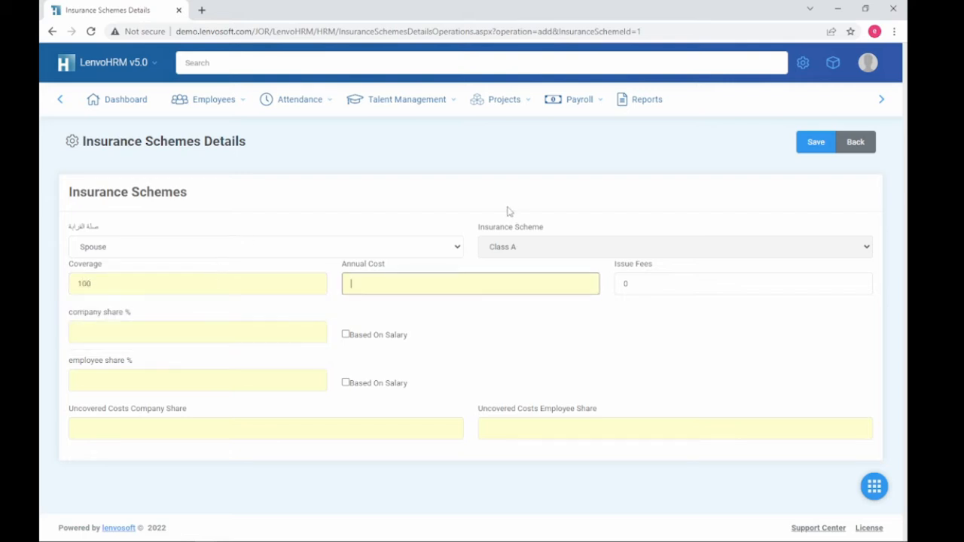
pyautogui.click(436, 285)
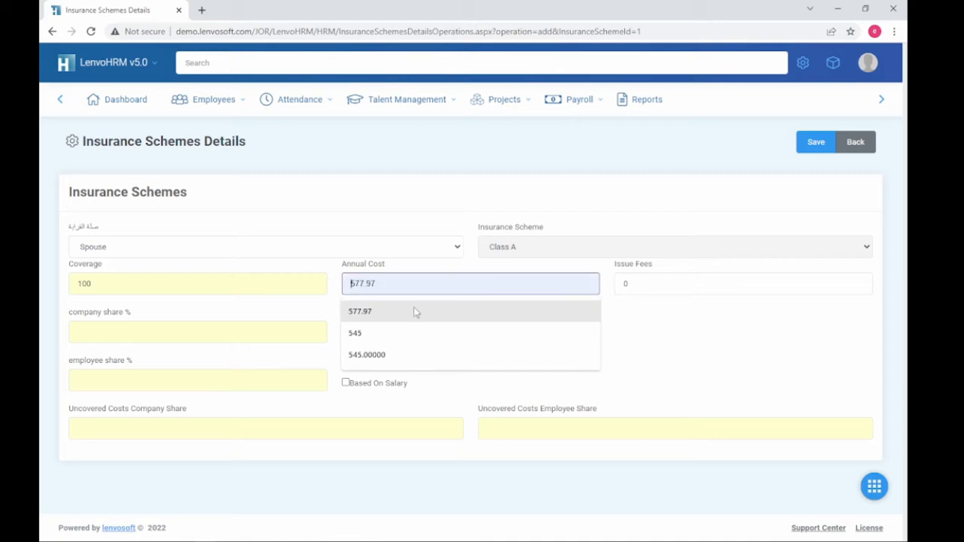
pyautogui.click(404, 343)
pyautogui.click(665, 285)
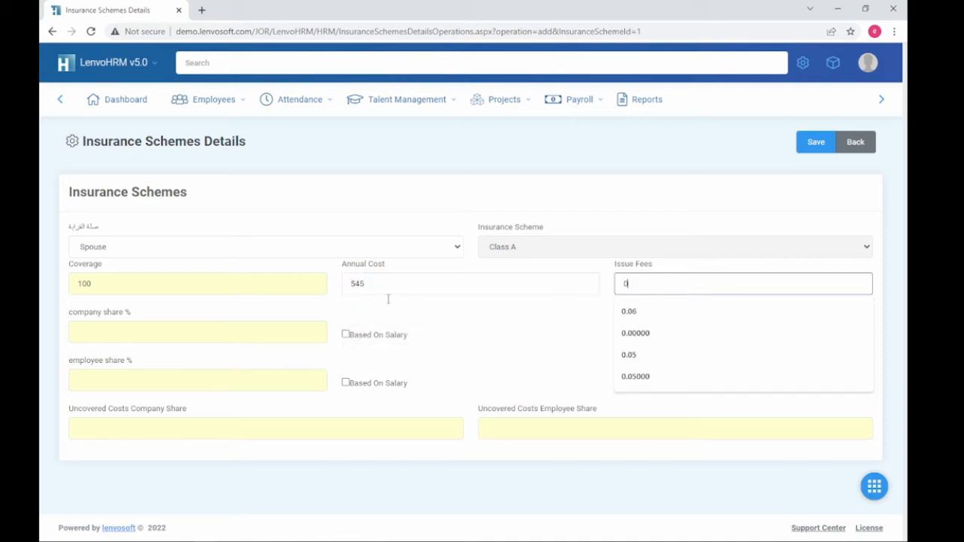
# Step: Give the Spouse entry 80/20 company/employee shares and 80/20 uncovered cost shares, then save
pyautogui.click(204, 325)
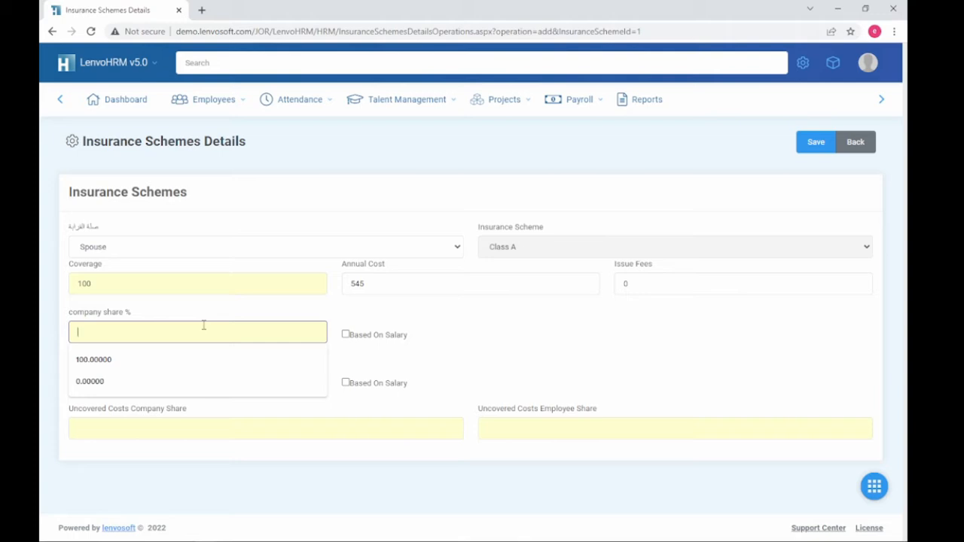
pyautogui.write('80')
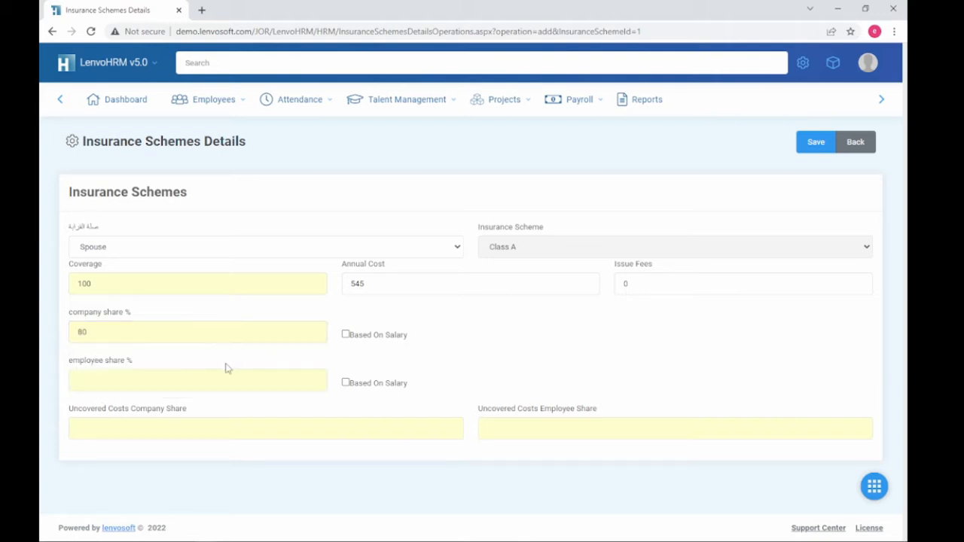
pyautogui.click(176, 382)
pyautogui.write('20')
pyautogui.click(211, 424)
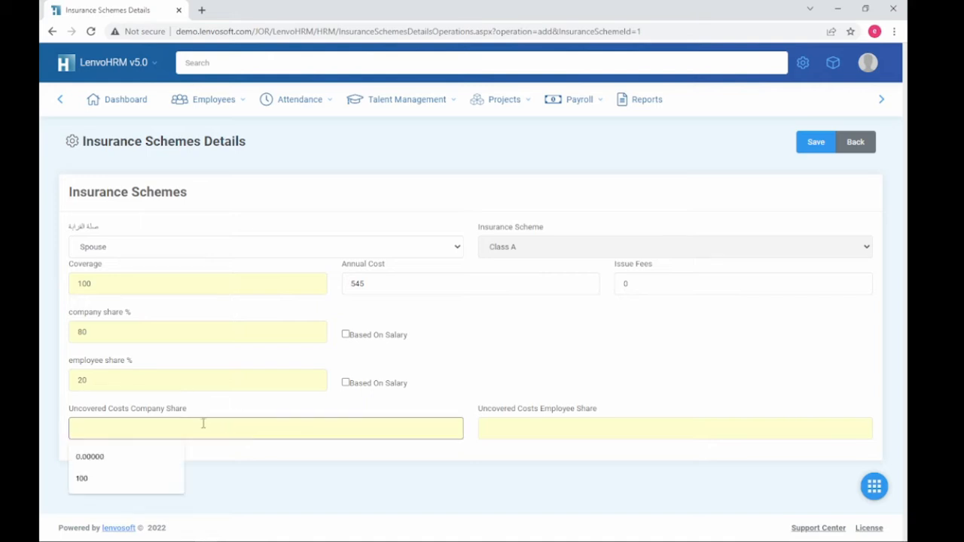
pyautogui.write('80')
pyautogui.click(536, 418)
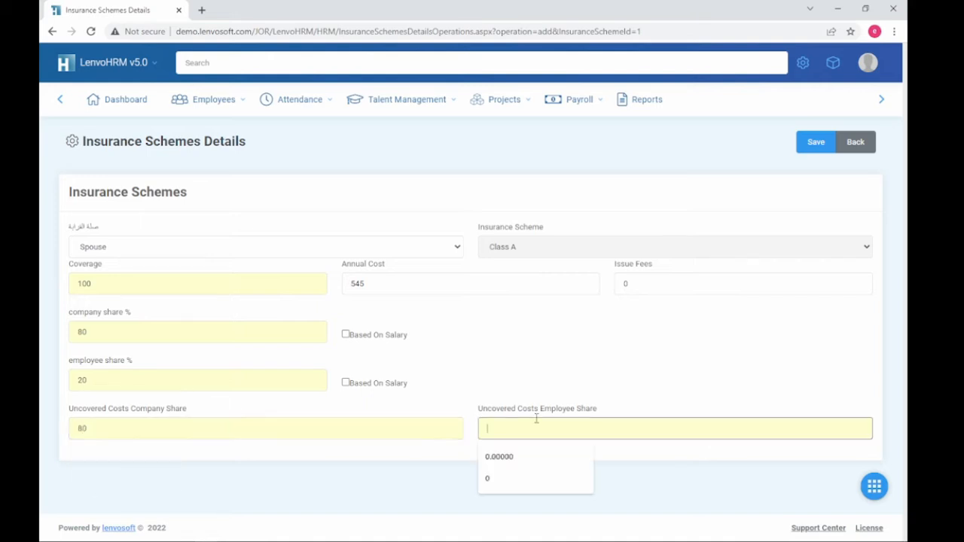
pyautogui.write('80')
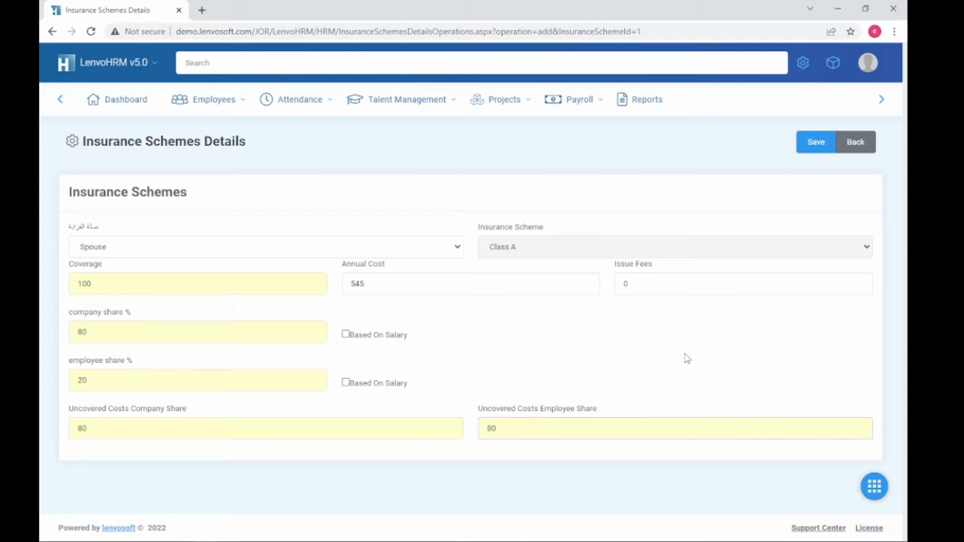
pyautogui.doubleClick(519, 429)
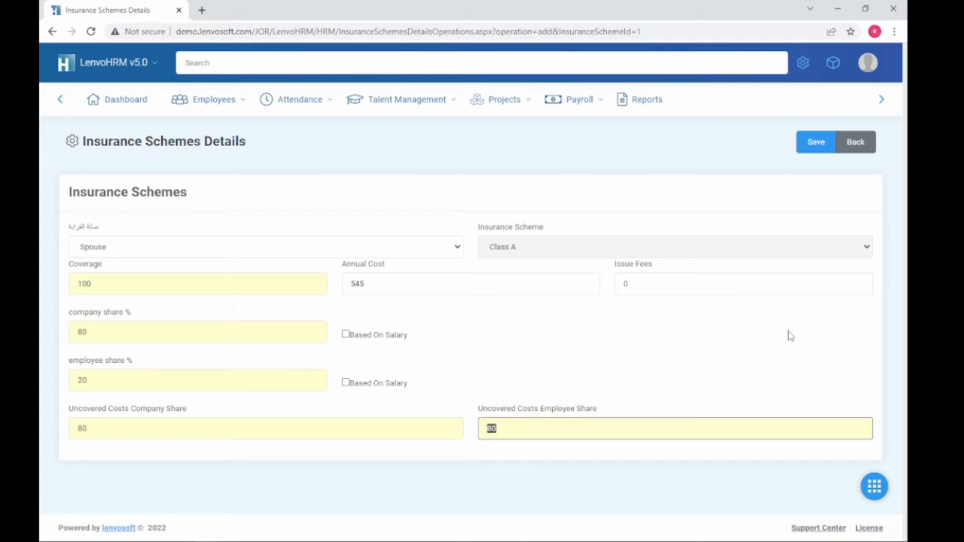
pyautogui.write('20')
pyautogui.click(844, 205)
pyautogui.click(818, 148)
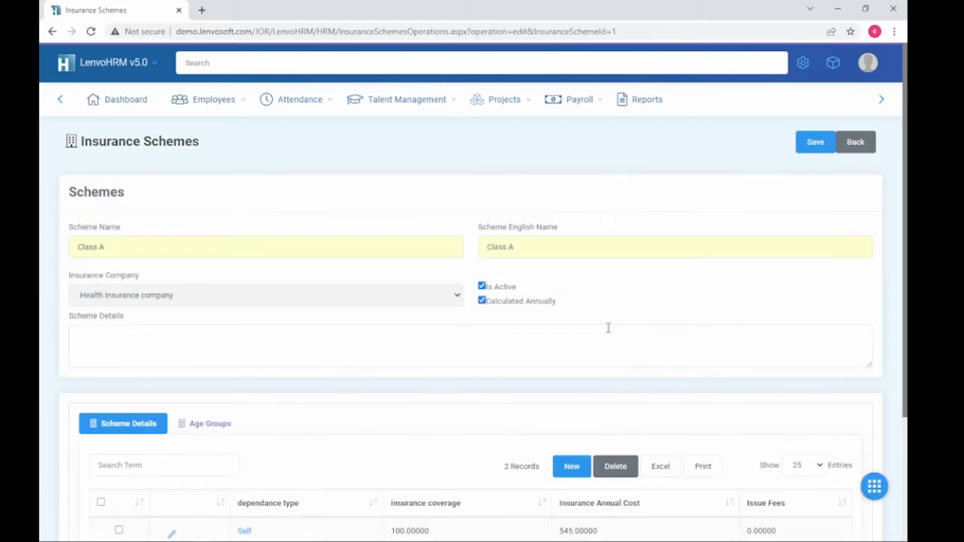
# Step: Start a Child entry for Class A with coverage 100 and annual cost 320
pyautogui.scroll(-2, 385, 389)
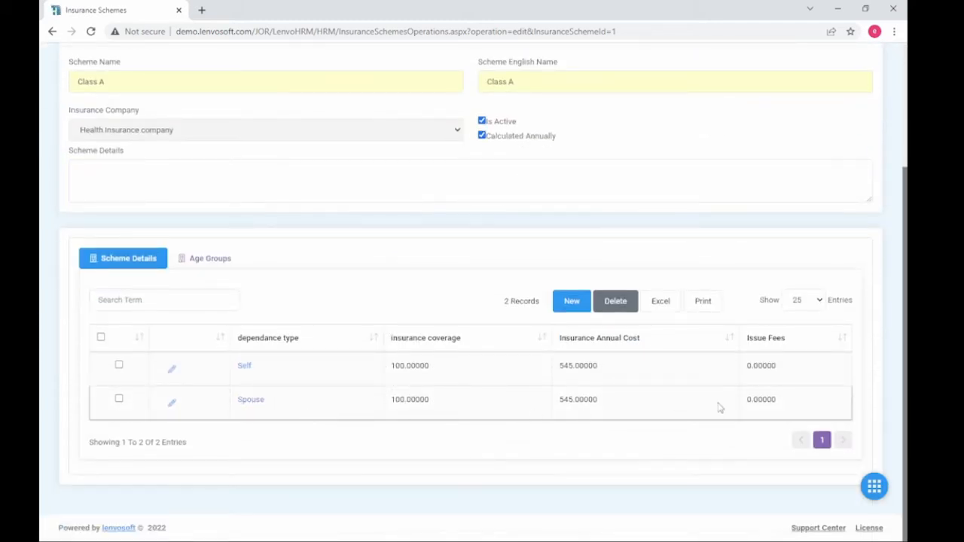
pyautogui.click(583, 302)
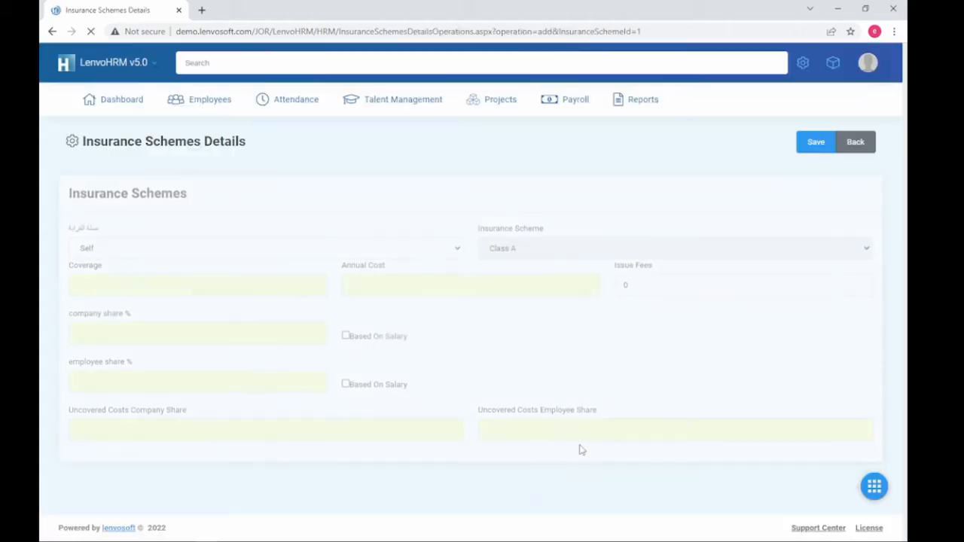
pyautogui.click(173, 249)
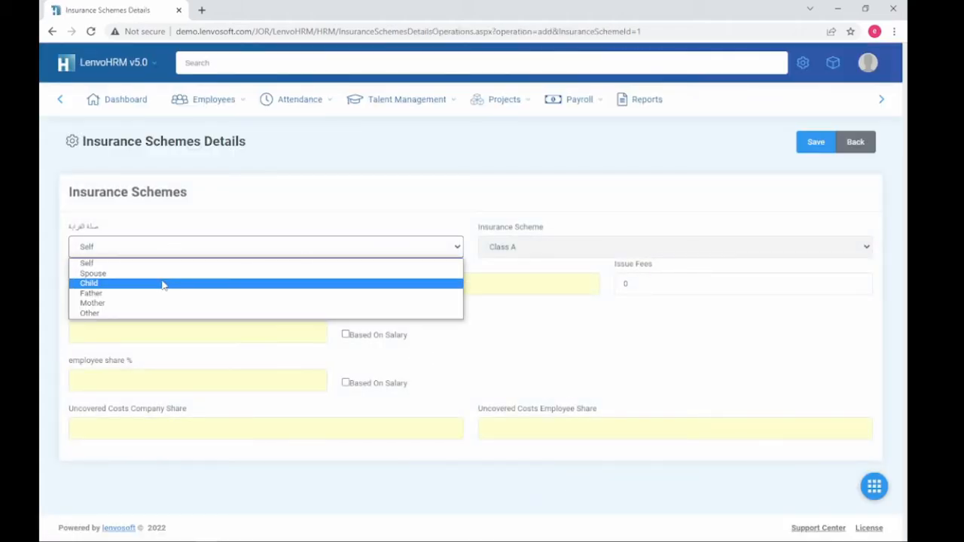
pyautogui.click(162, 282)
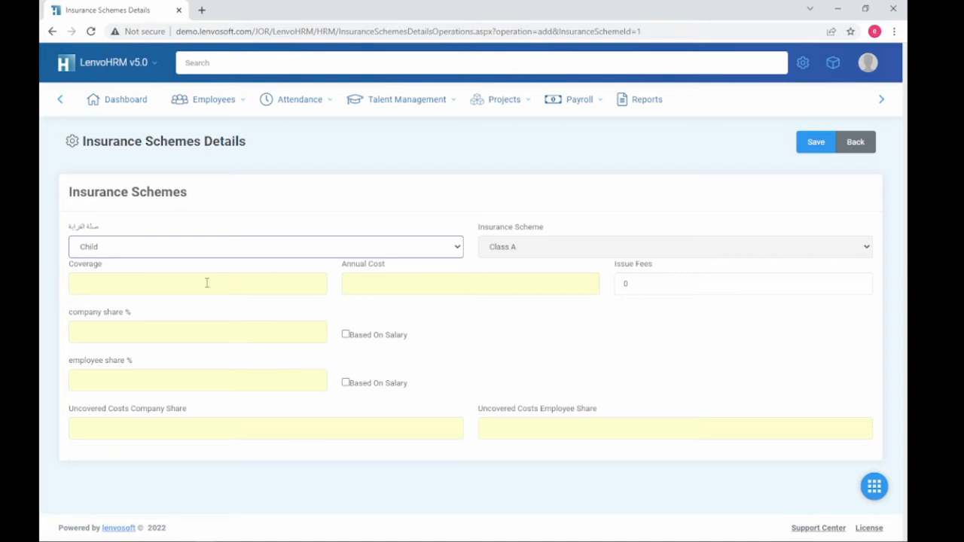
pyautogui.click(170, 284)
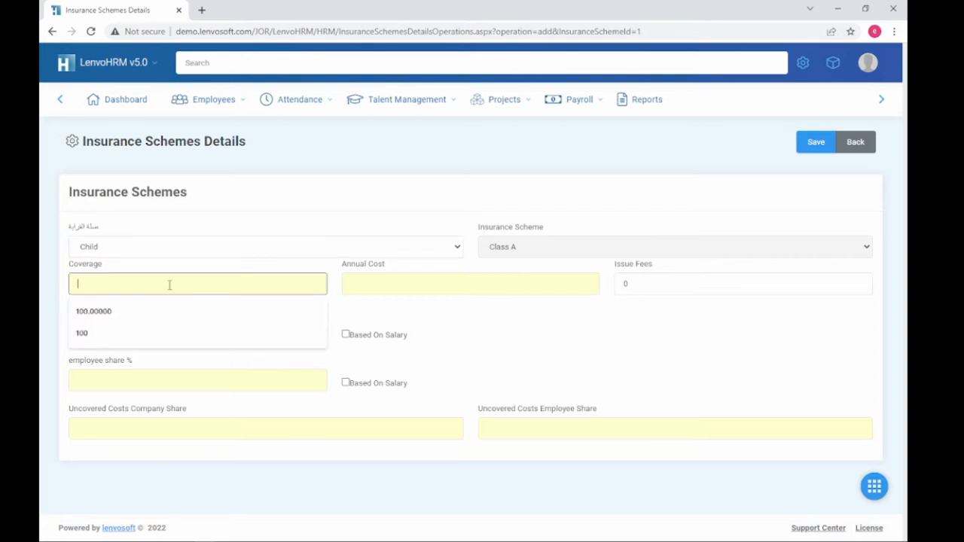
pyautogui.click(128, 334)
pyautogui.click(368, 285)
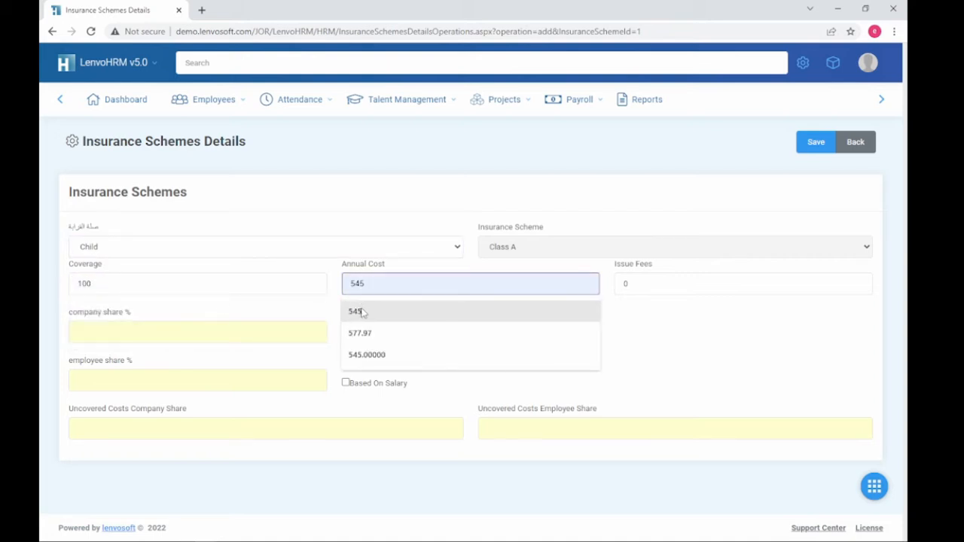
pyautogui.click(379, 304)
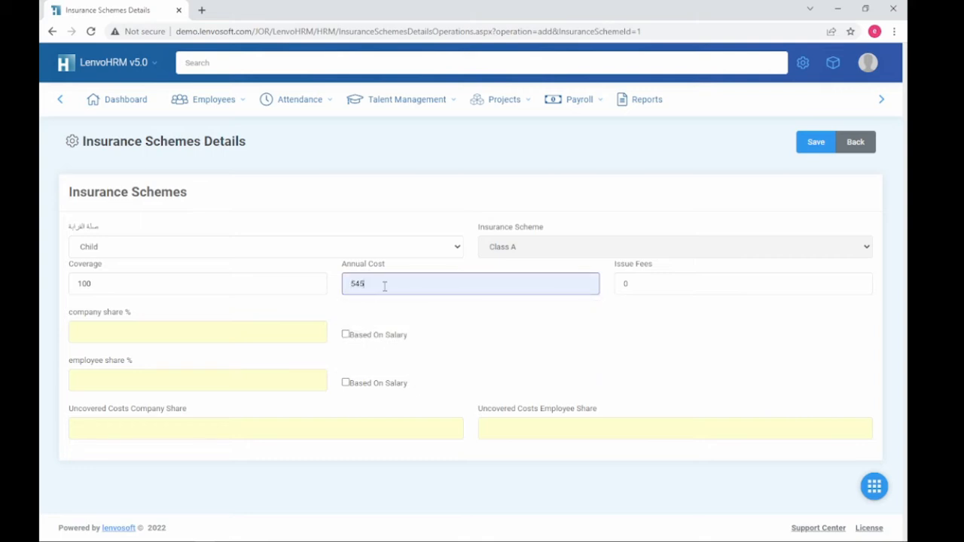
pyautogui.click(385, 286)
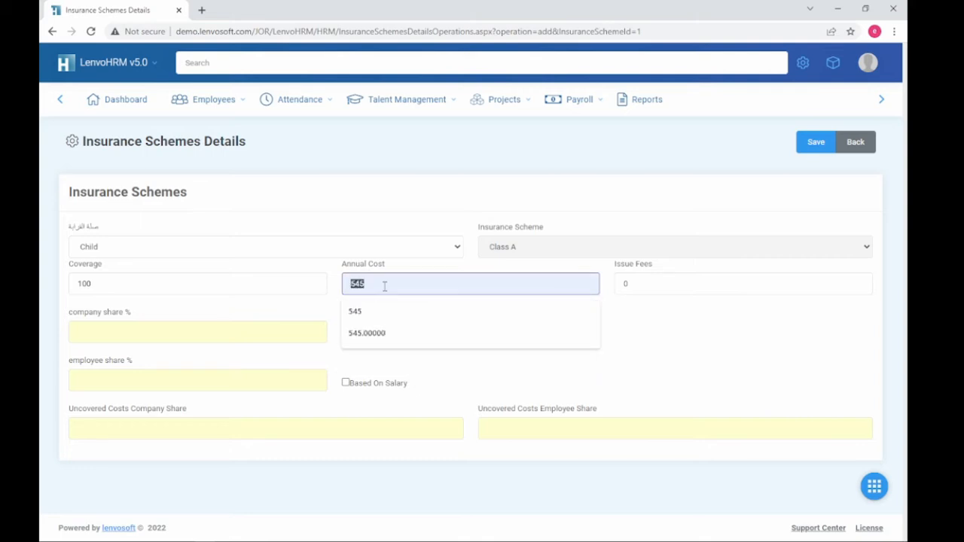
pyautogui.write('320')
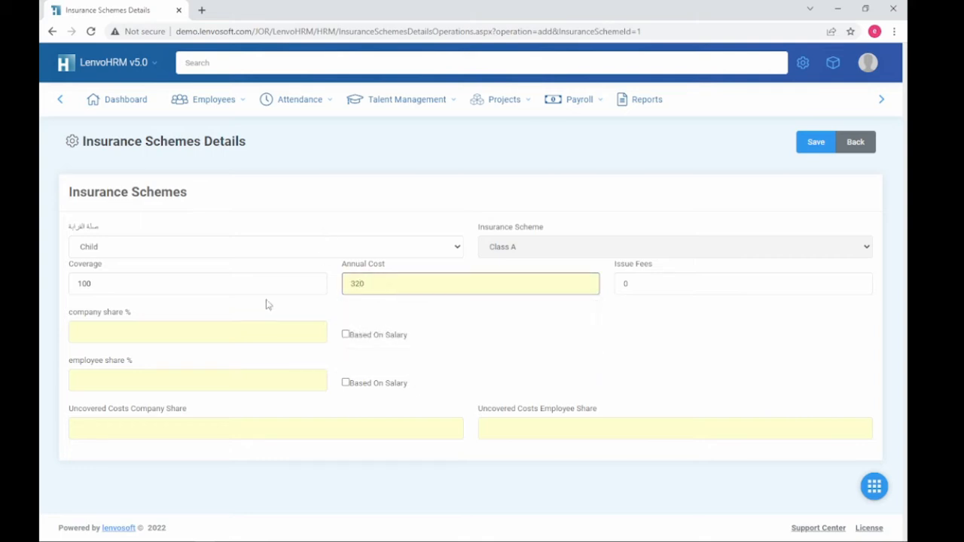
# Step: Set the Child shares to 50/50 and uncovered cost shares to 0 company, 100 employee
pyautogui.click(196, 334)
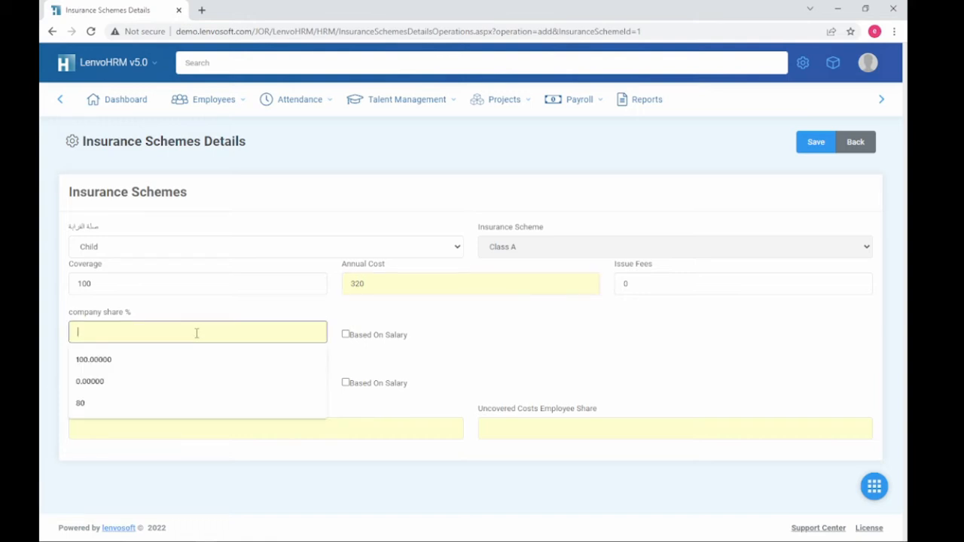
pyautogui.write('50')
pyautogui.click(155, 383)
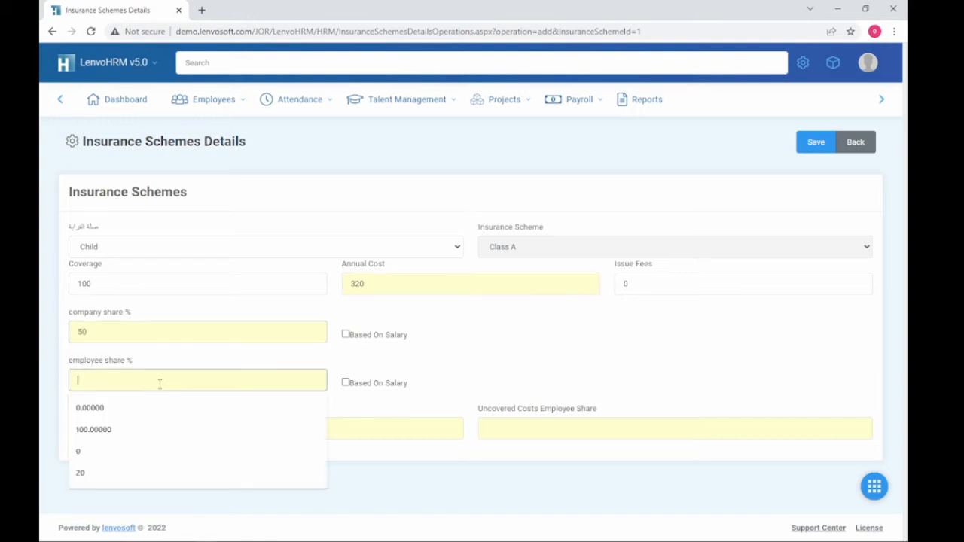
pyautogui.write('50')
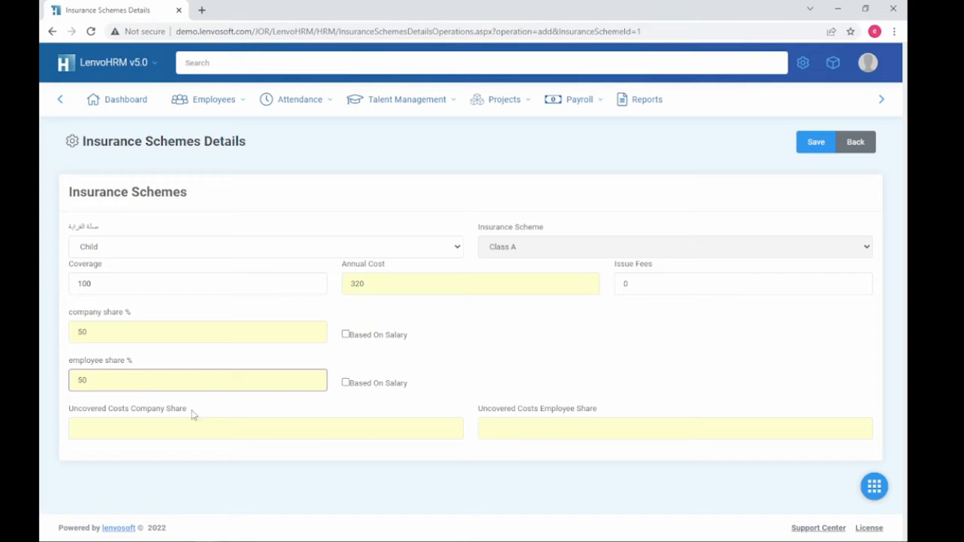
pyautogui.click(196, 425)
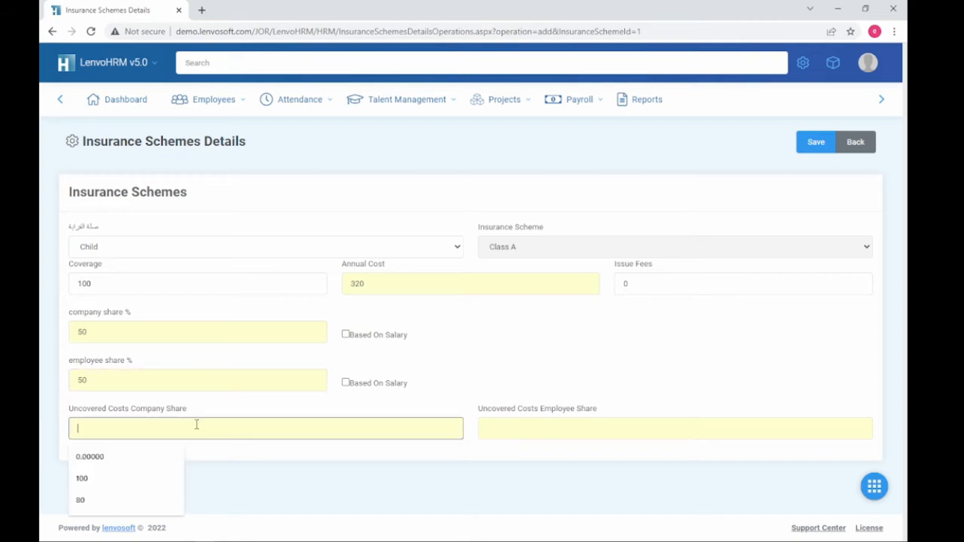
pyautogui.write('50')
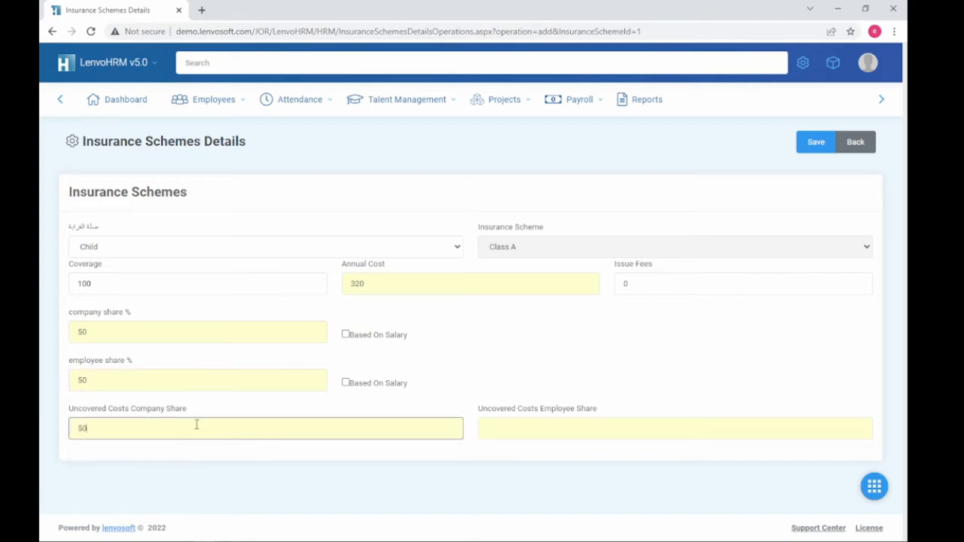
pyautogui.press('Tab')
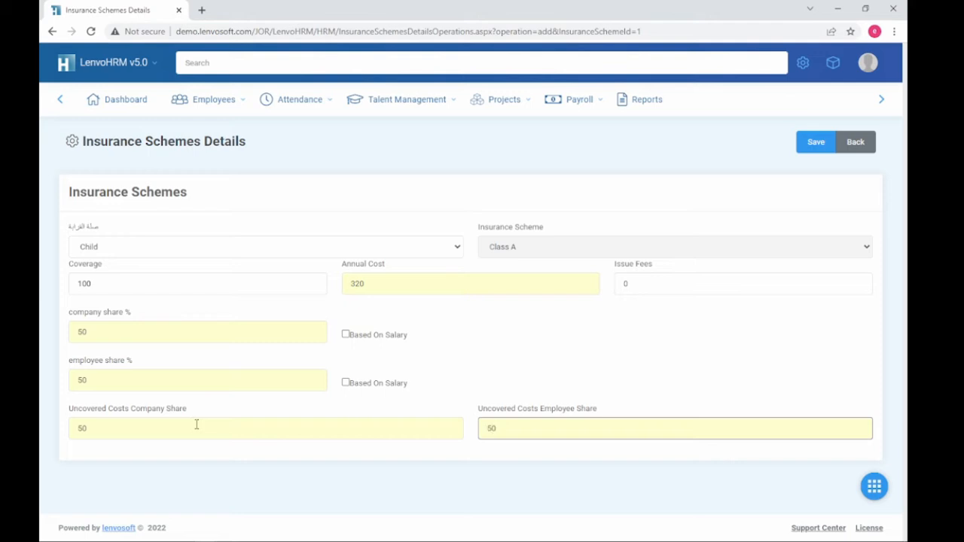
pyautogui.click(615, 355)
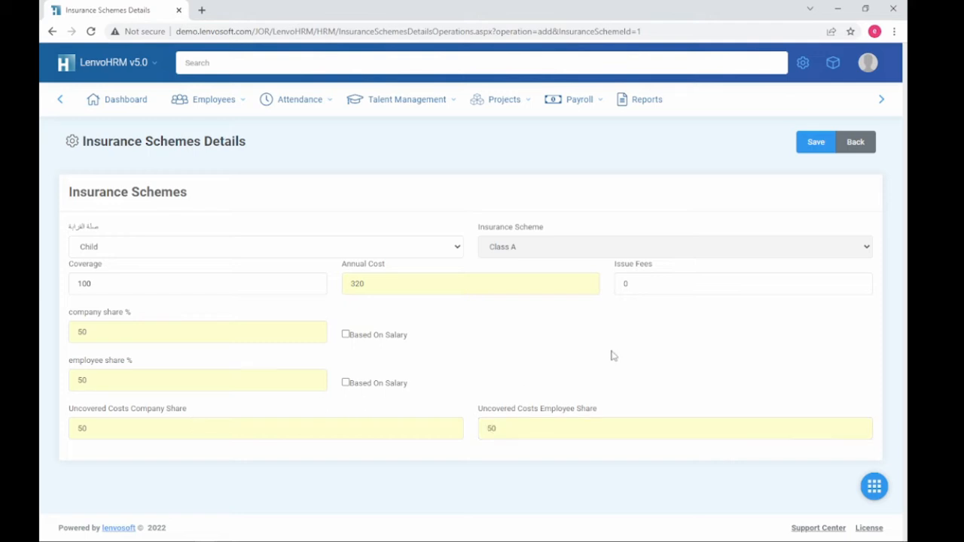
pyautogui.doubleClick(196, 436)
pyautogui.write('0')
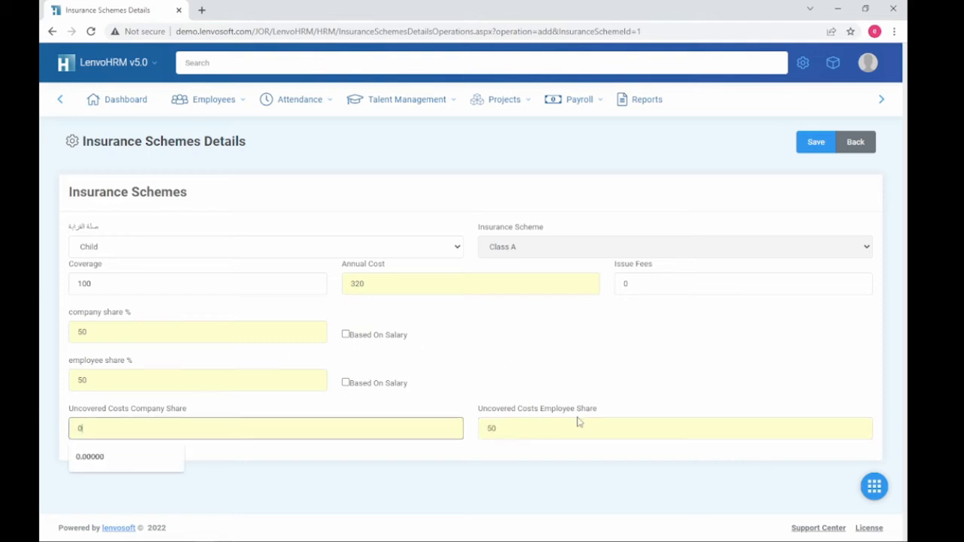
pyautogui.press('Tab')
pyautogui.write('100')
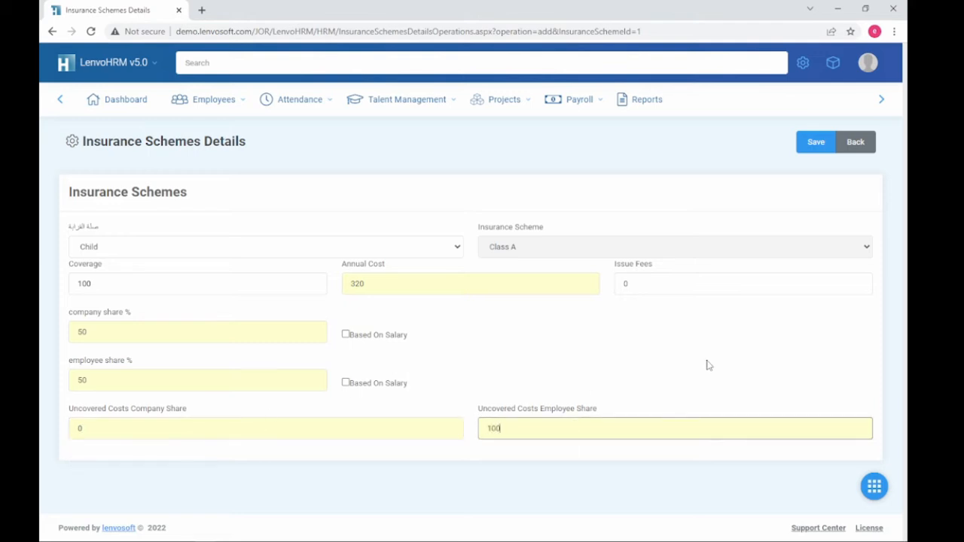
pyautogui.click(710, 386)
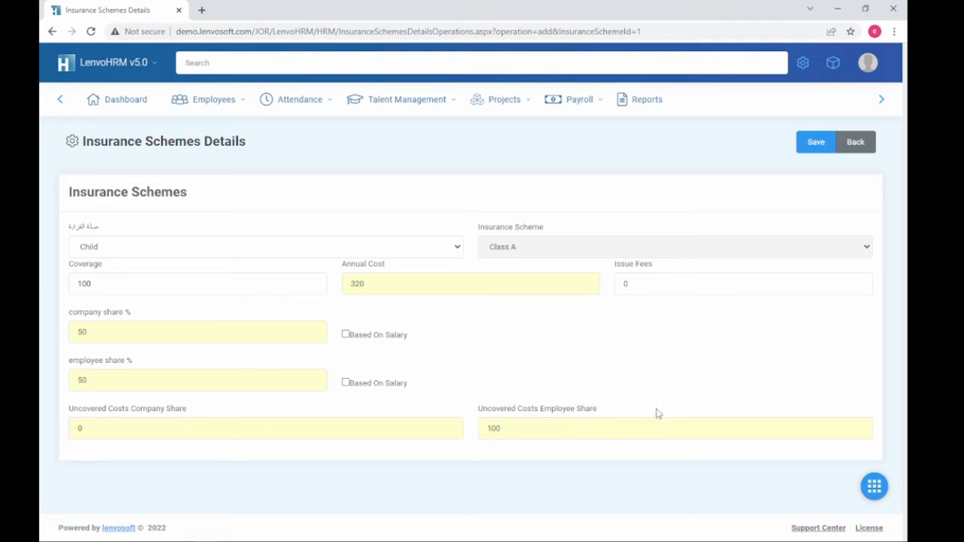
# Step: Save the Child entry, then begin another dependant entry with type Child
pyautogui.click(812, 146)
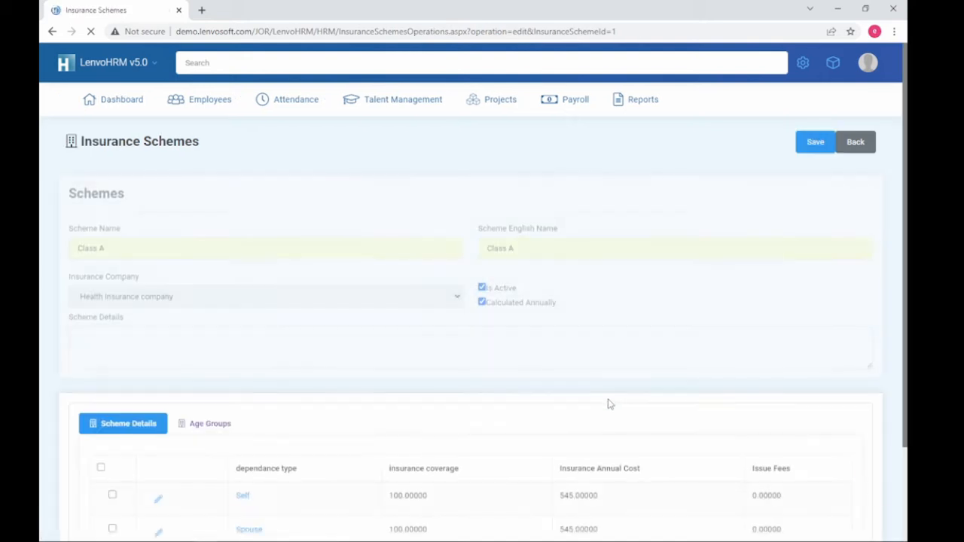
pyautogui.scroll(-3, 552, 385)
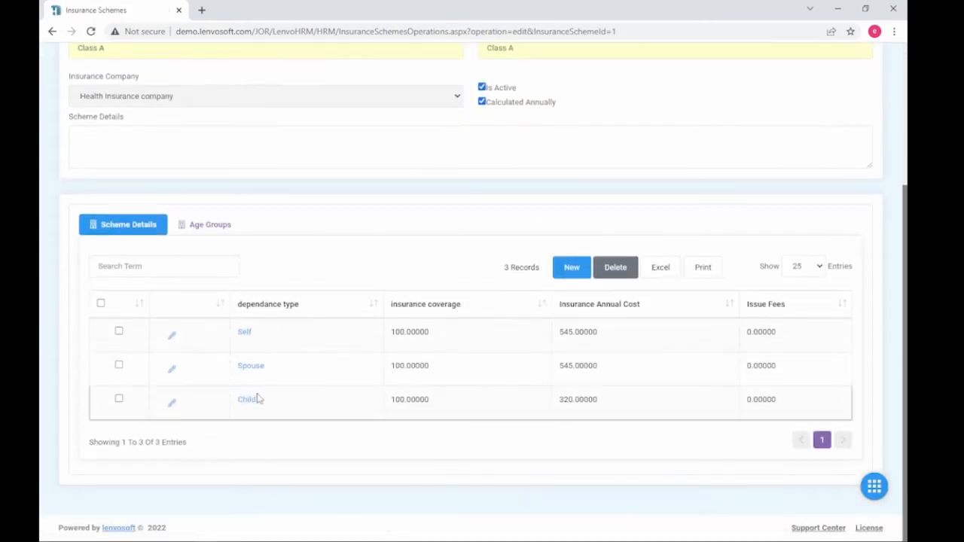
pyautogui.moveTo(820, 400); pyautogui.dragTo(557, 409)
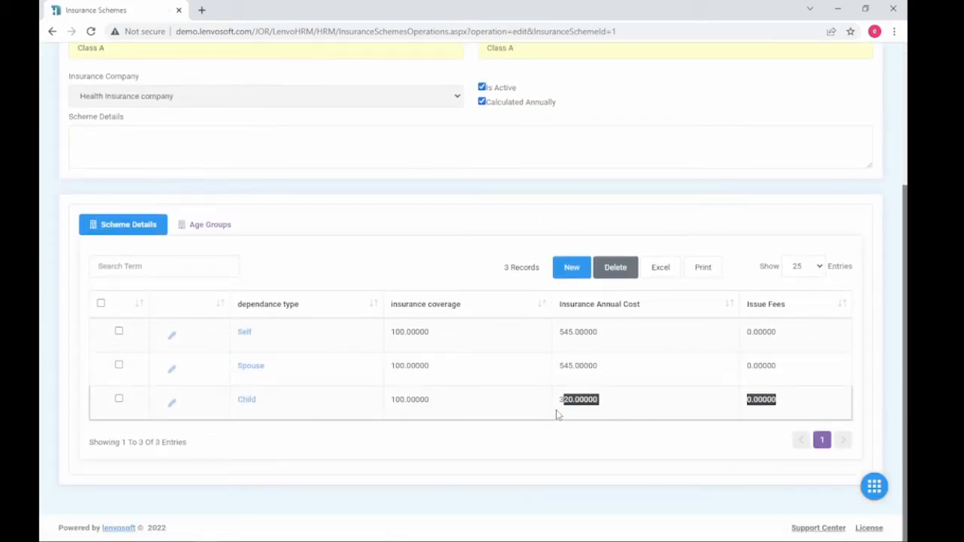
pyautogui.click(577, 276)
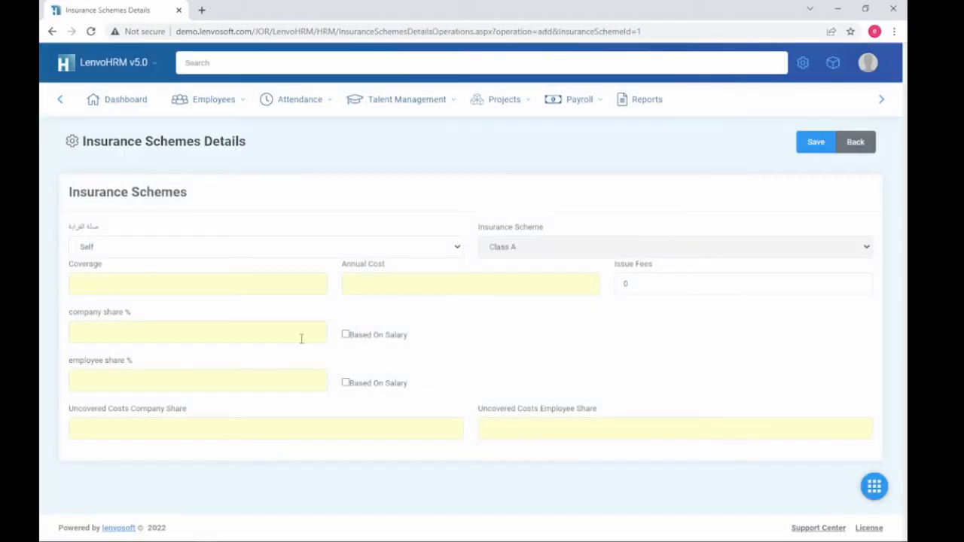
pyautogui.click(254, 252)
pyautogui.click(242, 284)
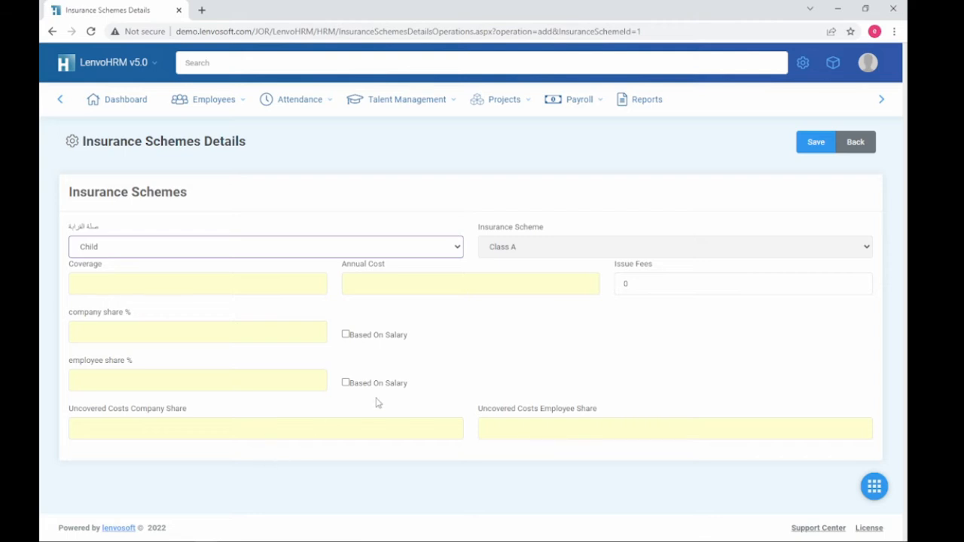
# Step: Return to the Class A scheme and show its empty Age Groups list
pyautogui.click(856, 147)
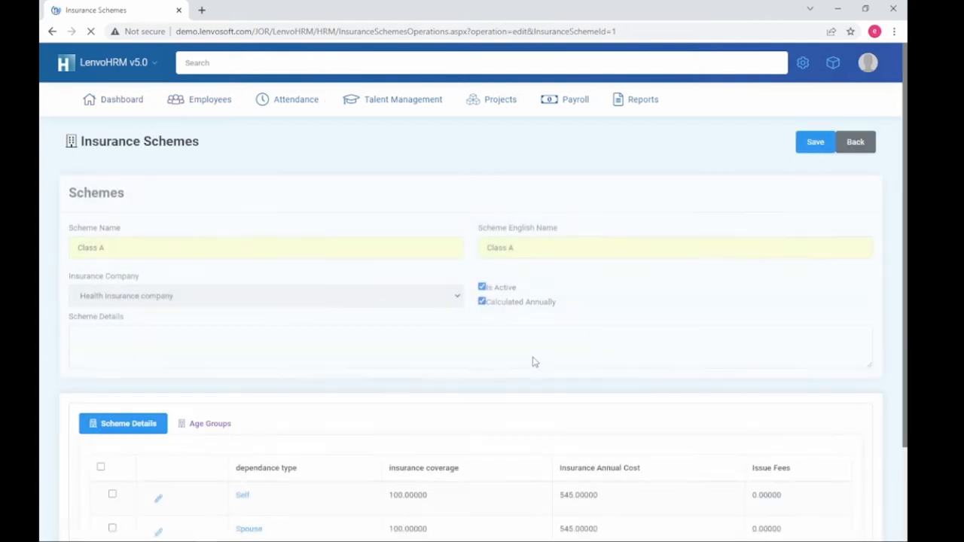
pyautogui.scroll(-2, 366, 382)
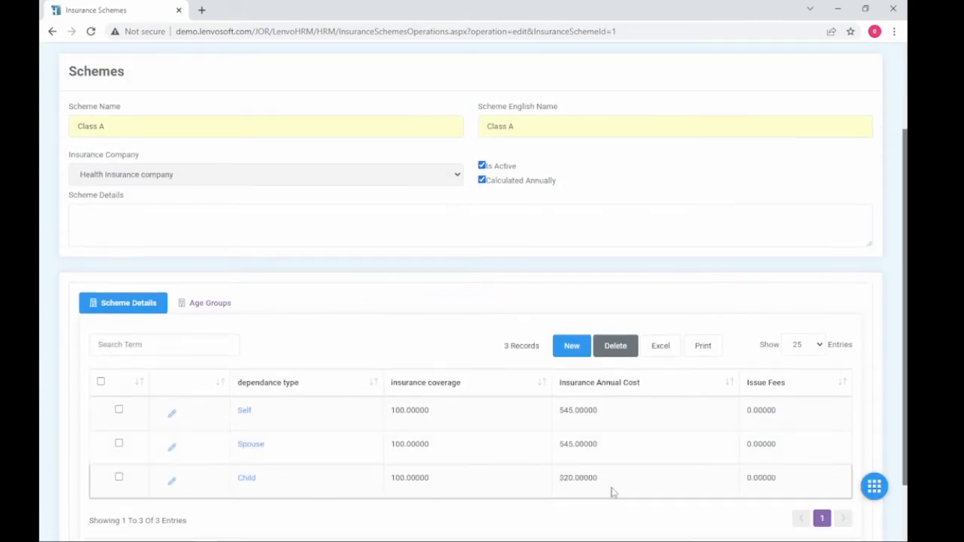
pyautogui.moveTo(791, 480); pyautogui.dragTo(216, 312)
pyautogui.click(217, 312)
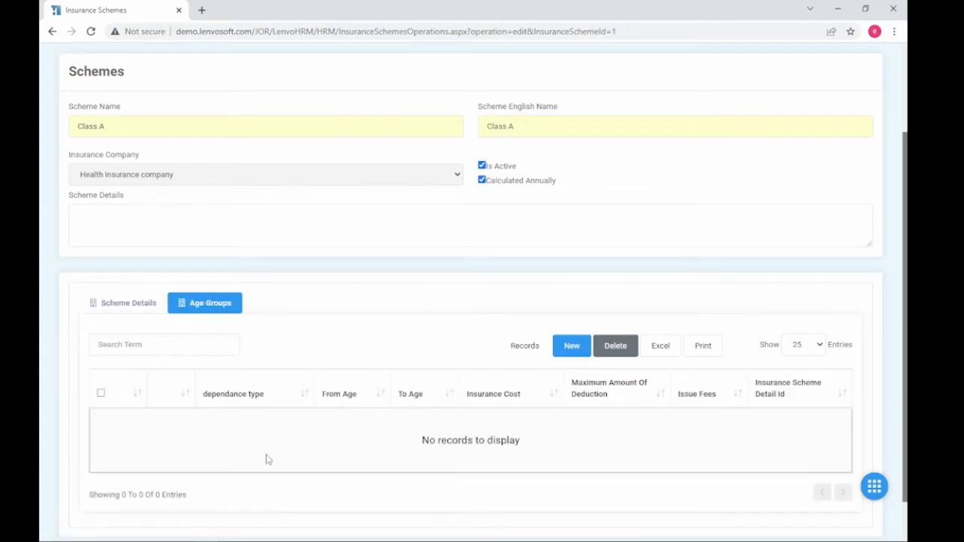
# Step: Start a new age group for dependent type Self, ages 18 to 60
pyautogui.click(572, 347)
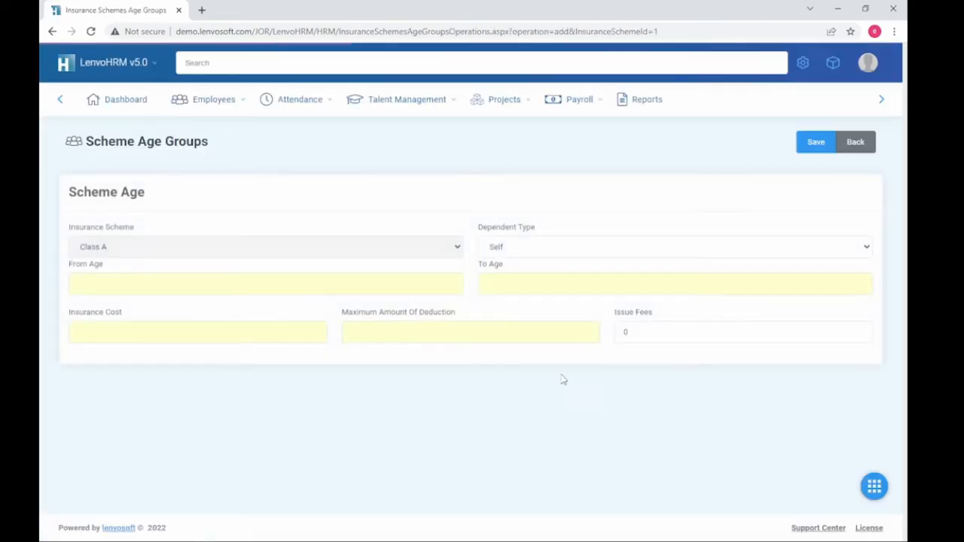
pyautogui.click(633, 254)
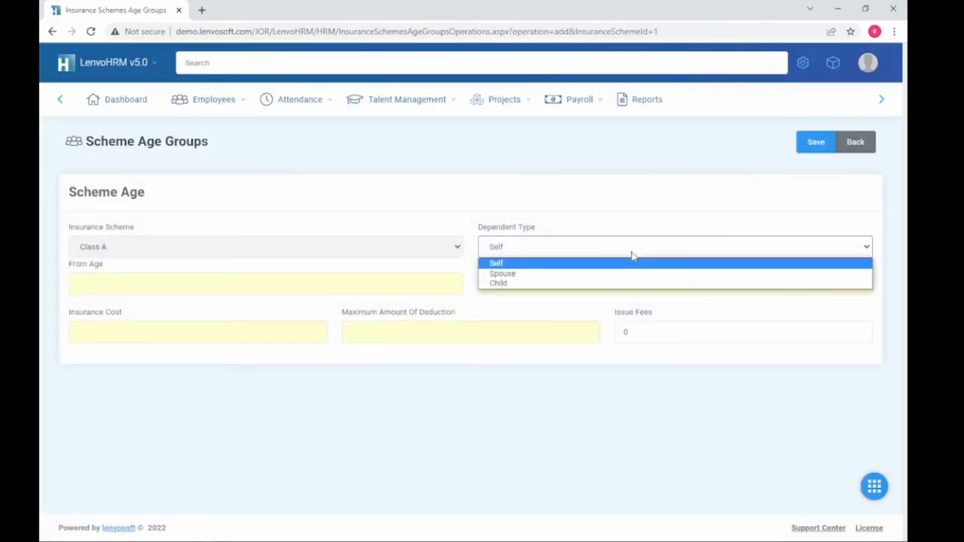
pyautogui.click(633, 256)
pyautogui.click(274, 292)
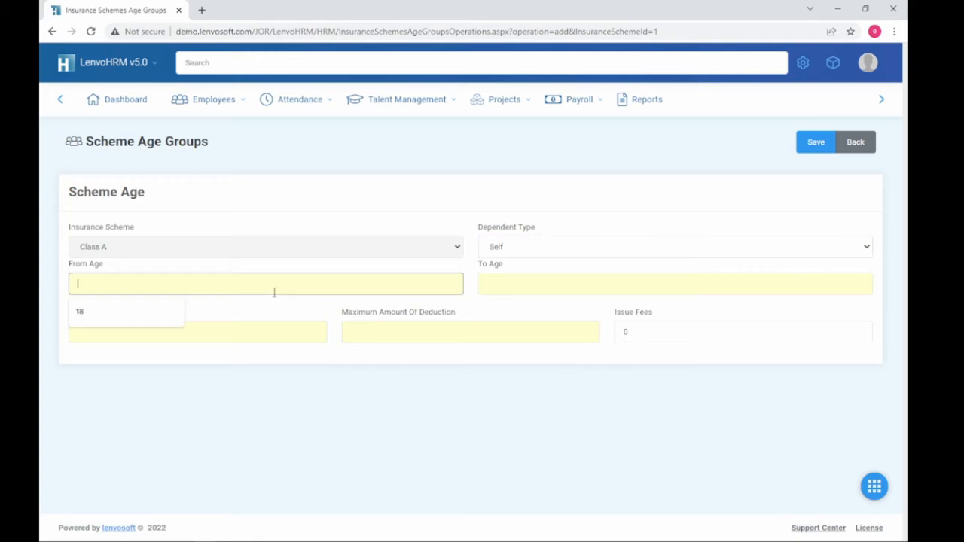
pyautogui.write('18')
pyautogui.click(522, 283)
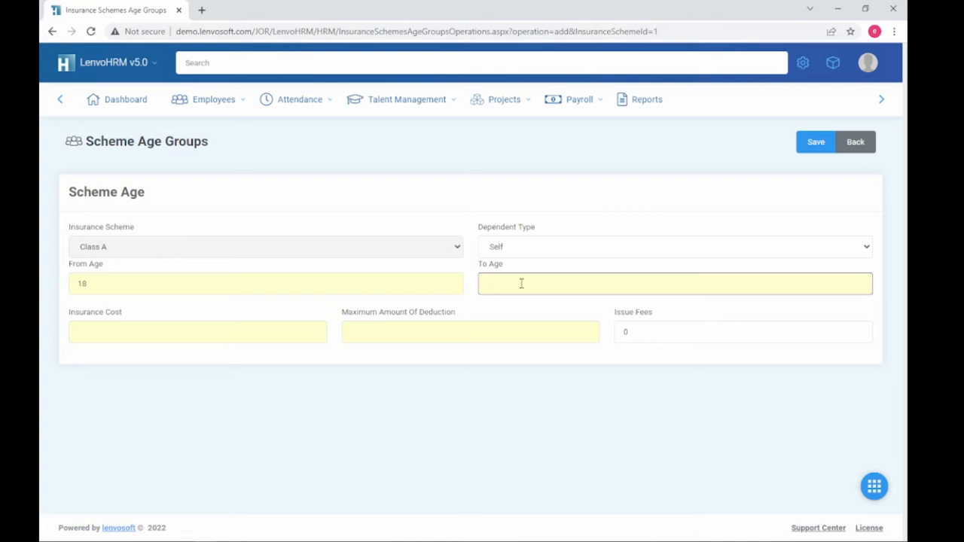
pyautogui.write('60')
# Step: Set insurance cost 545 and maximum deduction 0, then save the age group
pyautogui.click(194, 338)
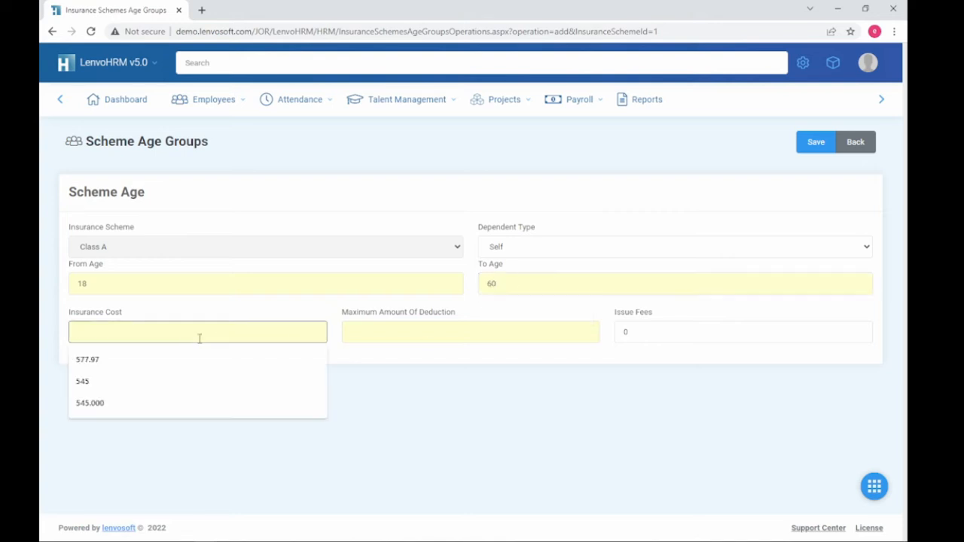
pyautogui.click(416, 332)
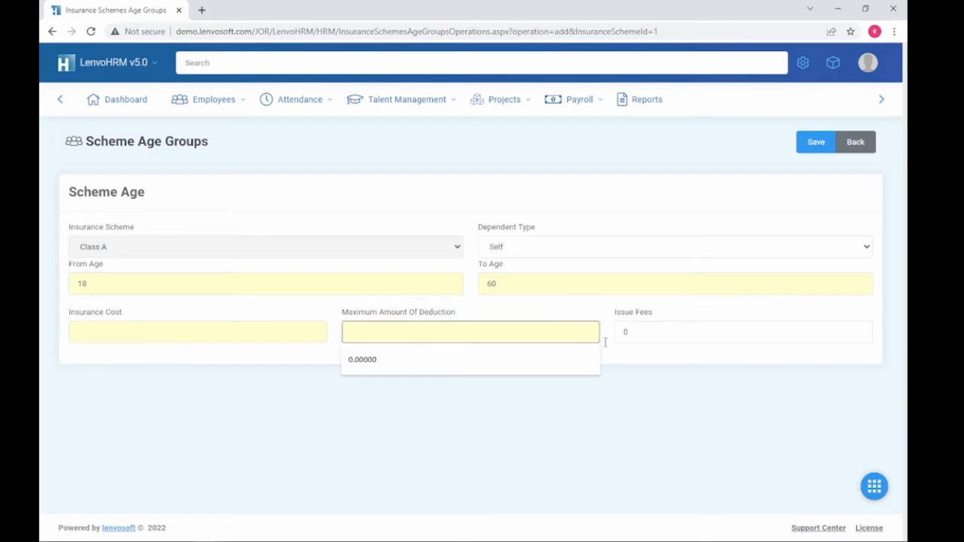
pyautogui.click(645, 336)
pyautogui.click(467, 389)
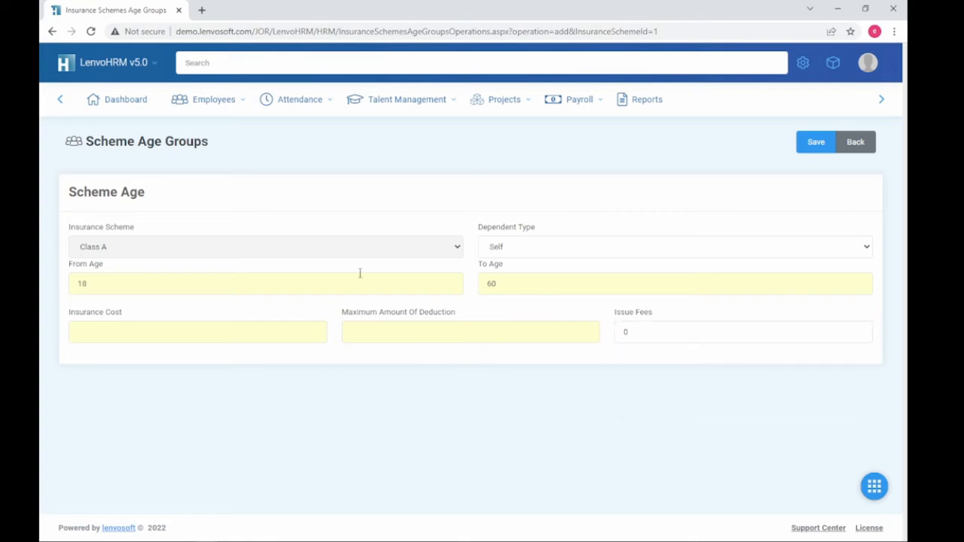
pyautogui.click(125, 332)
pyautogui.hotkey('shift', 'Tab')
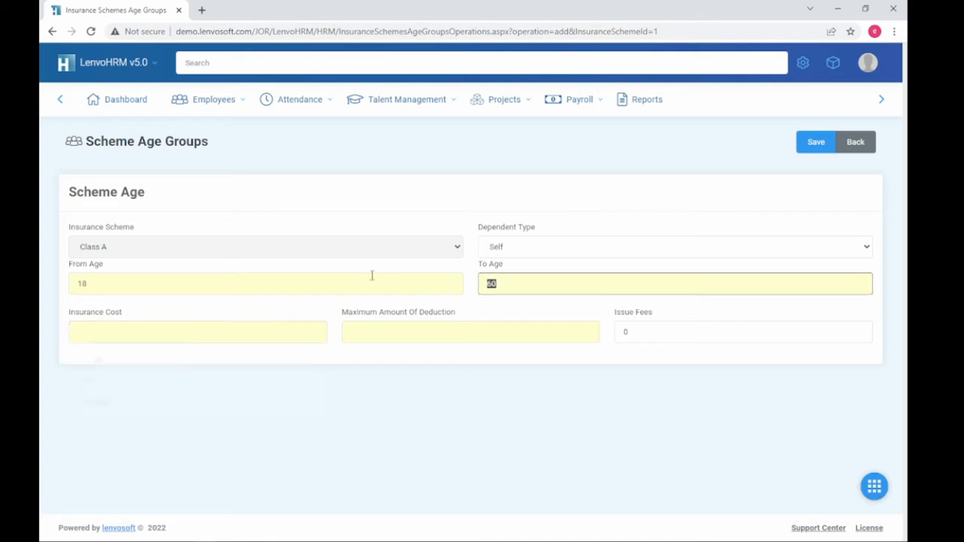
pyautogui.hotkey('shift', 'Tab')
pyautogui.click(146, 329)
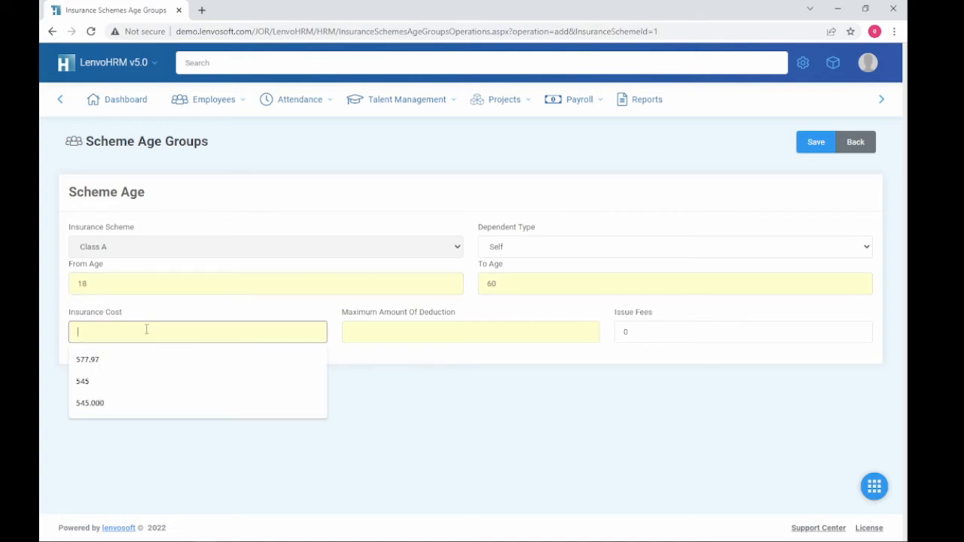
pyautogui.click(110, 381)
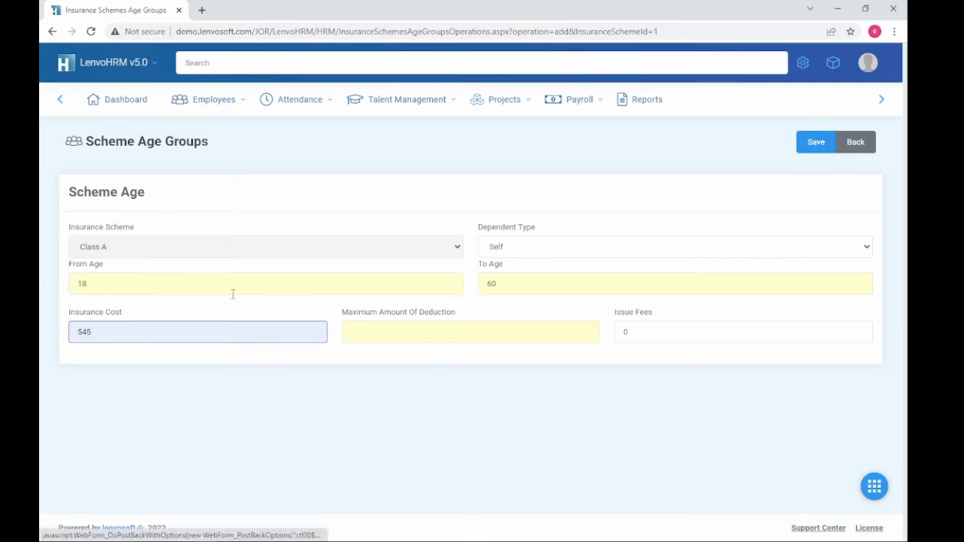
pyautogui.click(426, 331)
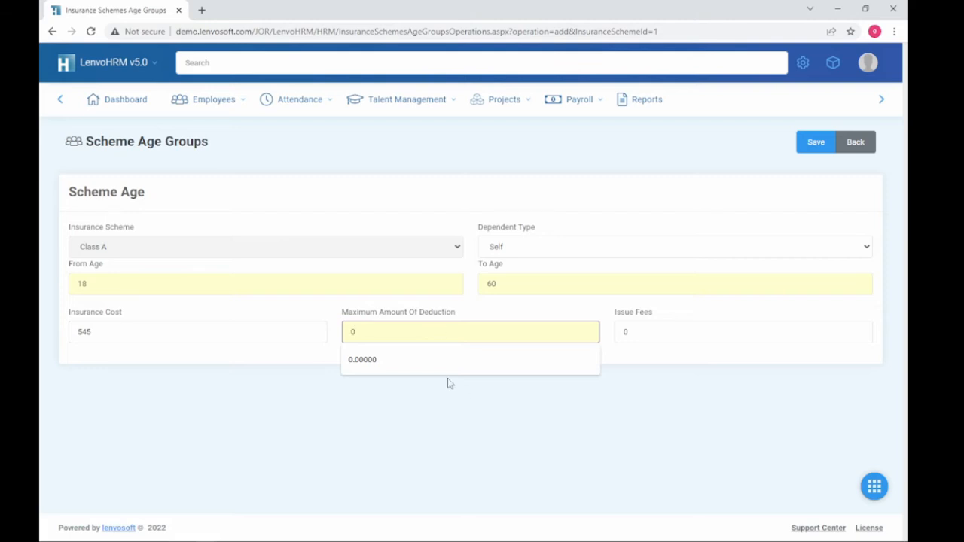
pyautogui.click(474, 426)
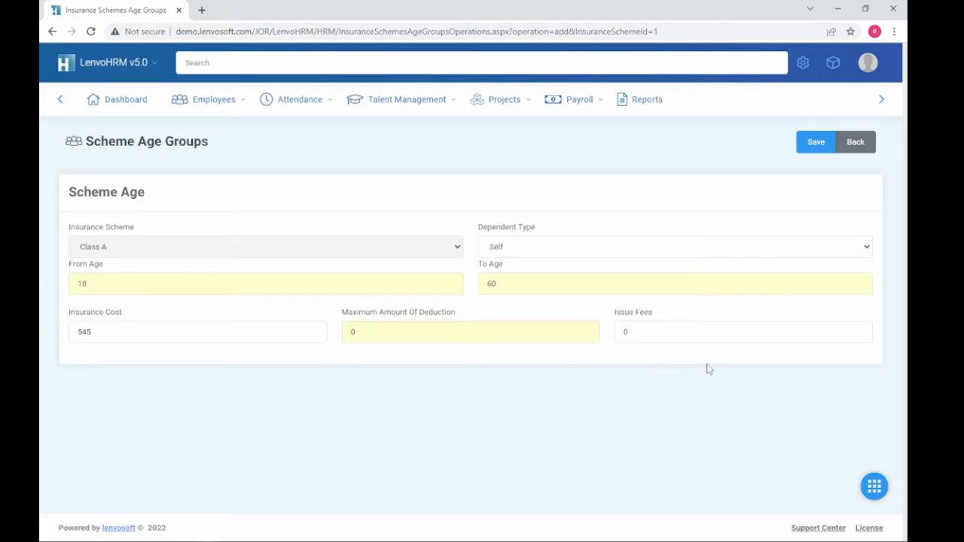
pyautogui.click(814, 143)
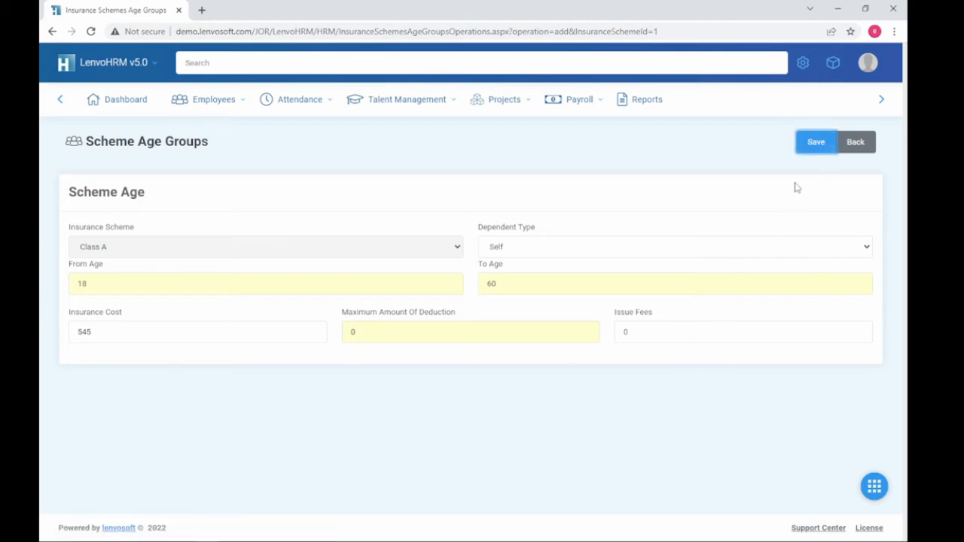
pyautogui.click(814, 147)
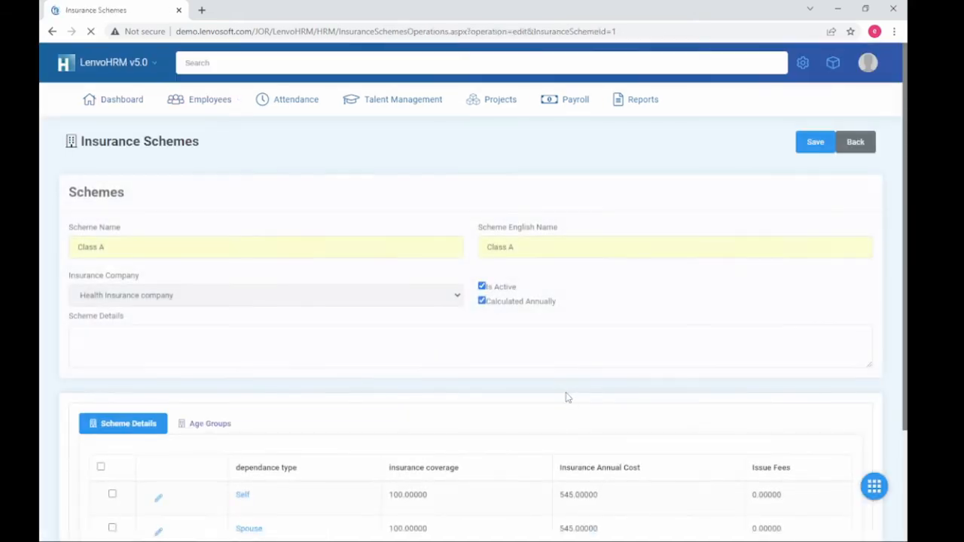
# Step: Tick the Self 18–60 age group row, delete it and confirm the prompt
pyautogui.click(230, 426)
pyautogui.scroll(-2, 435, 479)
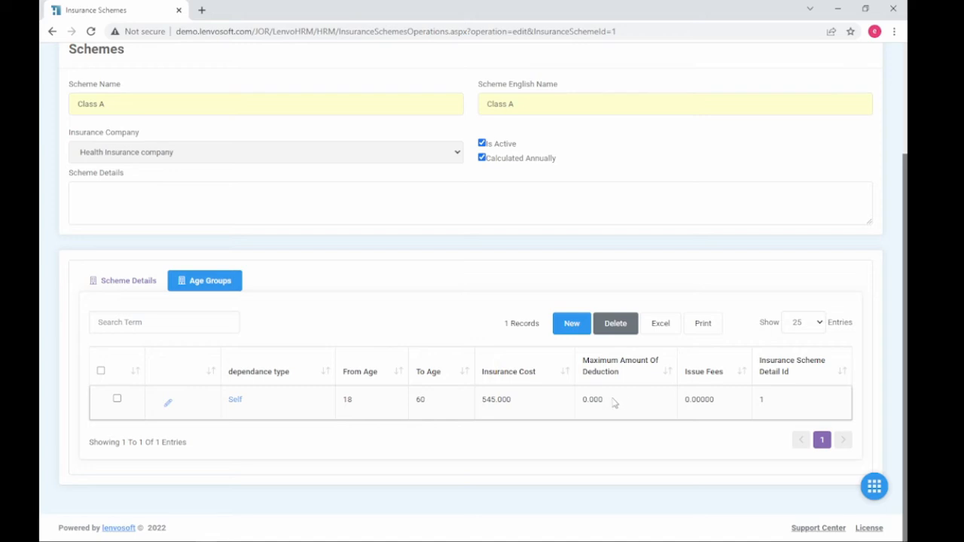
pyautogui.moveTo(771, 405); pyautogui.dragTo(214, 400)
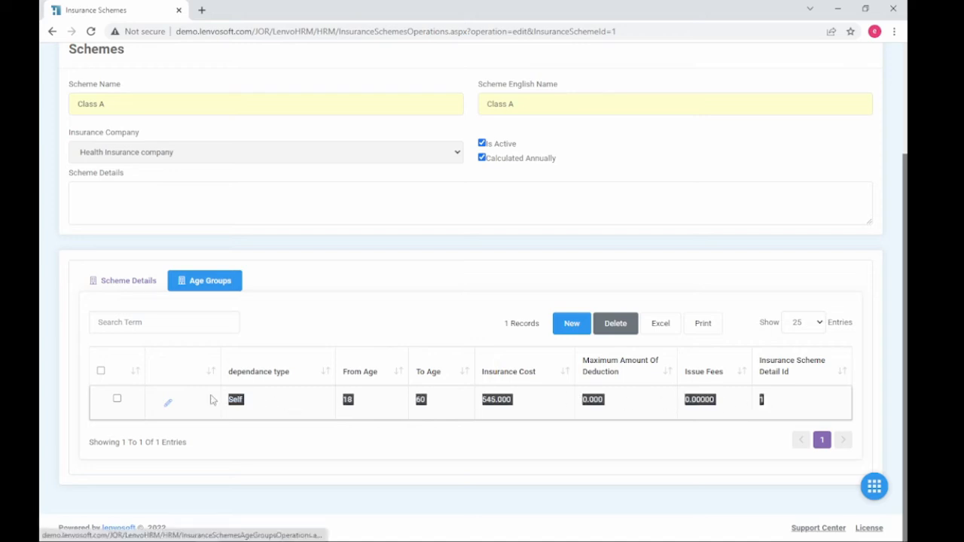
pyautogui.click(441, 433)
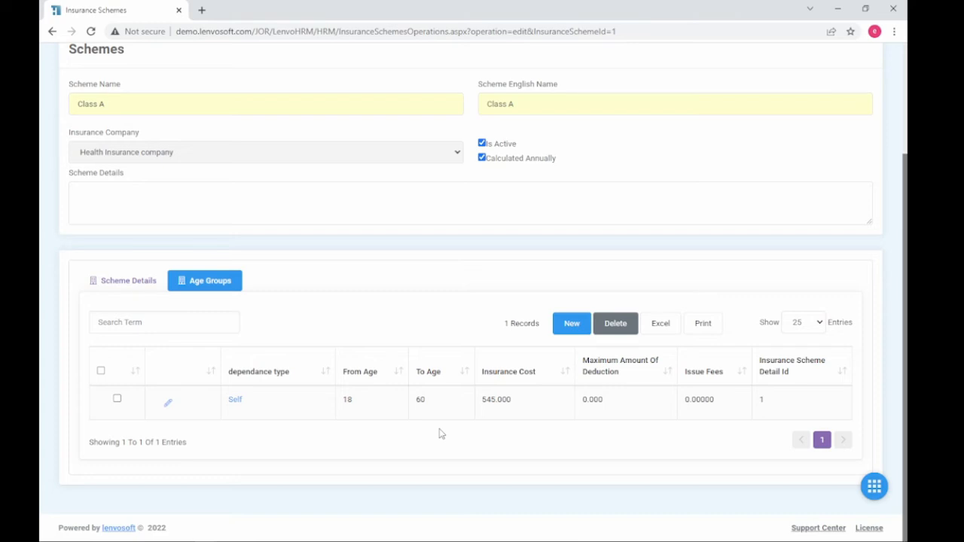
pyautogui.click(117, 400)
pyautogui.click(622, 324)
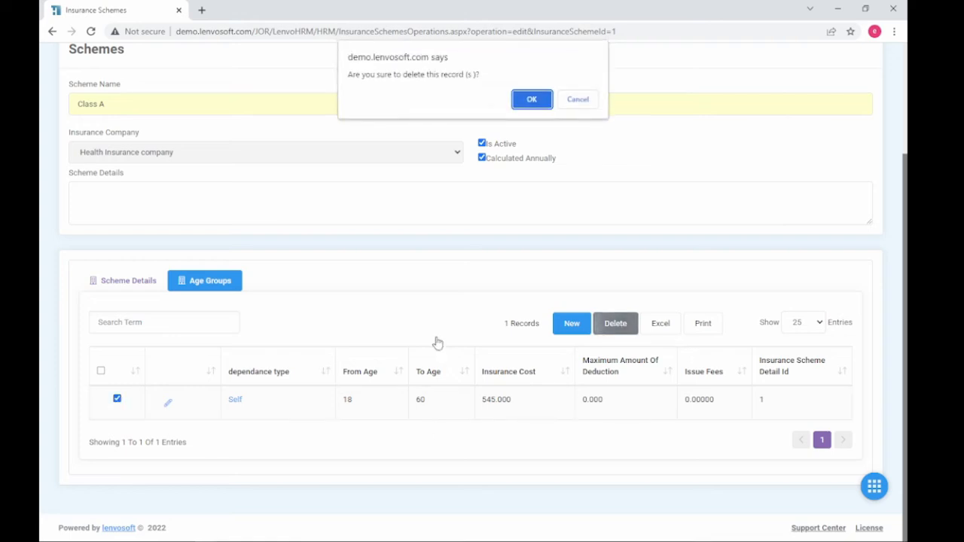
pyautogui.click(540, 105)
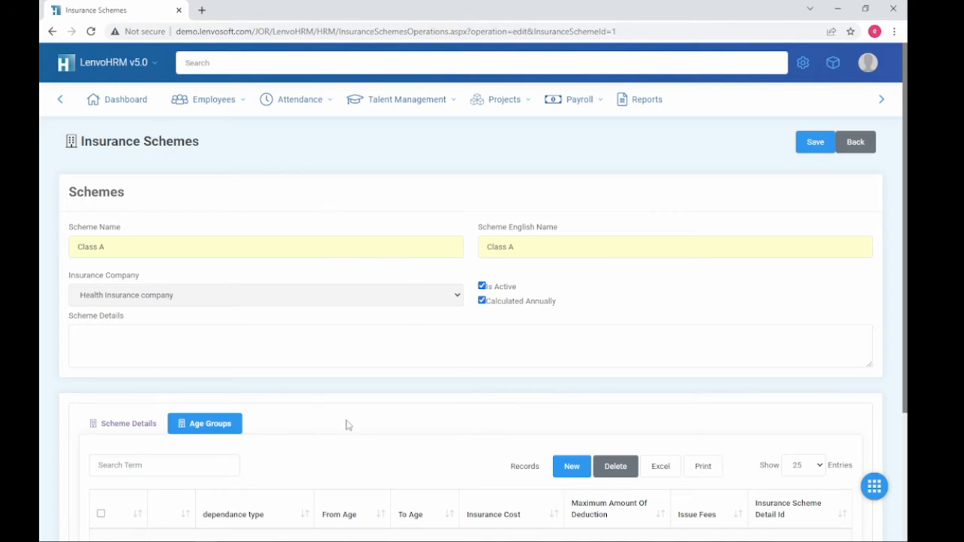
pyautogui.scroll(-2, 481, 297)
pyautogui.scroll(2, 413, 305)
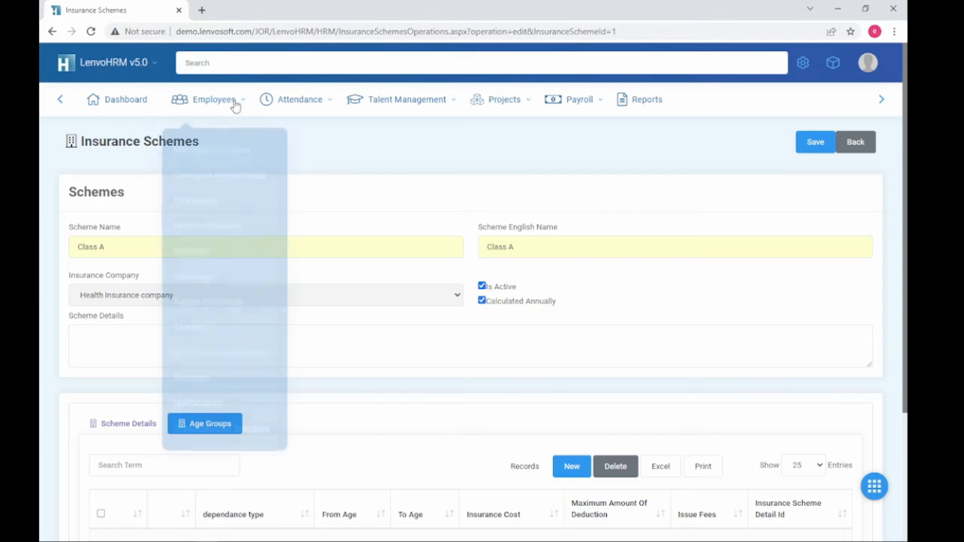
# Step: Return to the insurance company and start a new scheme named Class B
pyautogui.click(854, 145)
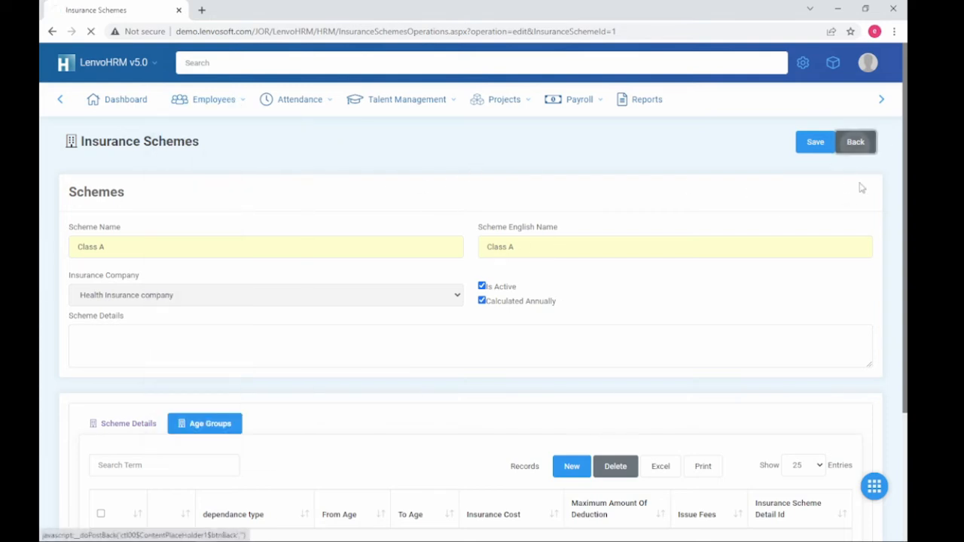
pyautogui.scroll(-2, 272, 418)
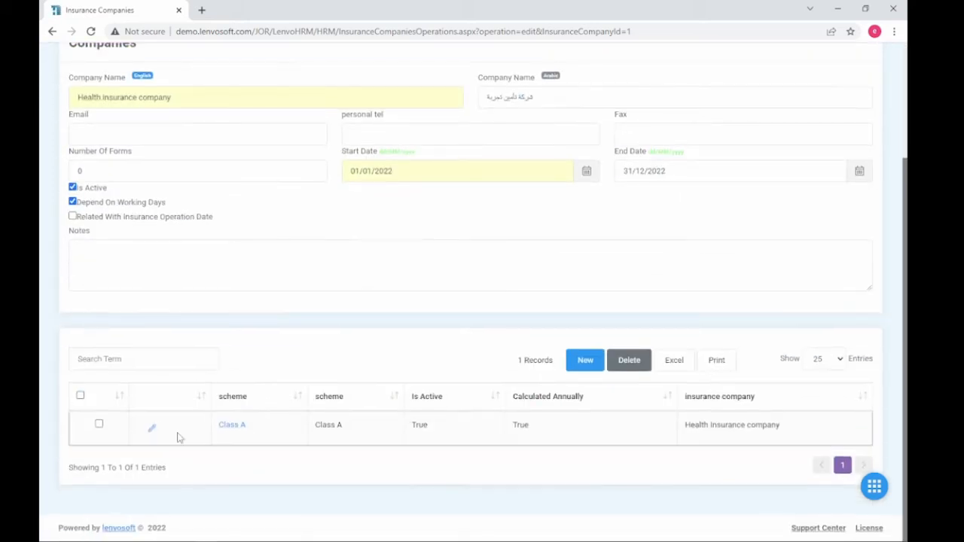
pyautogui.click(586, 360)
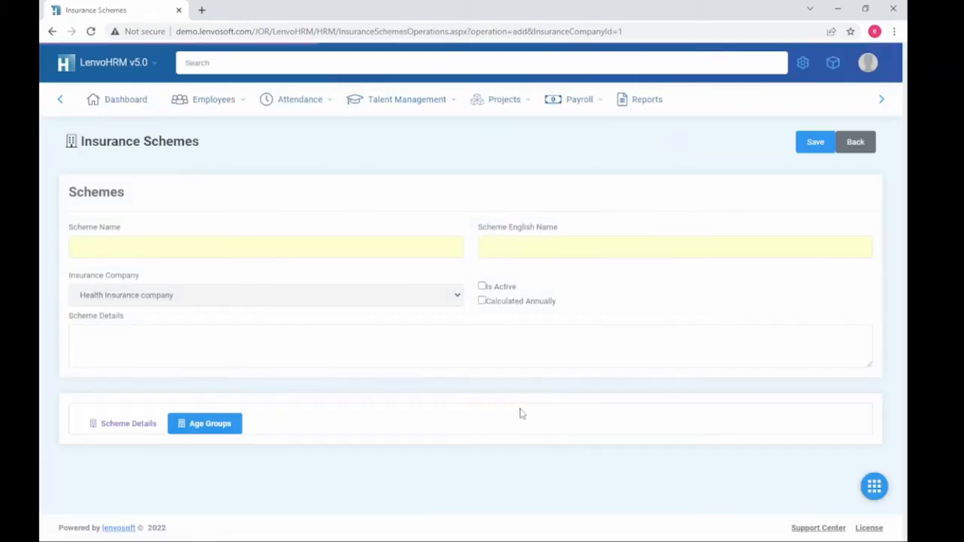
pyautogui.click(166, 252)
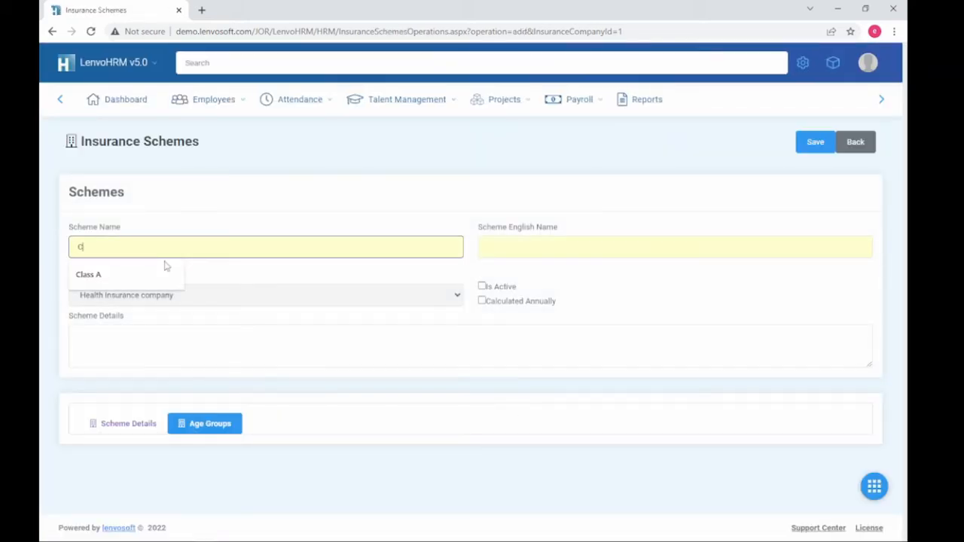
pyautogui.write('Class B')
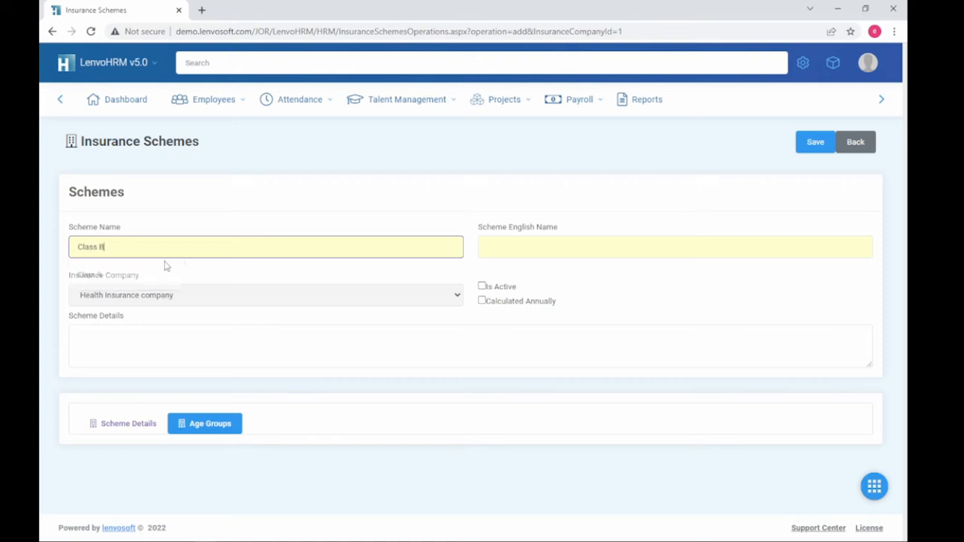
pyautogui.press('Tab')
# Step: Copy Class B into the English name field and return to the company's details
pyautogui.tripleClick(133, 249)
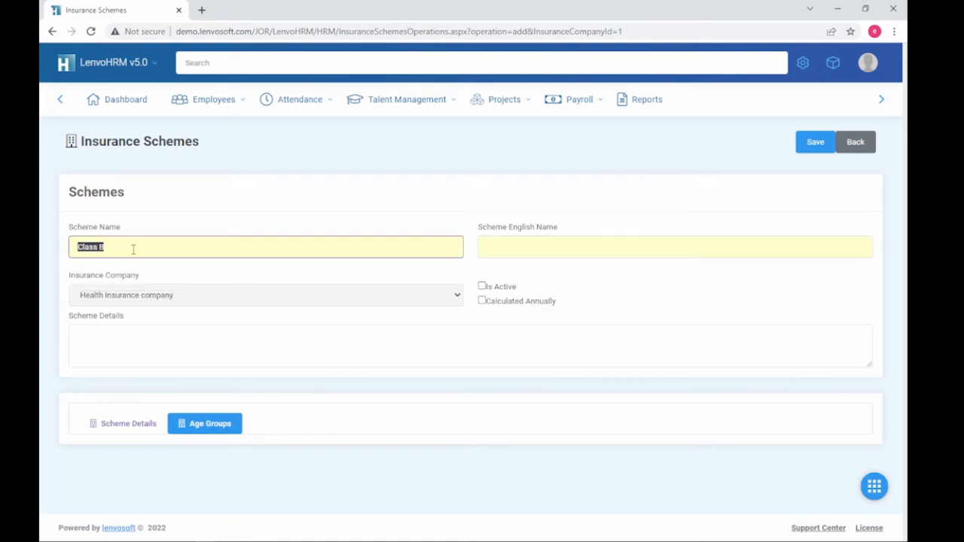
pyautogui.hotkey('ctrl', 'c')
pyautogui.click(613, 250)
pyautogui.hotkey('ctrl', 'v')
pyautogui.click(696, 293)
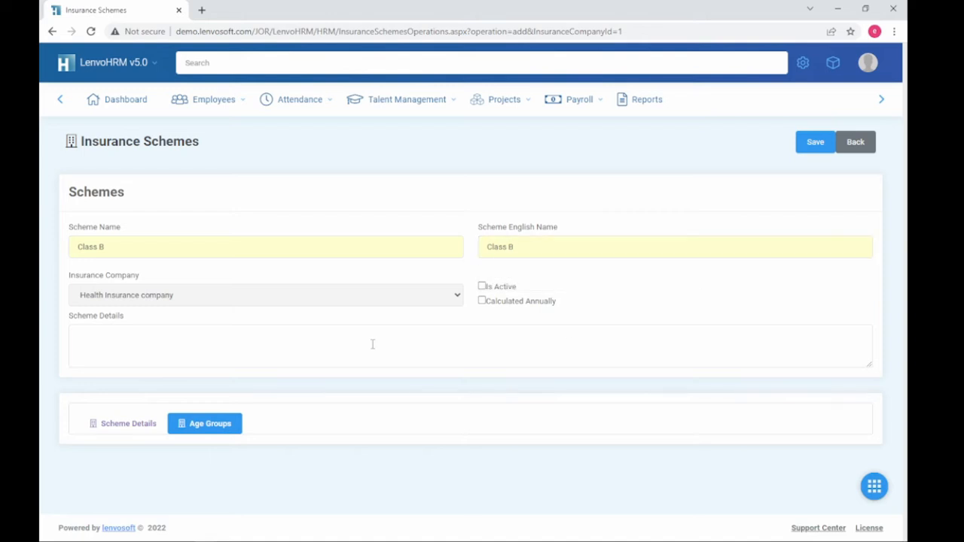
pyautogui.click(185, 426)
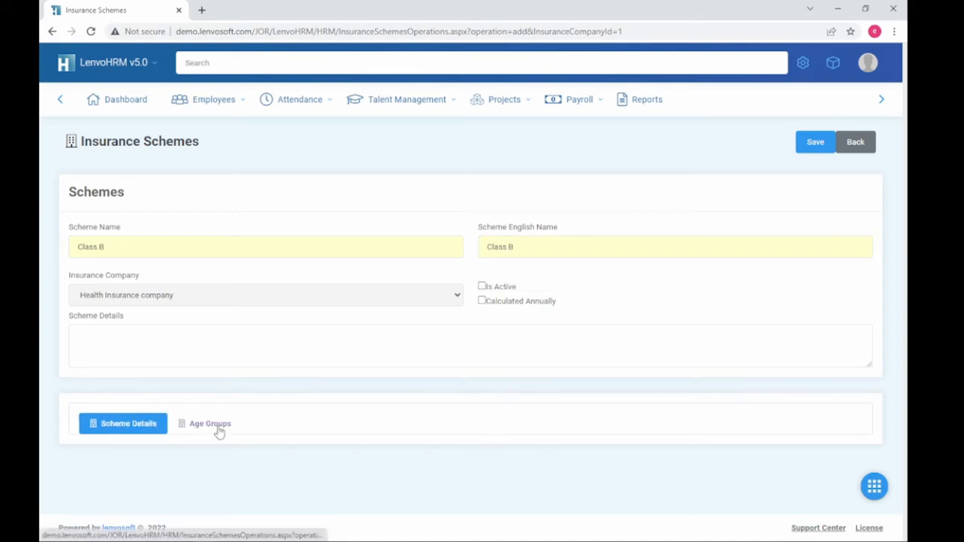
pyautogui.click(863, 143)
# Step: Open Manage Employees and edit Test Employee Demo's record
pyautogui.moveTo(225, 110)
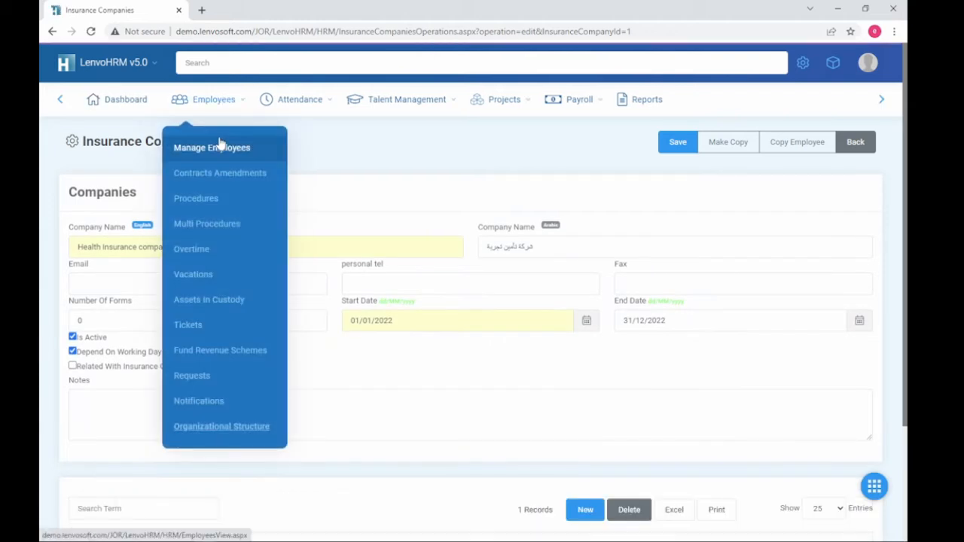
pyautogui.click(227, 154)
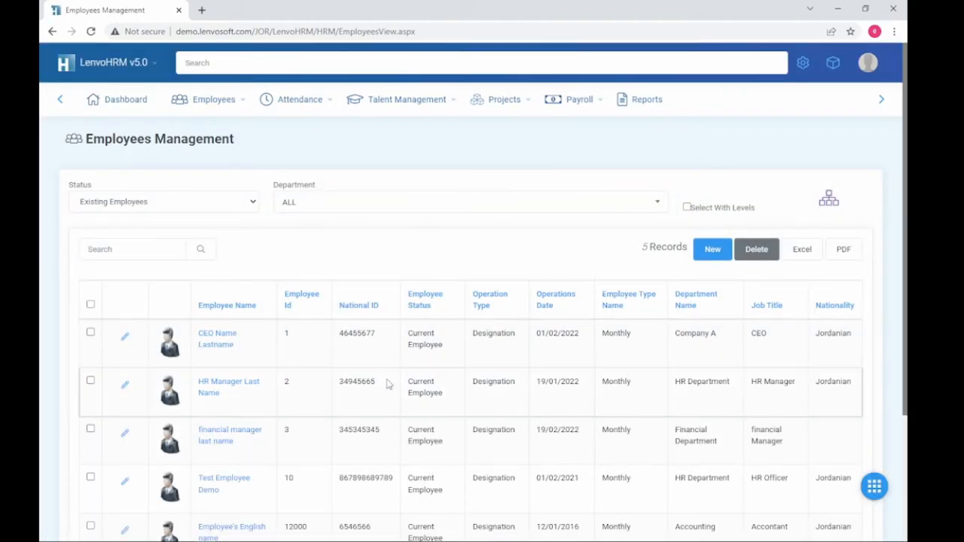
pyautogui.scroll(-3, 390, 383)
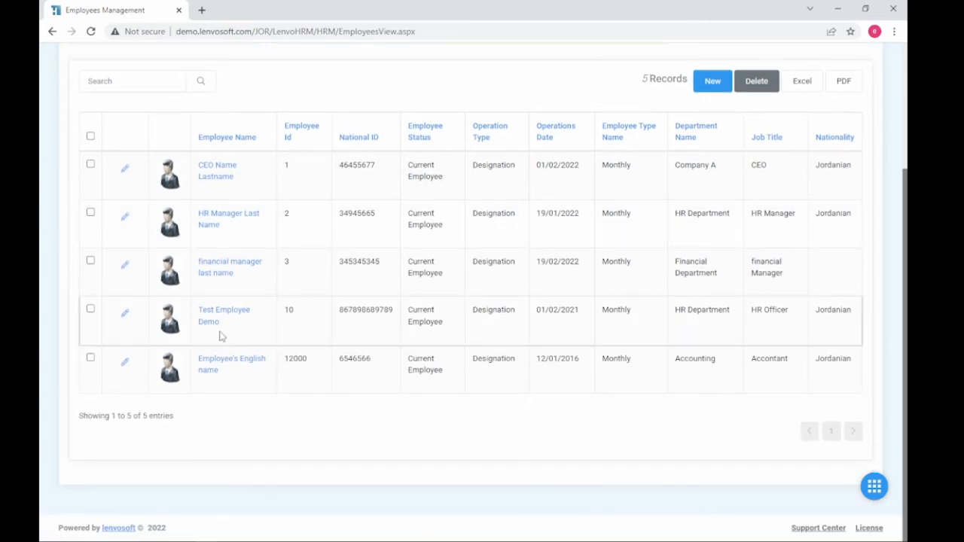
pyautogui.click(125, 316)
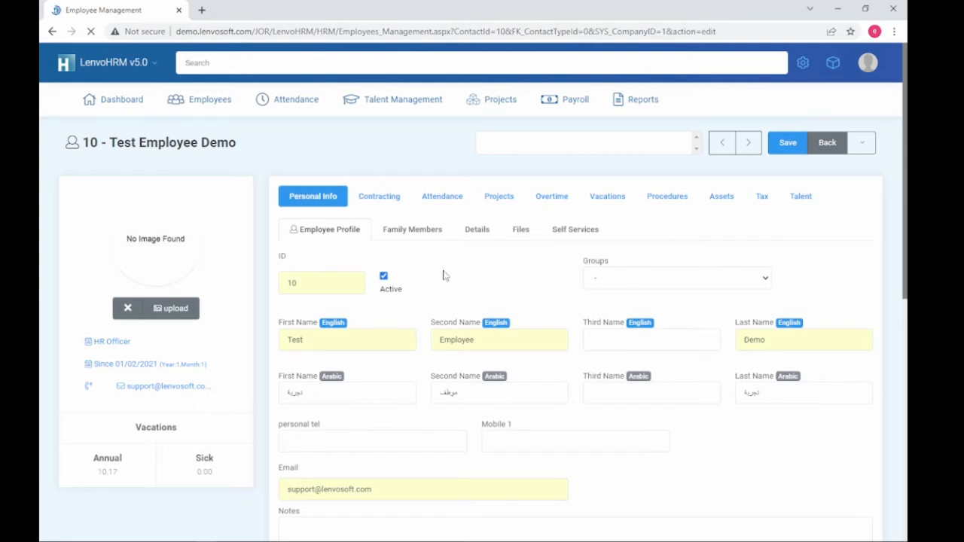
# Step: Move from Personal Info and Family Members to Contracting's Health Insurance list
pyautogui.click(329, 197)
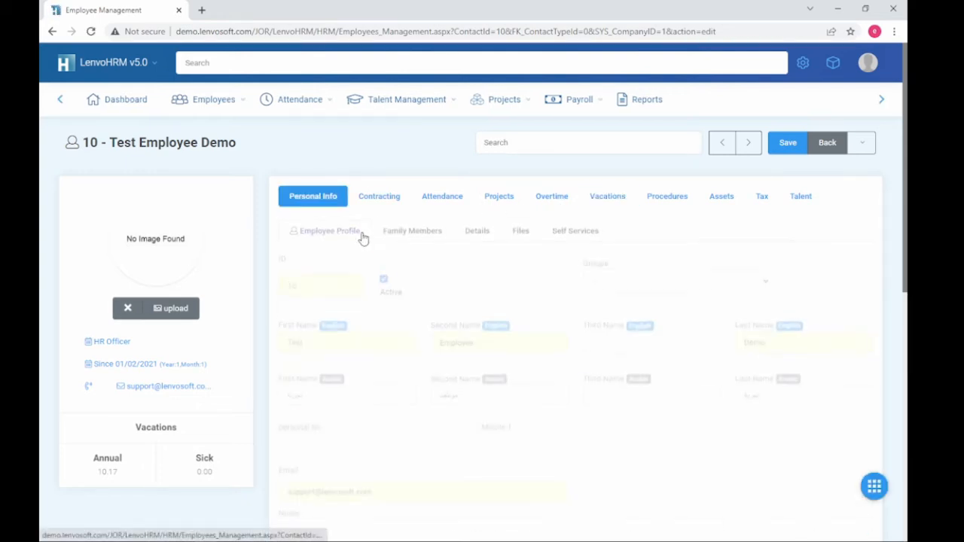
pyautogui.click(404, 231)
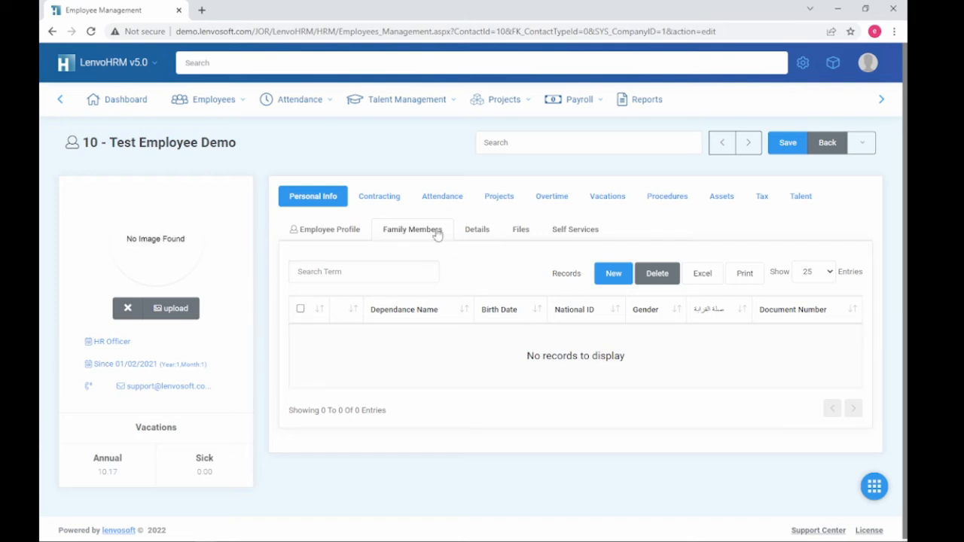
pyautogui.click(392, 202)
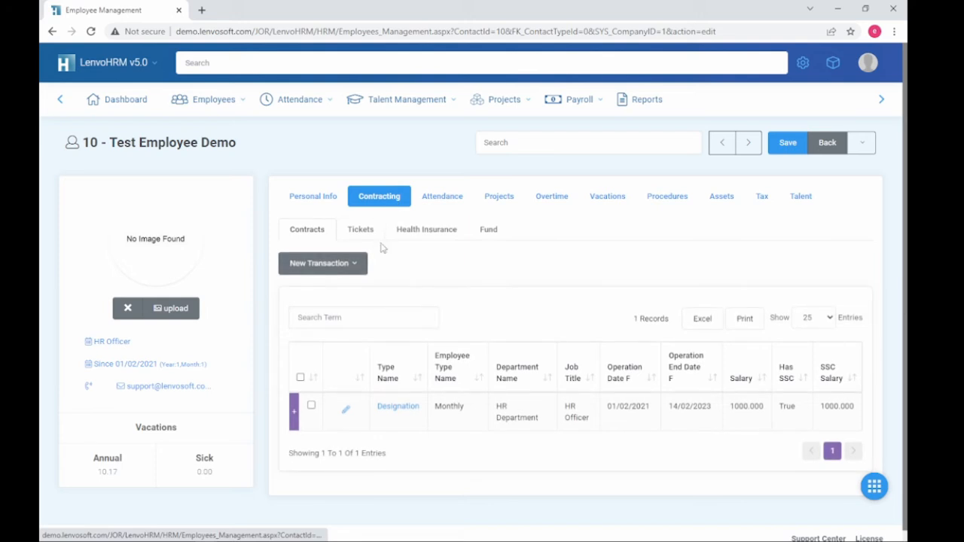
pyautogui.click(427, 234)
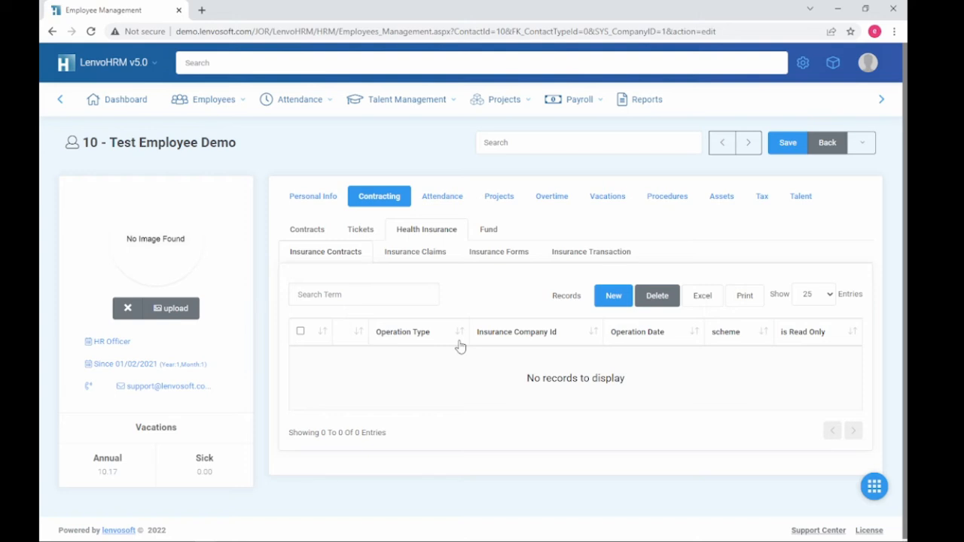
# Step: Start a new contract keeping Health Insurance company and the Class A scheme
pyautogui.click(614, 296)
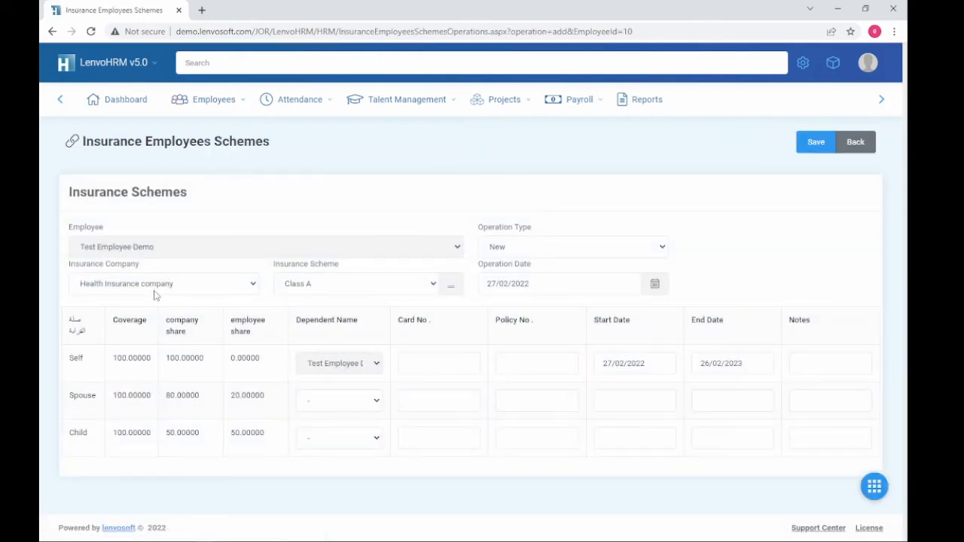
pyautogui.click(216, 287)
pyautogui.click(216, 286)
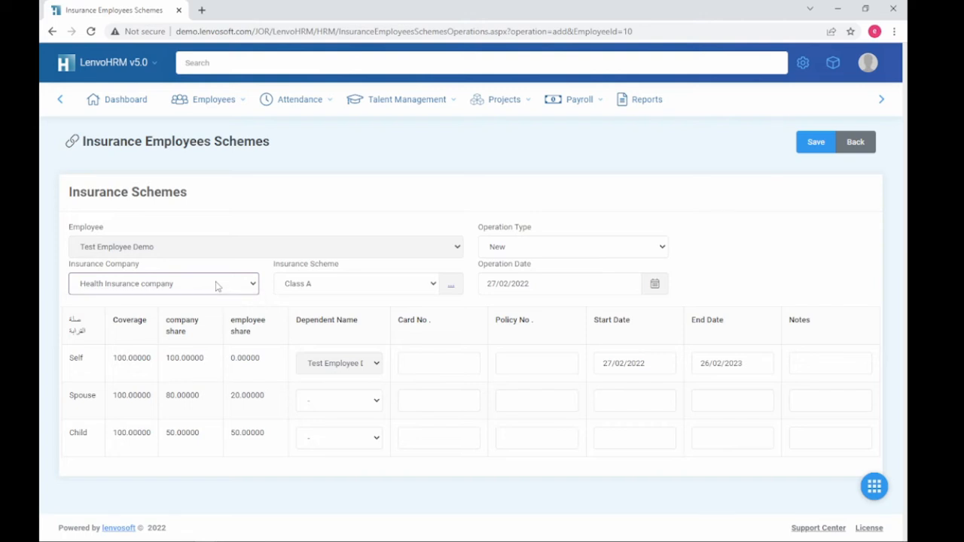
pyautogui.click(327, 291)
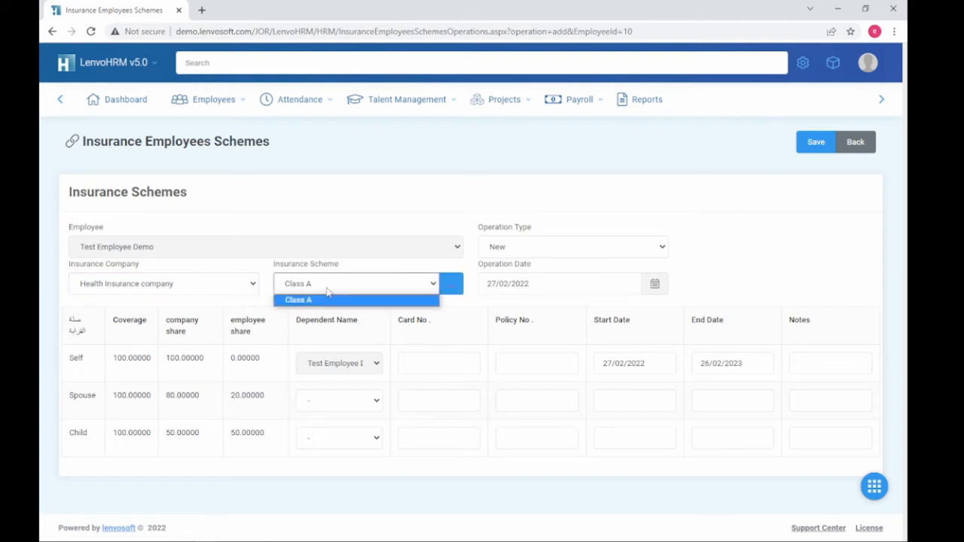
pyautogui.click(327, 293)
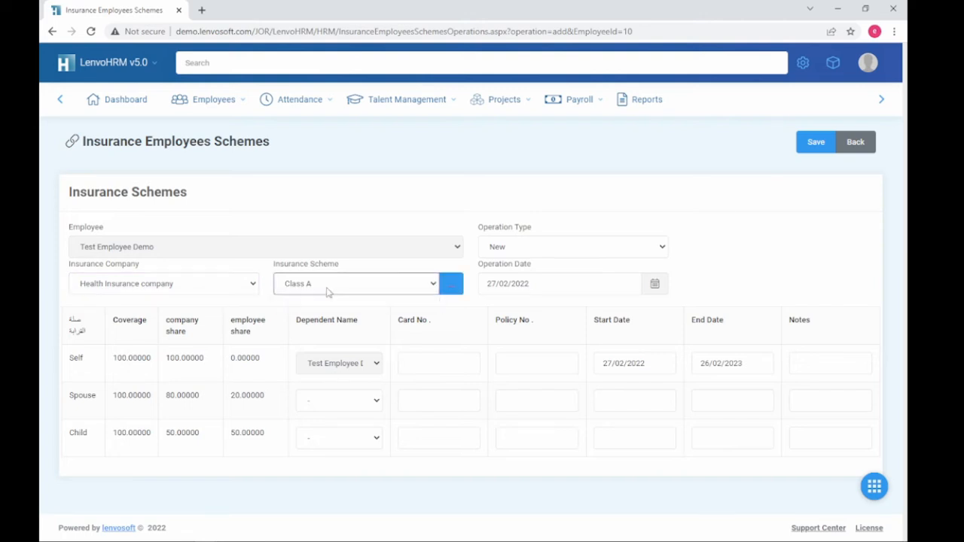
# Step: Change the operation date day from 27 to 01, giving 01/02/2022
pyautogui.moveTo(532, 284); pyautogui.dragTo(482, 285)
pyautogui.click(540, 285)
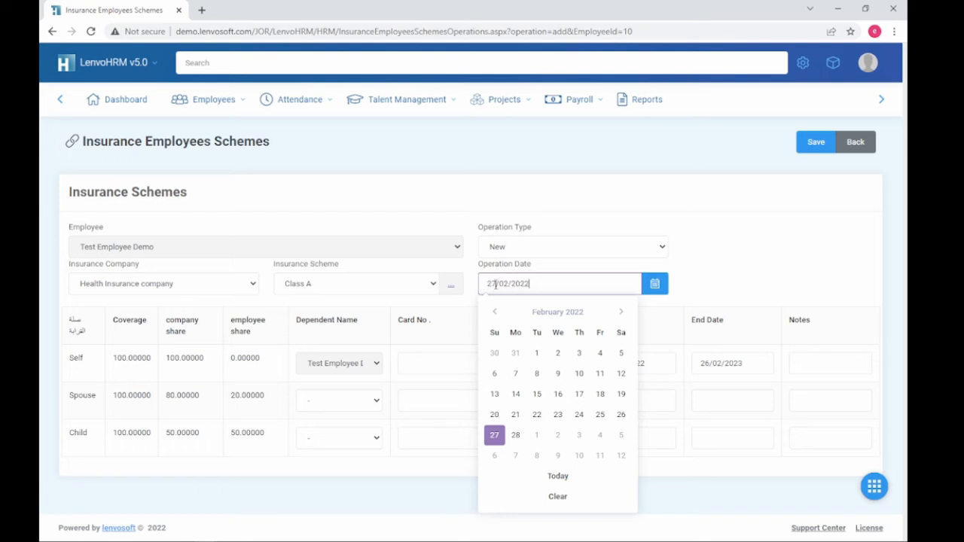
pyautogui.doubleClick(497, 284)
pyautogui.write('01')
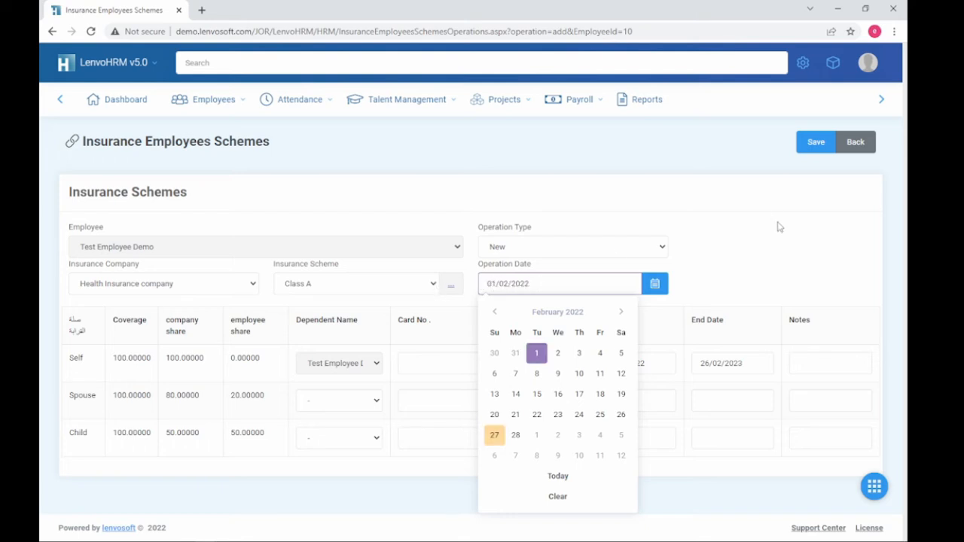
pyautogui.click(677, 275)
pyautogui.moveTo(495, 284); pyautogui.dragTo(519, 284)
pyautogui.click(348, 369)
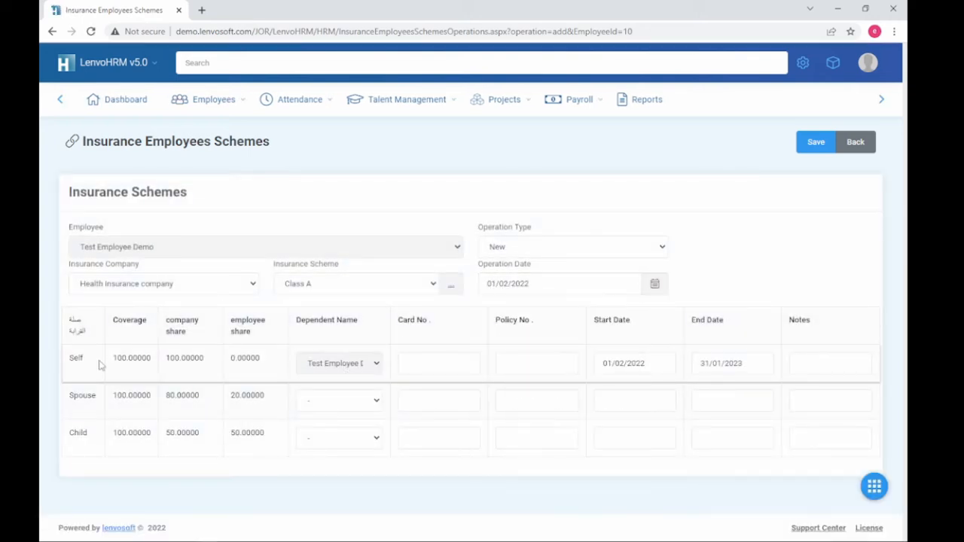
pyautogui.moveTo(113, 359); pyautogui.dragTo(433, 361)
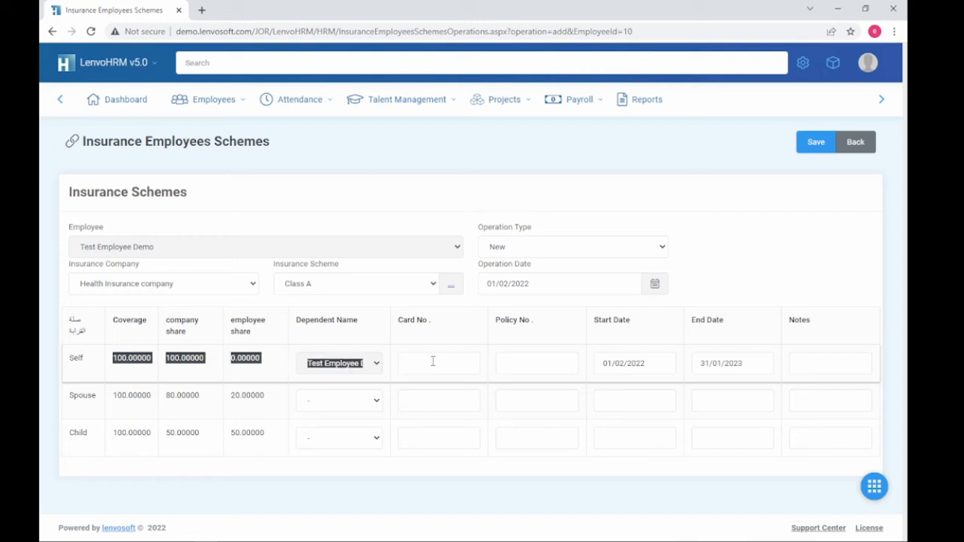
# Step: Review the Self row's dates, find no spouse to select, and leave the unsaved contract
pyautogui.click(446, 362)
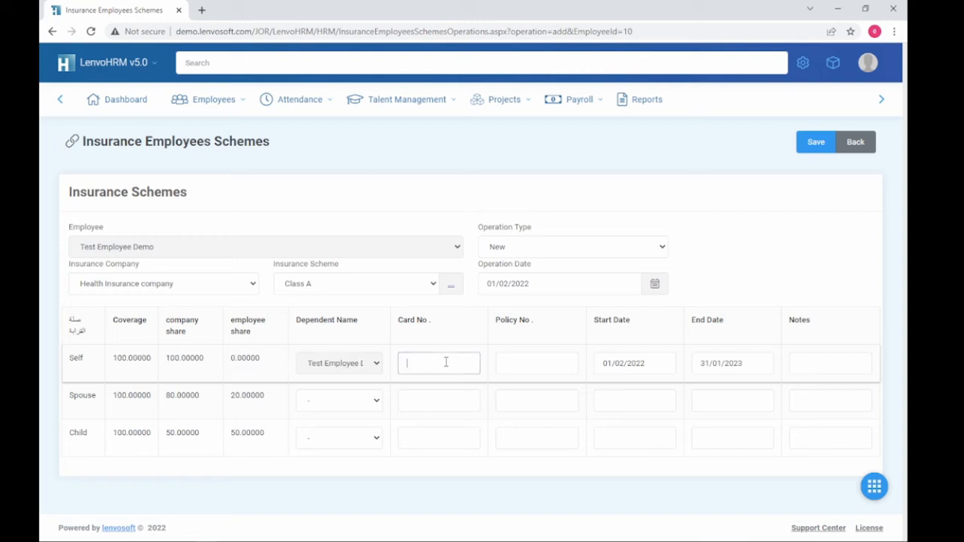
pyautogui.click(515, 364)
pyautogui.click(729, 364)
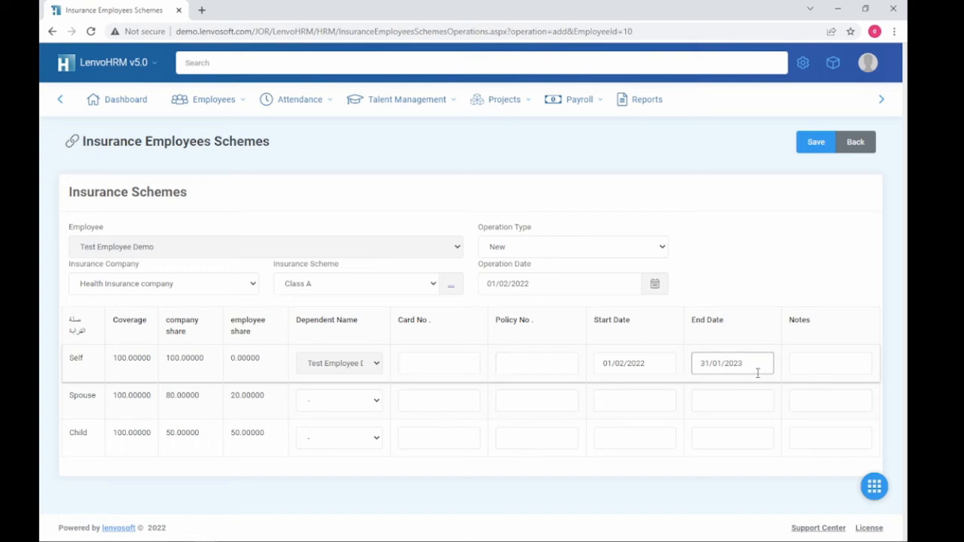
pyautogui.moveTo(759, 366); pyautogui.dragTo(692, 368)
pyautogui.click(666, 365)
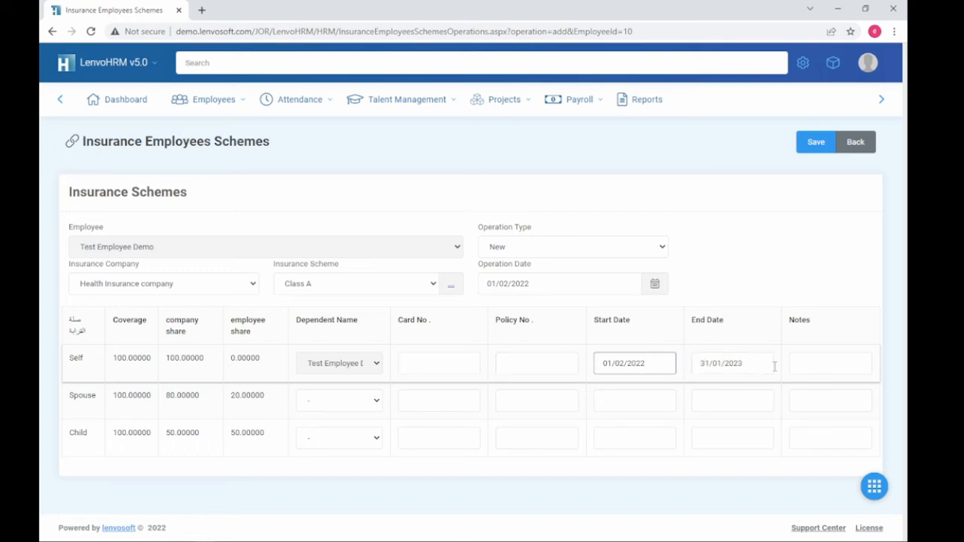
pyautogui.click(809, 363)
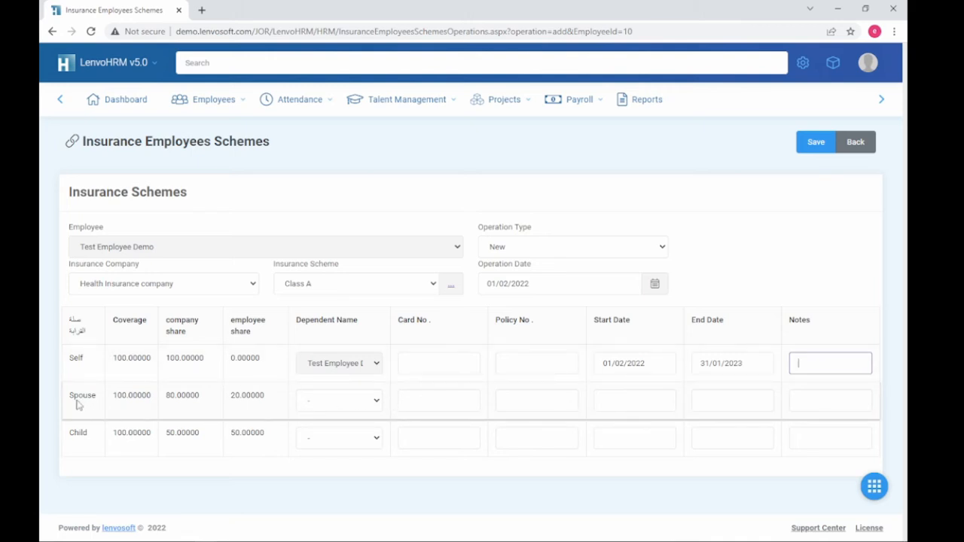
pyautogui.moveTo(77, 405); pyautogui.dragTo(246, 397)
pyautogui.click(329, 400)
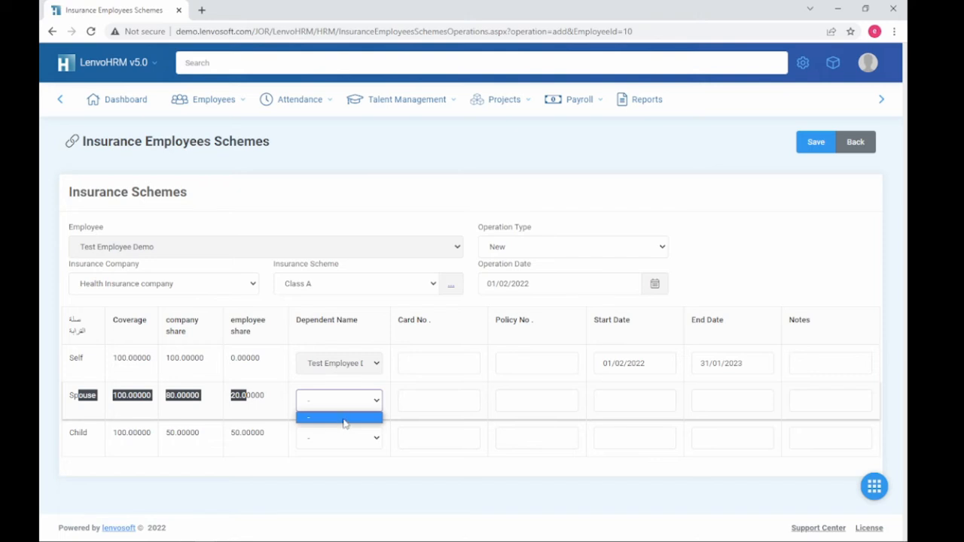
pyautogui.click(450, 403)
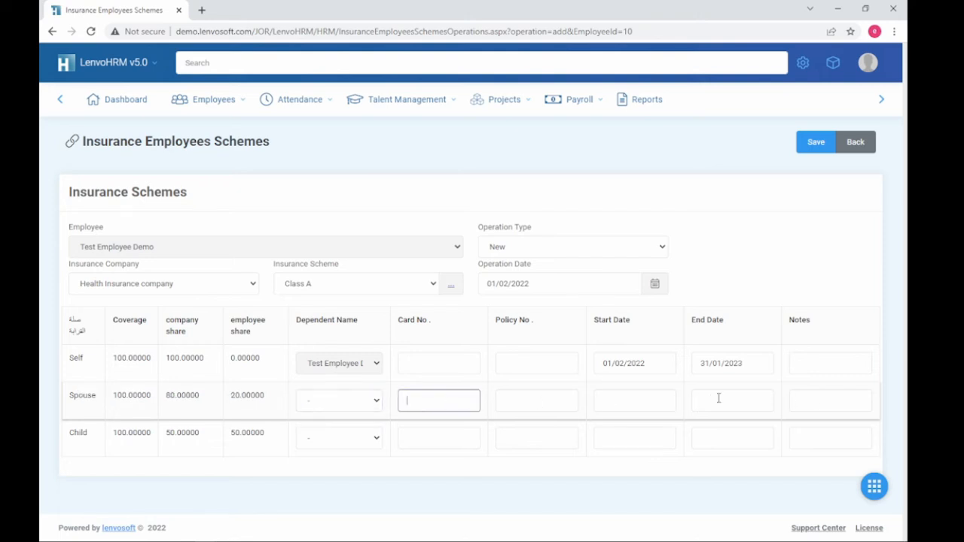
pyautogui.click(855, 143)
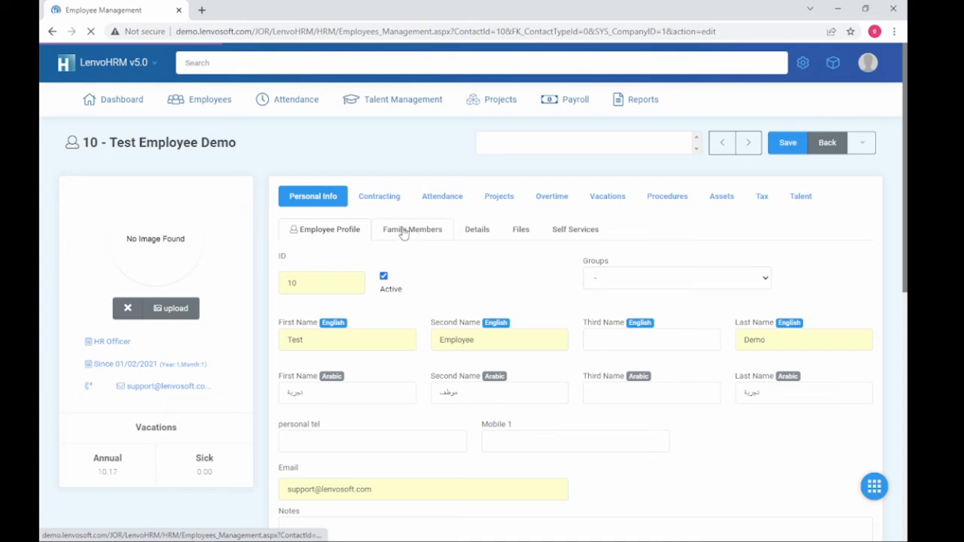
# Step: Open a new Family Member form from Personal Info's Family Members list
pyautogui.click(322, 202)
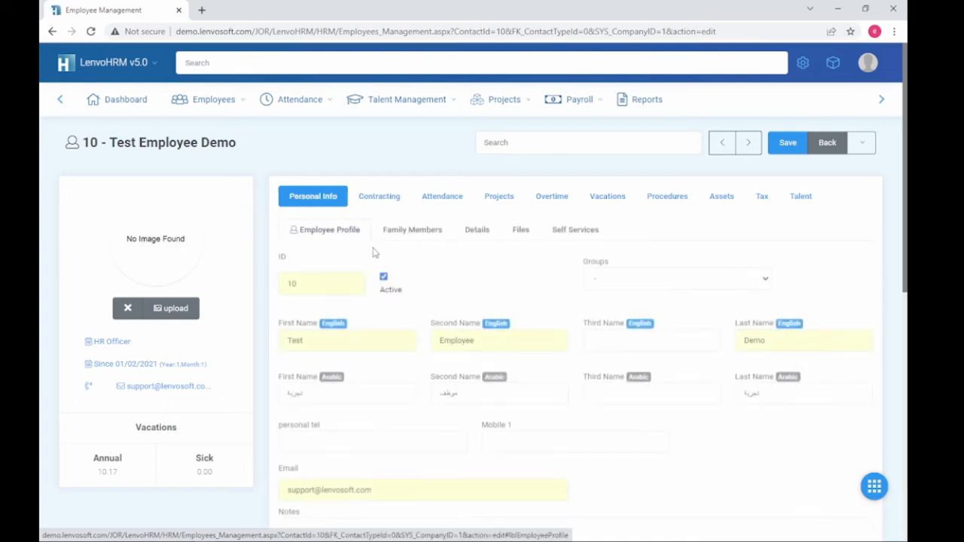
pyautogui.click(403, 232)
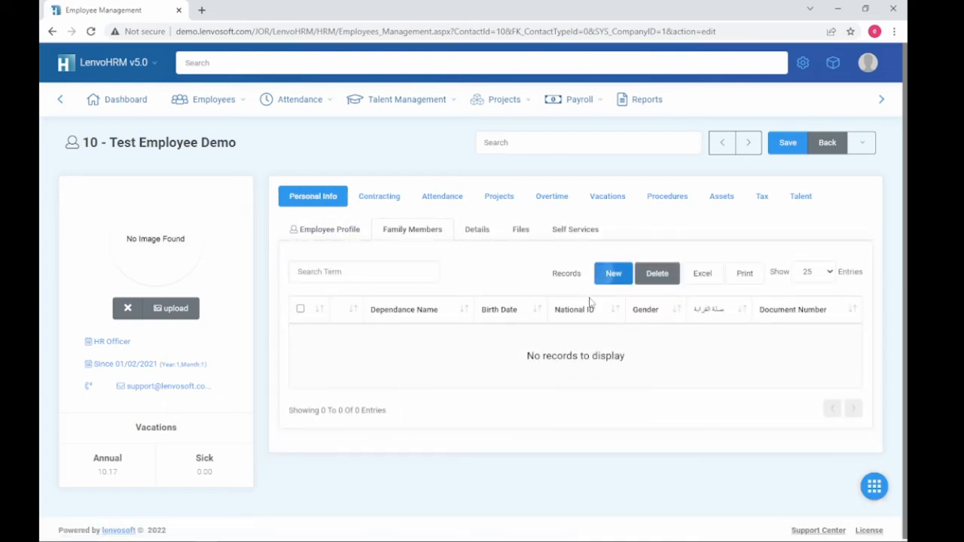
pyautogui.click(613, 273)
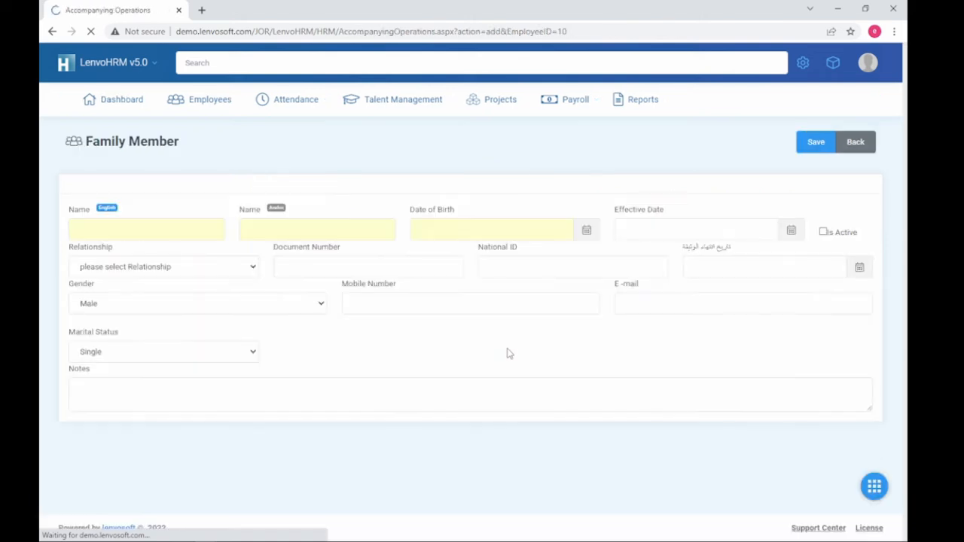
# Step: Enter the wife's English and Arabic names, birth date 01/01/1980 and effective date 01/02/2022
pyautogui.click(202, 234)
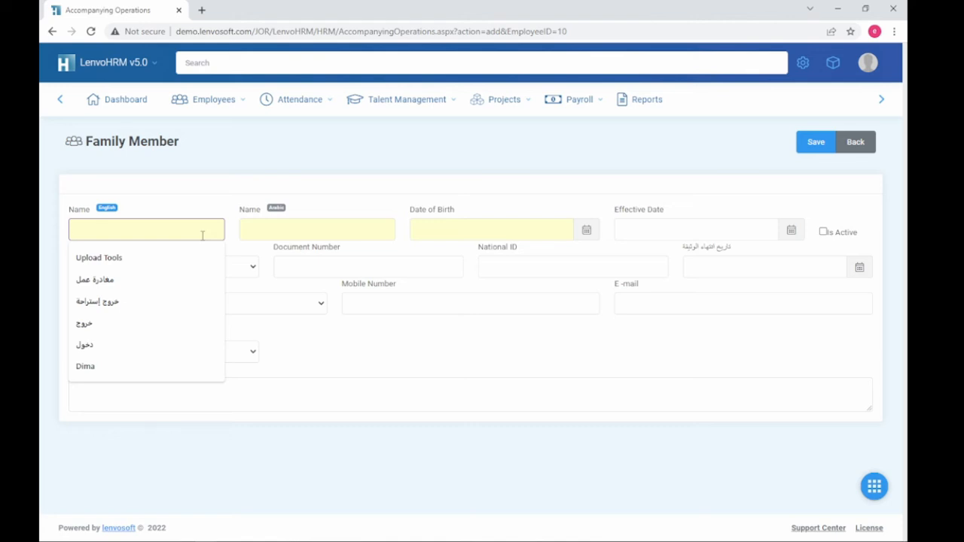
pyautogui.write('Mary')
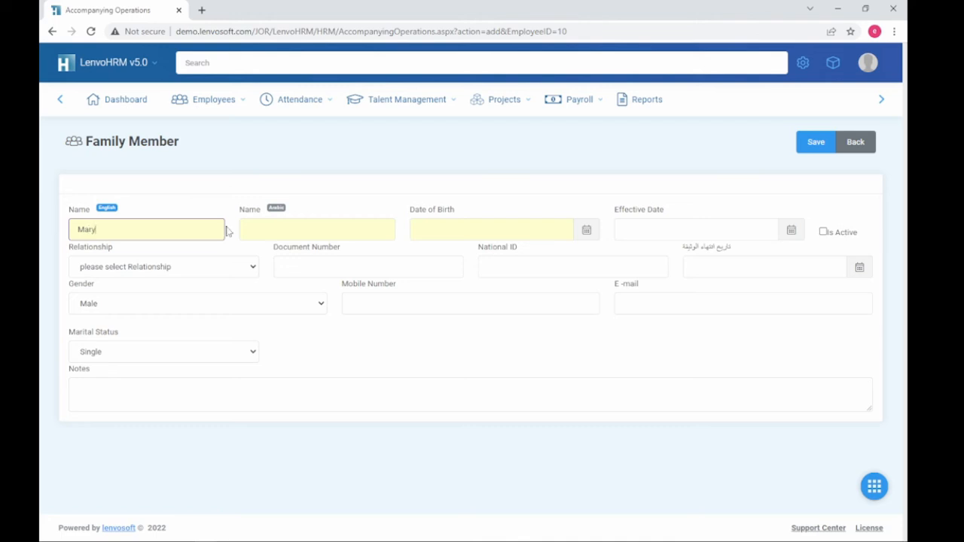
pyautogui.click(309, 231)
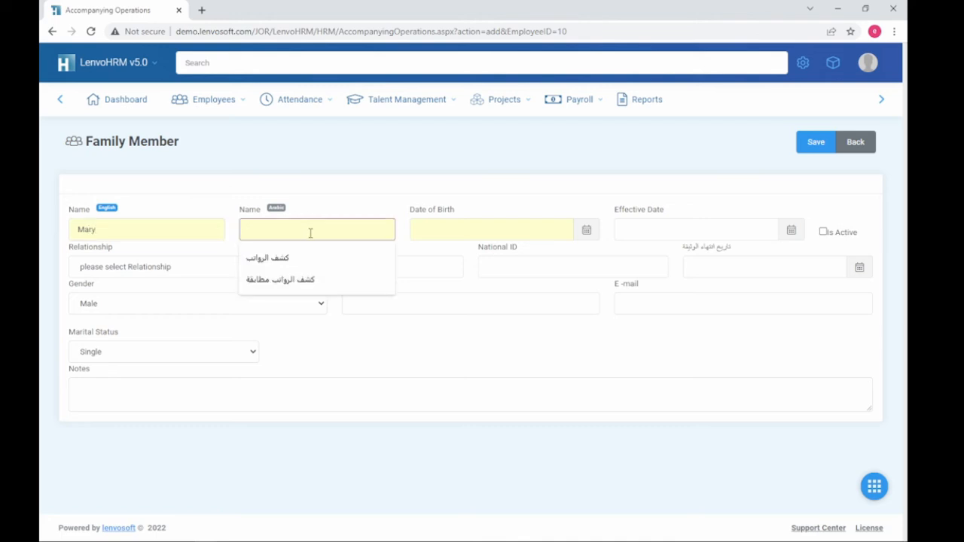
pyautogui.write('ماري')
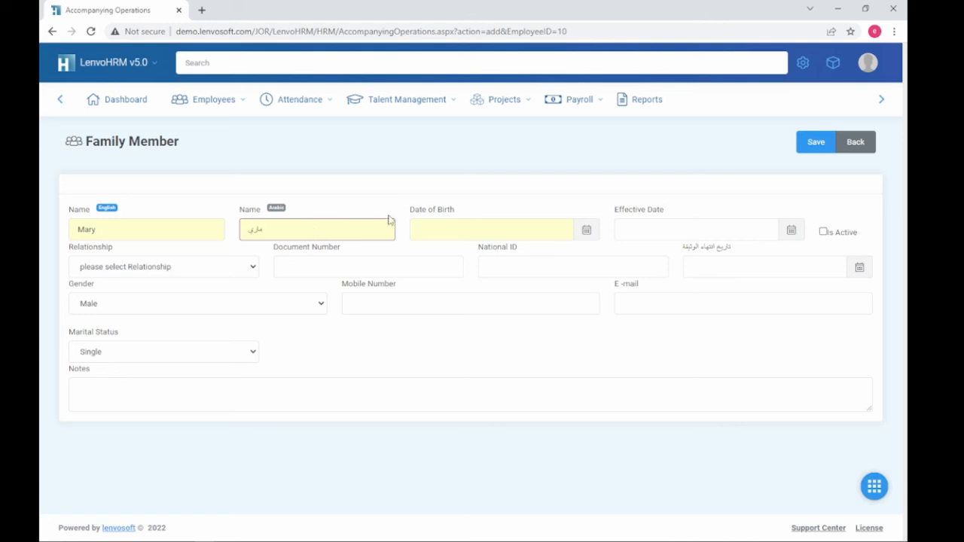
pyautogui.click(453, 232)
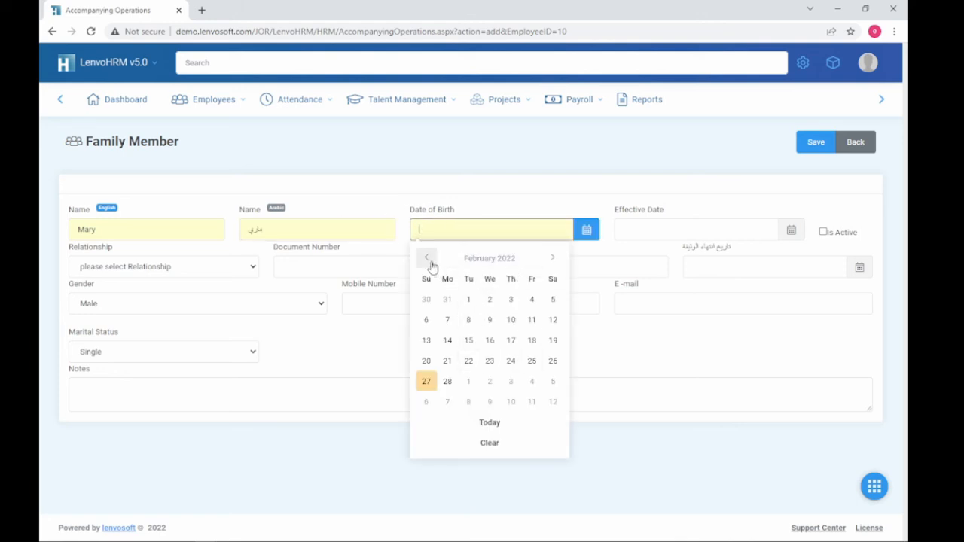
pyautogui.write('01')
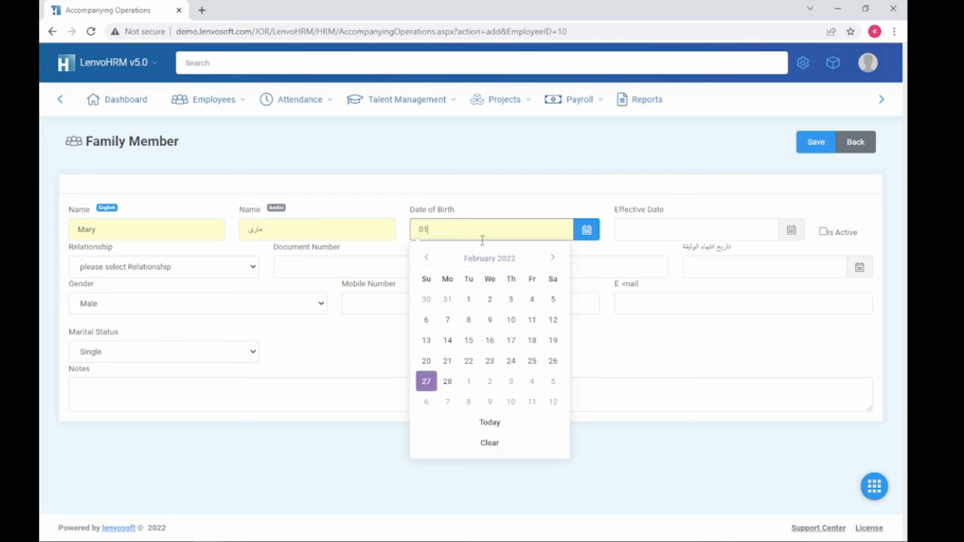
pyautogui.write('/01/1980')
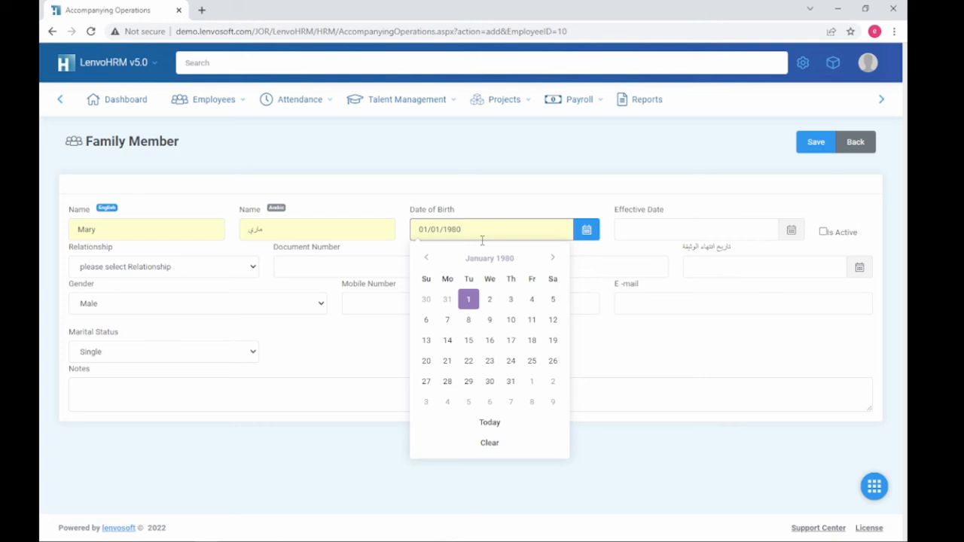
pyautogui.click(644, 230)
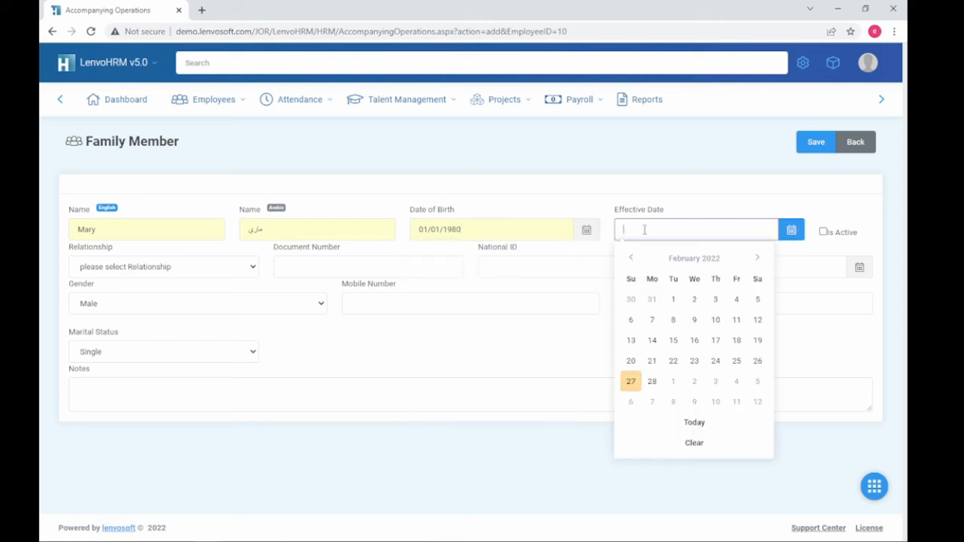
pyautogui.doubleClick(445, 230)
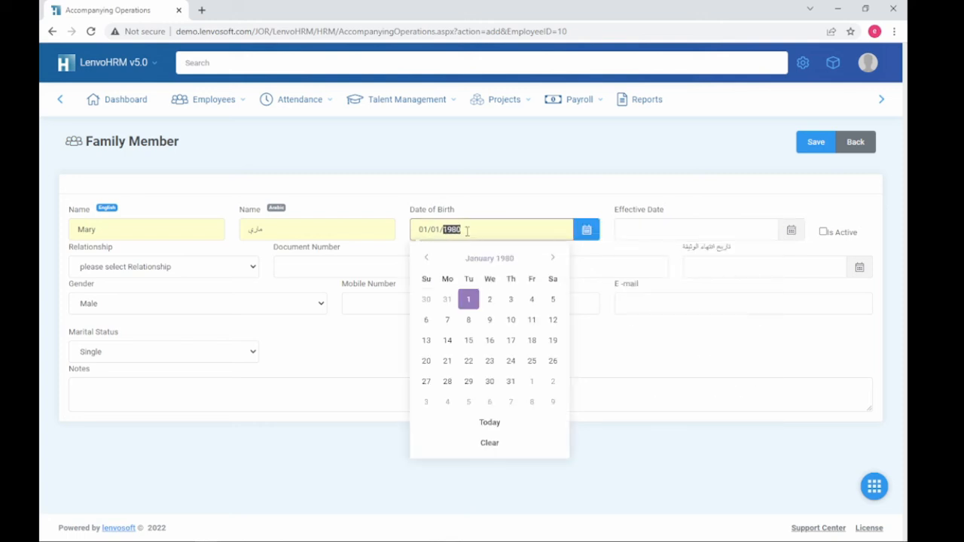
pyautogui.click(472, 231)
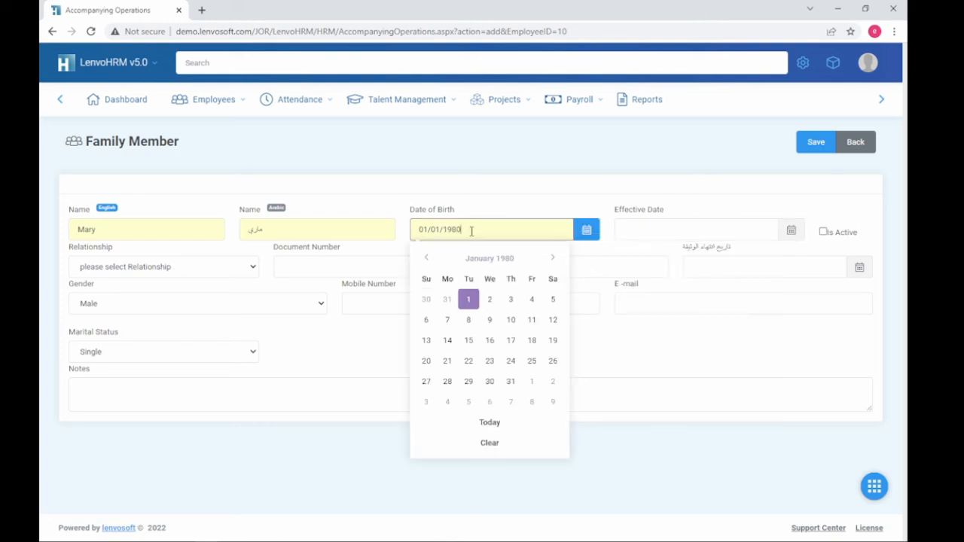
pyautogui.click(665, 226)
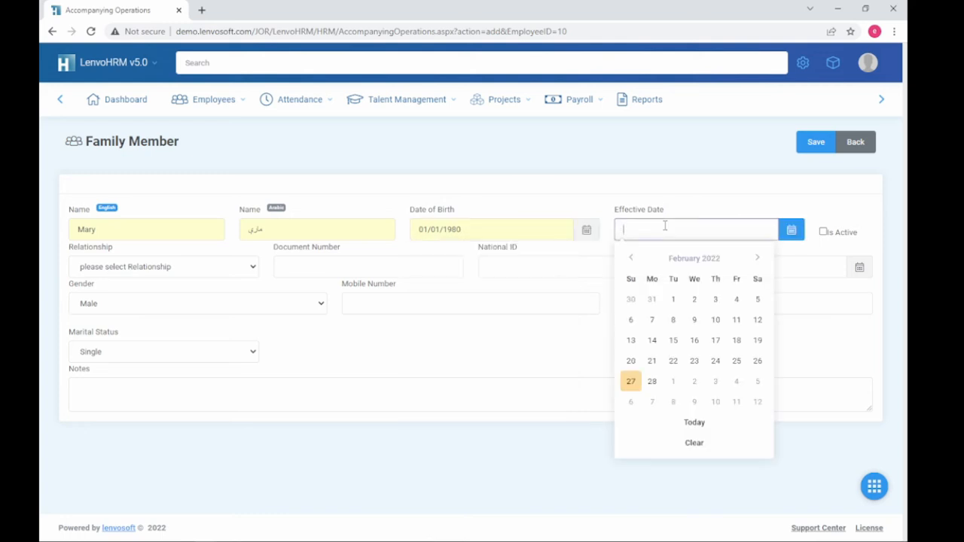
pyautogui.write('01/02')
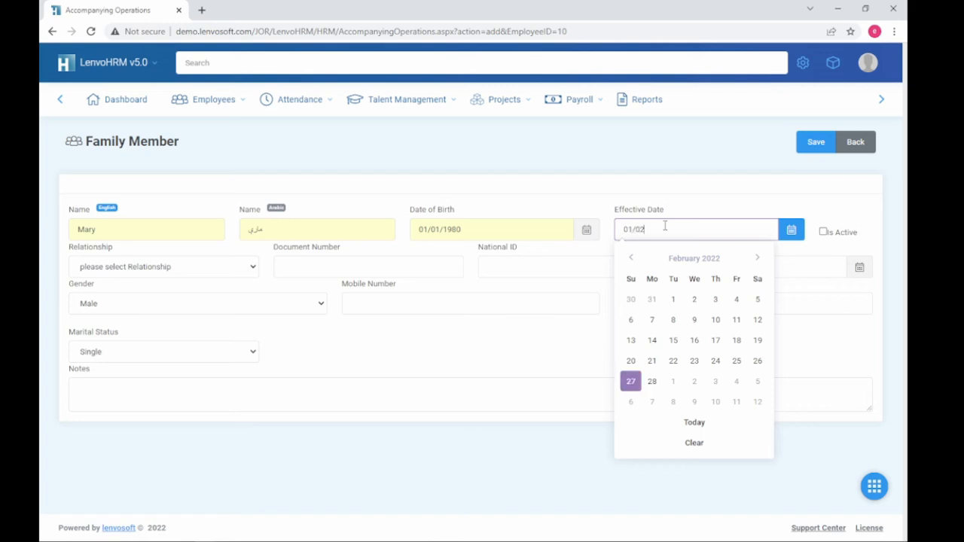
pyautogui.write('/202')
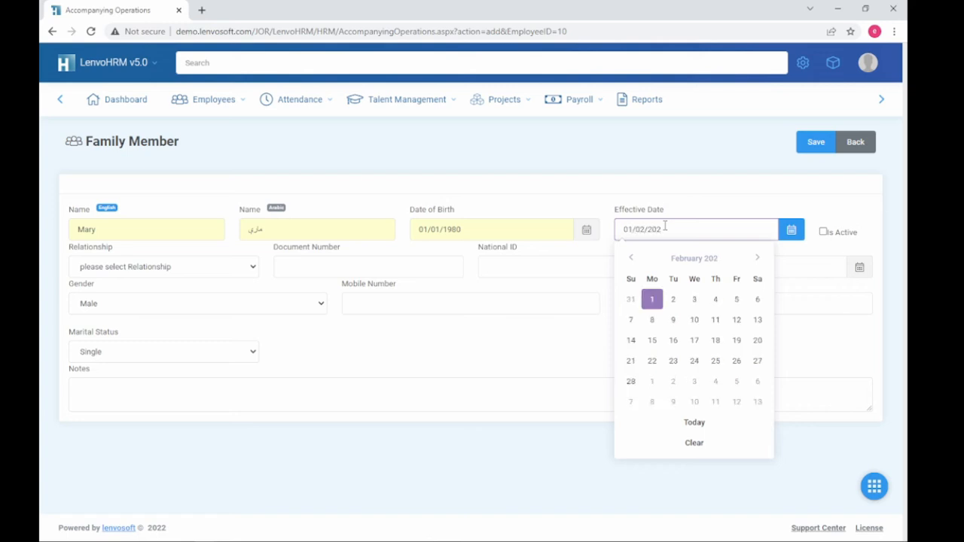
pyautogui.write('2')
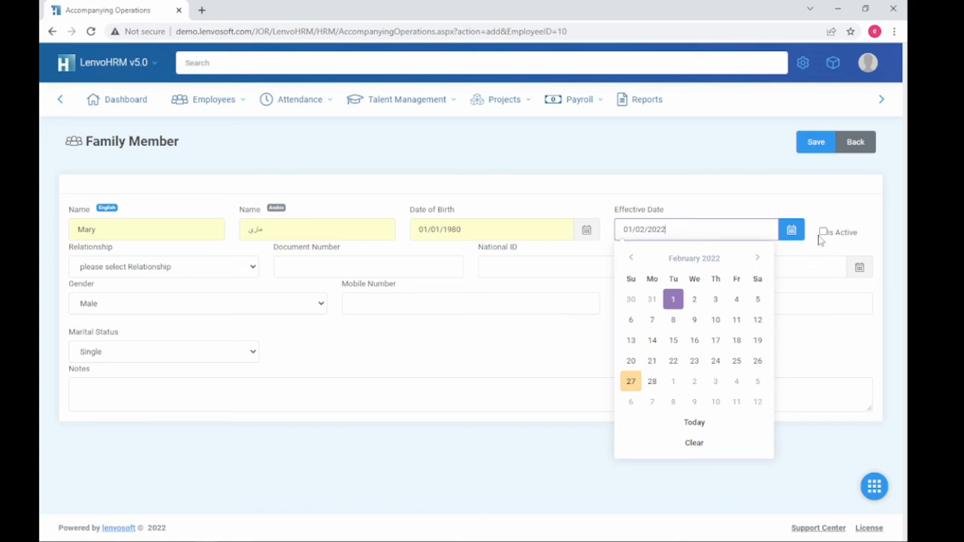
# Step: Mark her active, set relationship to Spouse, and fill in the document number and national ID
pyautogui.click(824, 232)
pyautogui.click(179, 273)
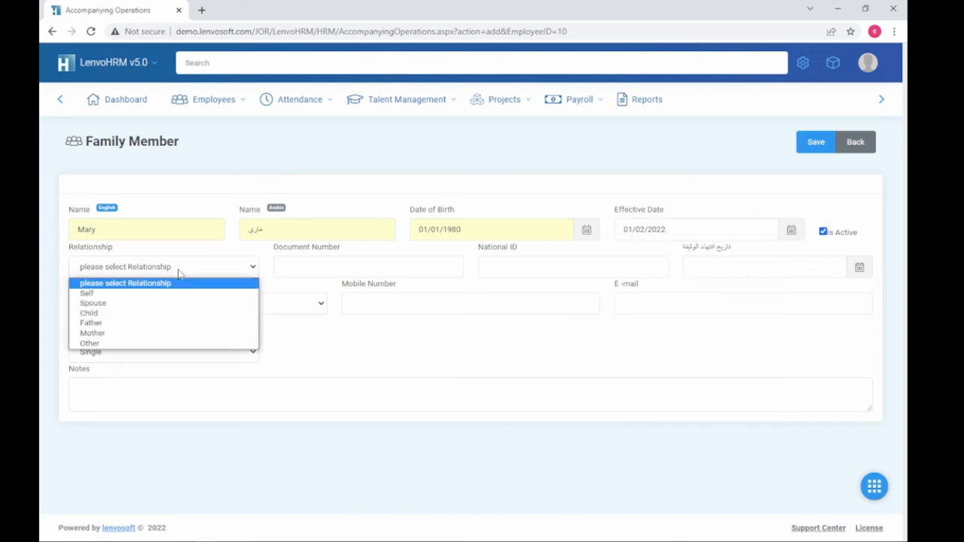
pyautogui.click(173, 304)
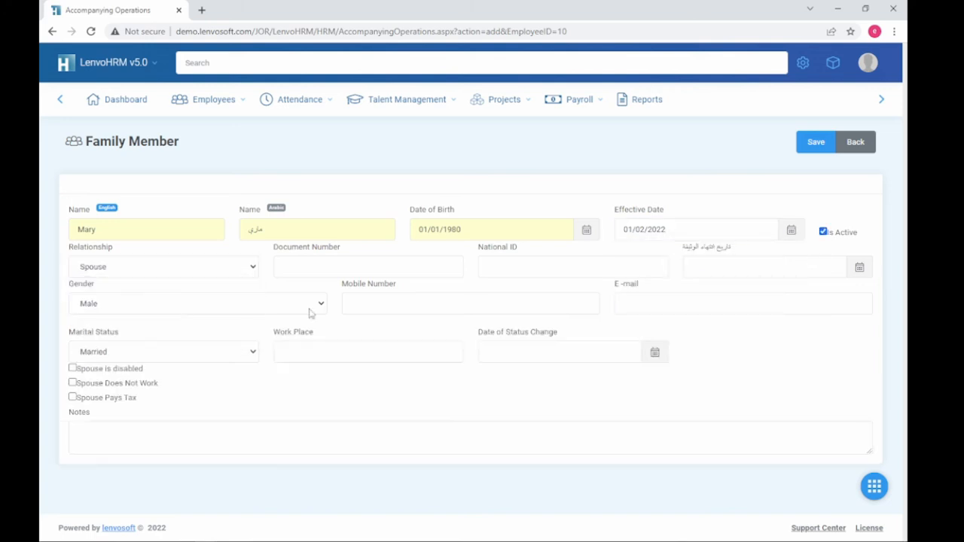
pyautogui.click(360, 269)
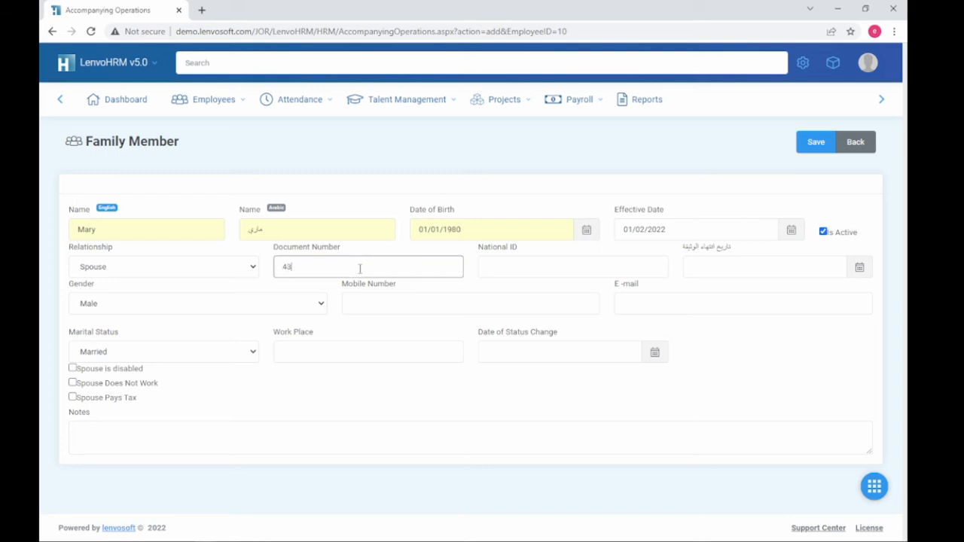
pyautogui.click(564, 268)
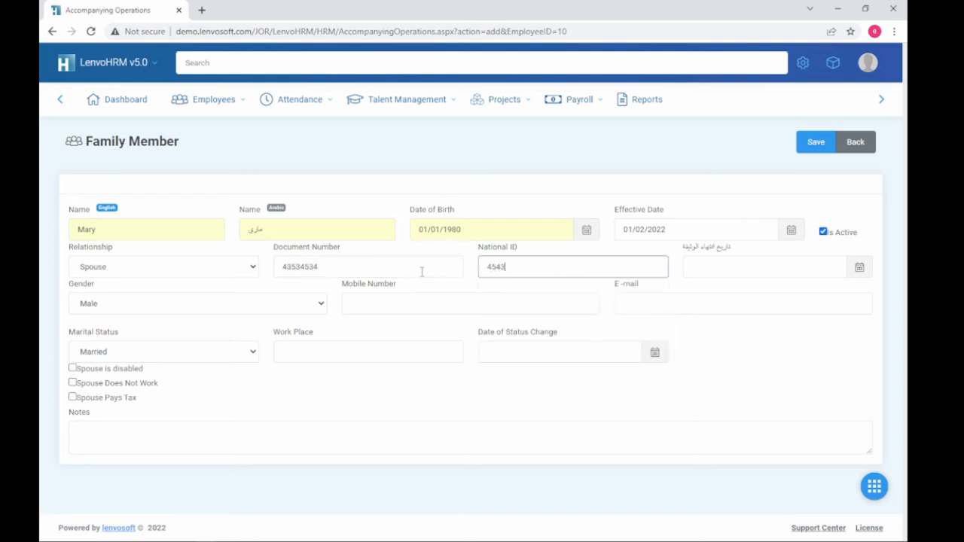
pyautogui.hotkey('shift', 'Tab')
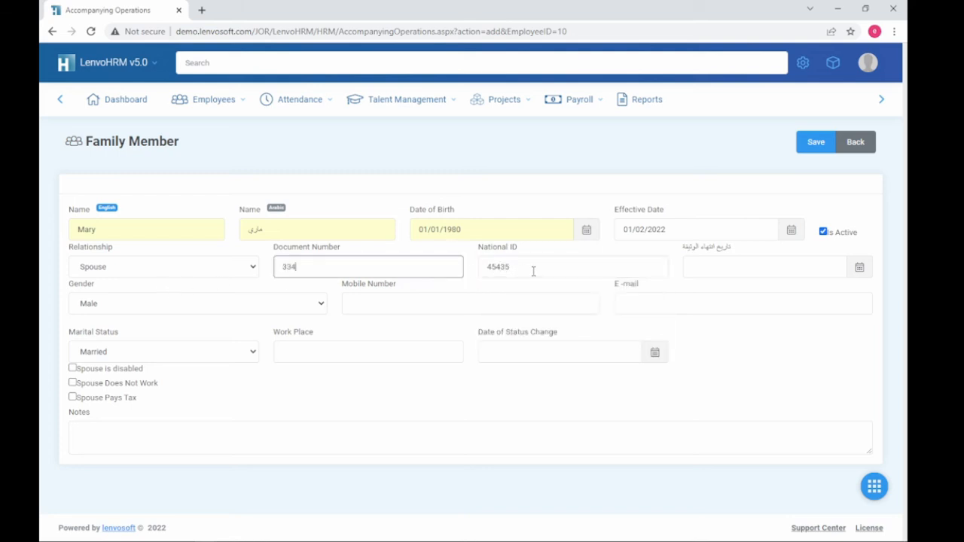
pyautogui.click(532, 269)
pyautogui.write('43545')
# Step: Set the document expiry date and gender Female, then save the family member
pyautogui.click(741, 265)
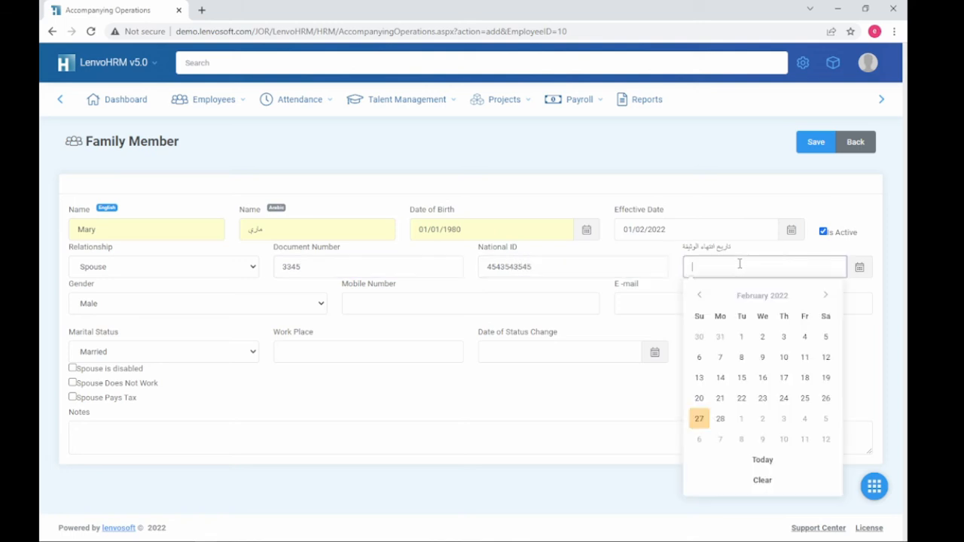
pyautogui.click(721, 420)
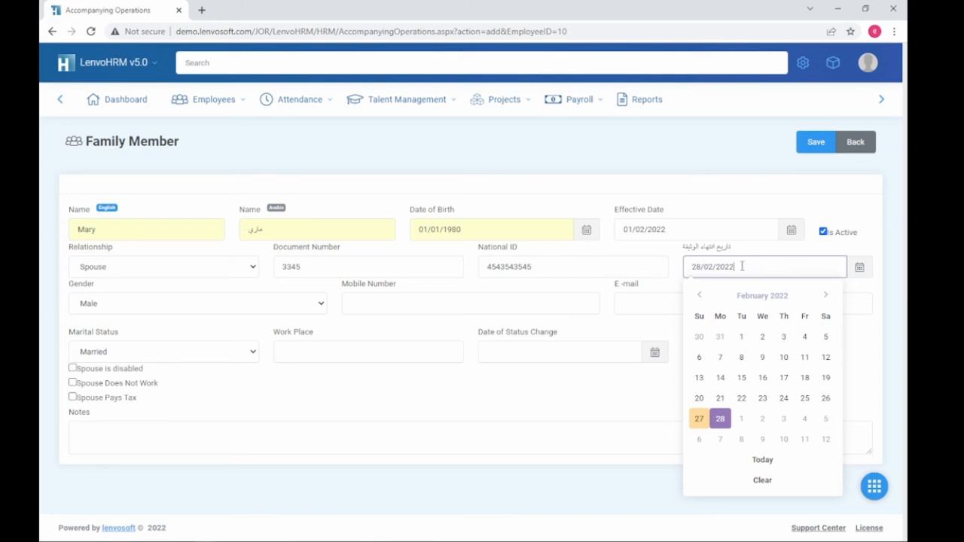
pyautogui.press('BackSpace')
pyautogui.write('3')
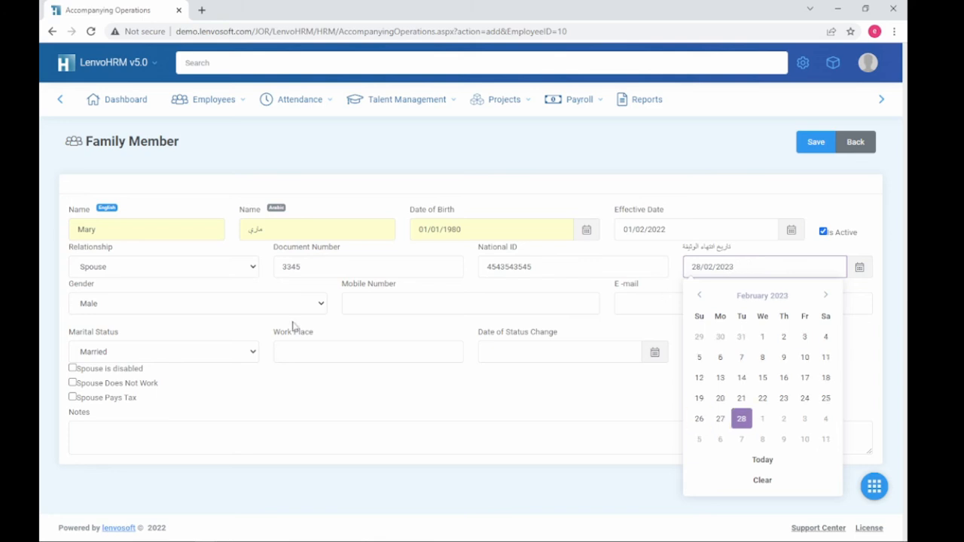
pyautogui.click(256, 310)
pyautogui.click(248, 330)
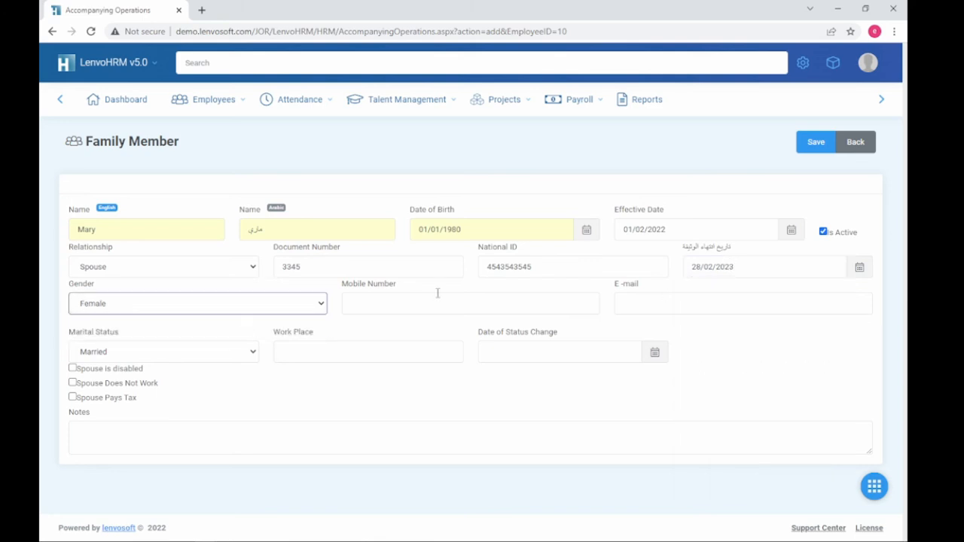
pyautogui.click(430, 299)
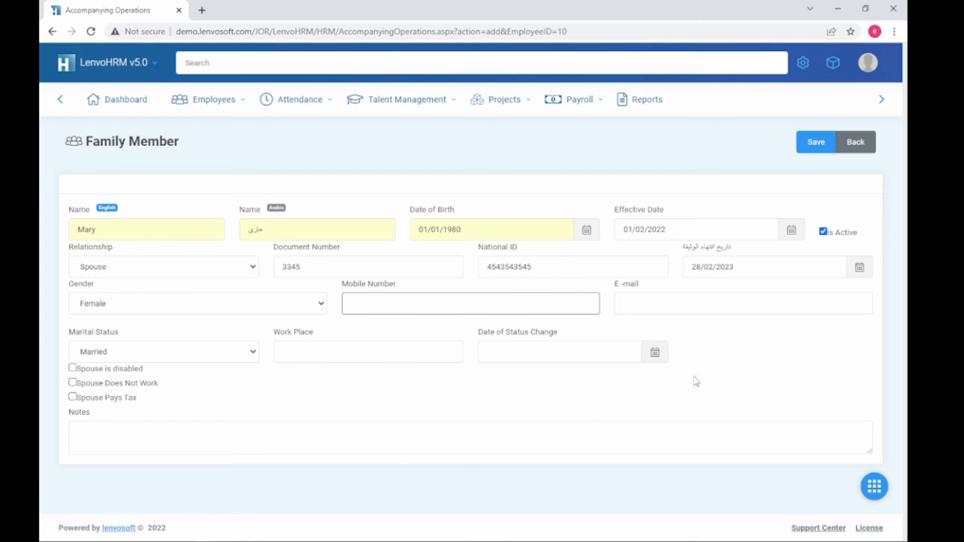
pyautogui.click(803, 148)
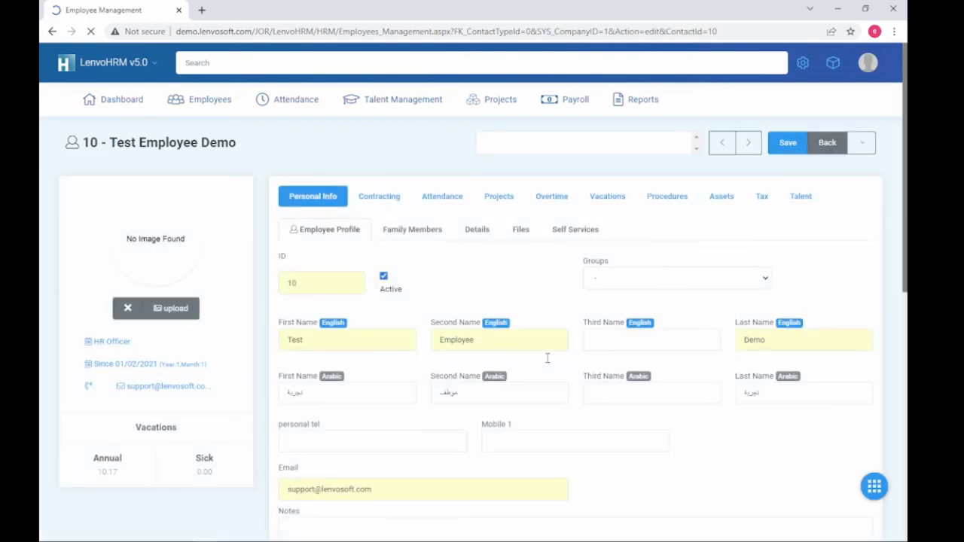
# Step: Start a new health insurance enrolment, choose the new spouse as dependant, and set operation date 01/02/2022
pyautogui.click(402, 236)
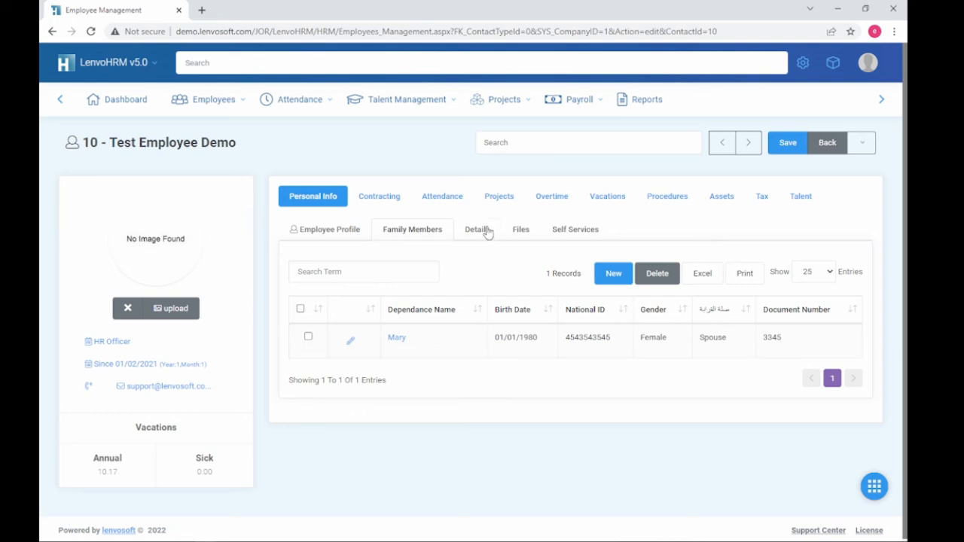
pyautogui.click(395, 197)
pyautogui.click(429, 233)
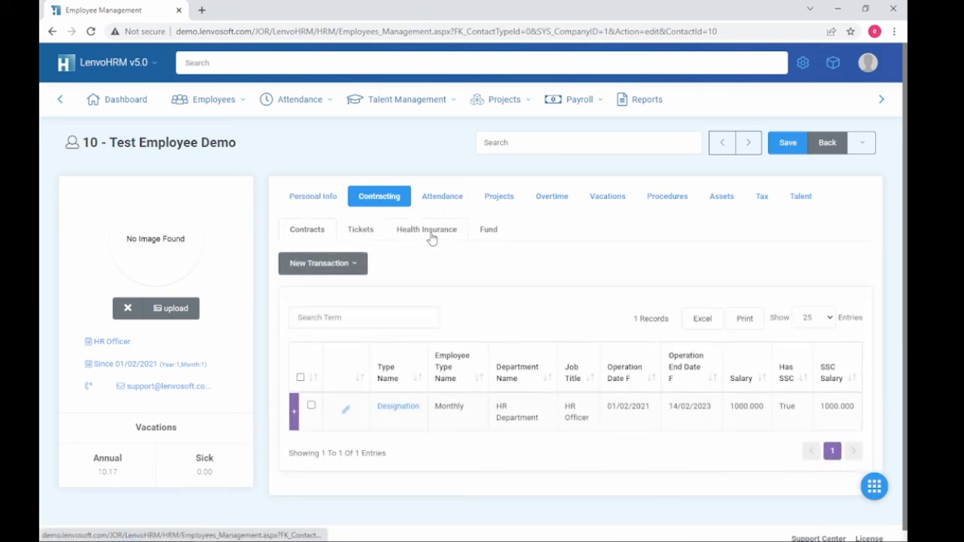
pyautogui.click(612, 297)
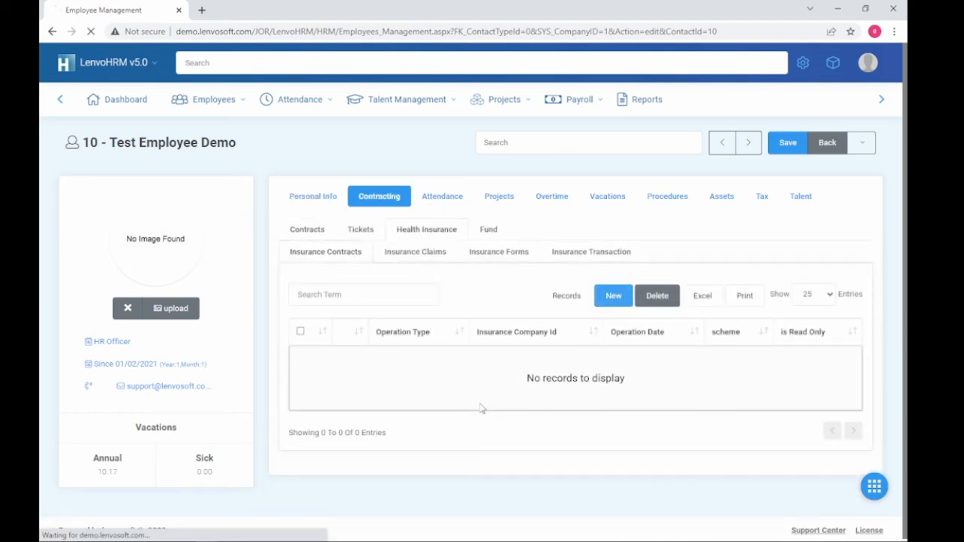
pyautogui.click(377, 406)
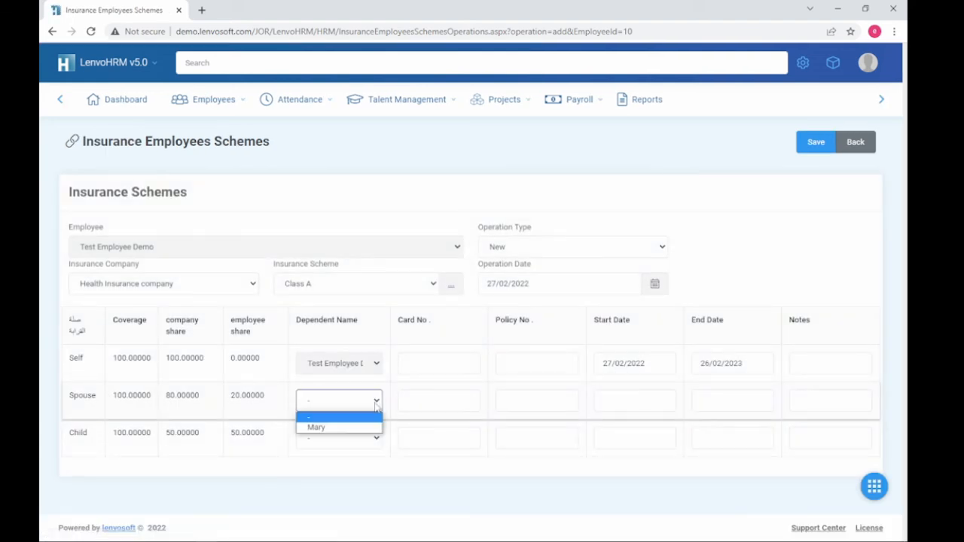
pyautogui.click(368, 428)
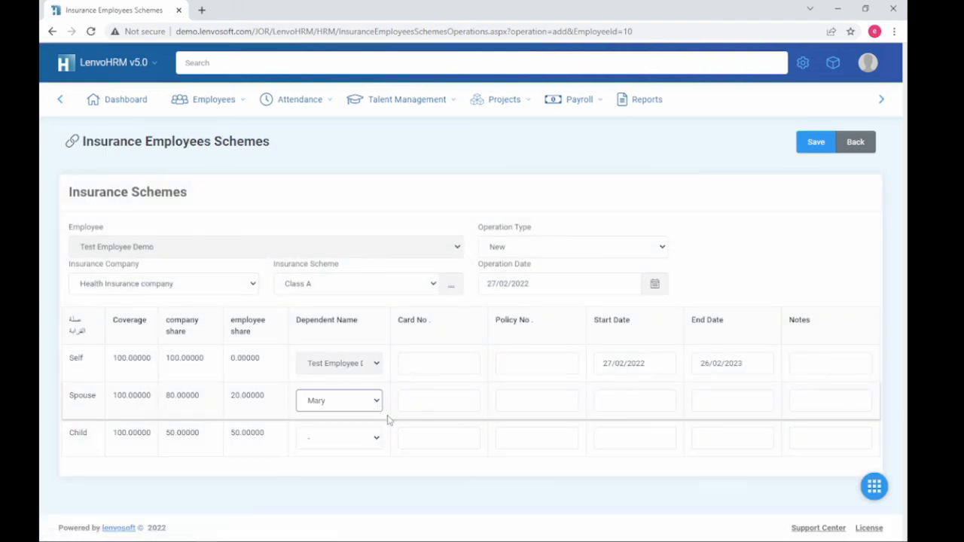
pyautogui.click(448, 395)
pyautogui.click(528, 402)
pyautogui.moveTo(666, 365); pyautogui.dragTo(573, 363)
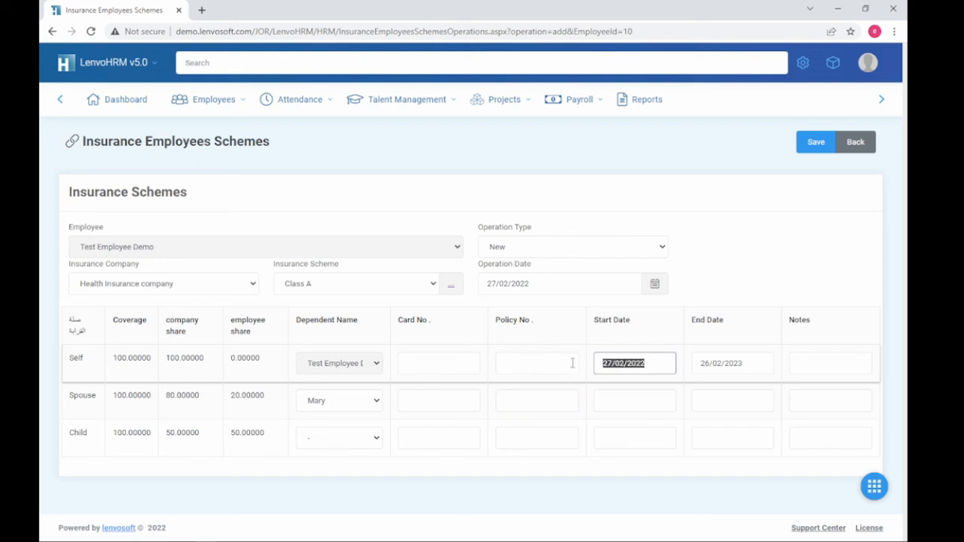
pyautogui.click(526, 284)
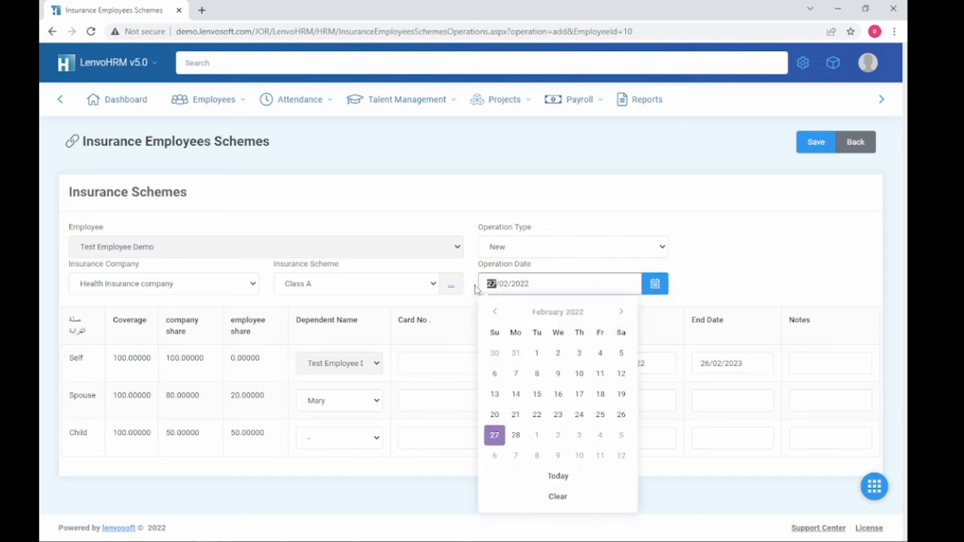
pyautogui.doubleClick(491, 283)
pyautogui.write('01')
pyautogui.click(751, 280)
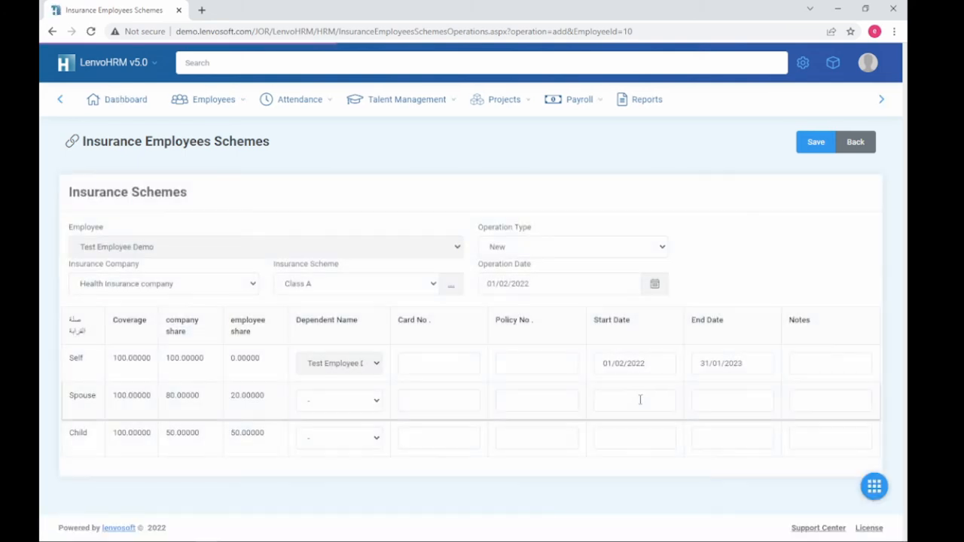
# Step: Copy the Self dates 01/02/2022–31/01/2023 into the spouse row and save the enrolment
pyautogui.click(639, 400)
pyautogui.moveTo(654, 362); pyautogui.dragTo(543, 370)
pyautogui.hotkey('ctrl', 'c')
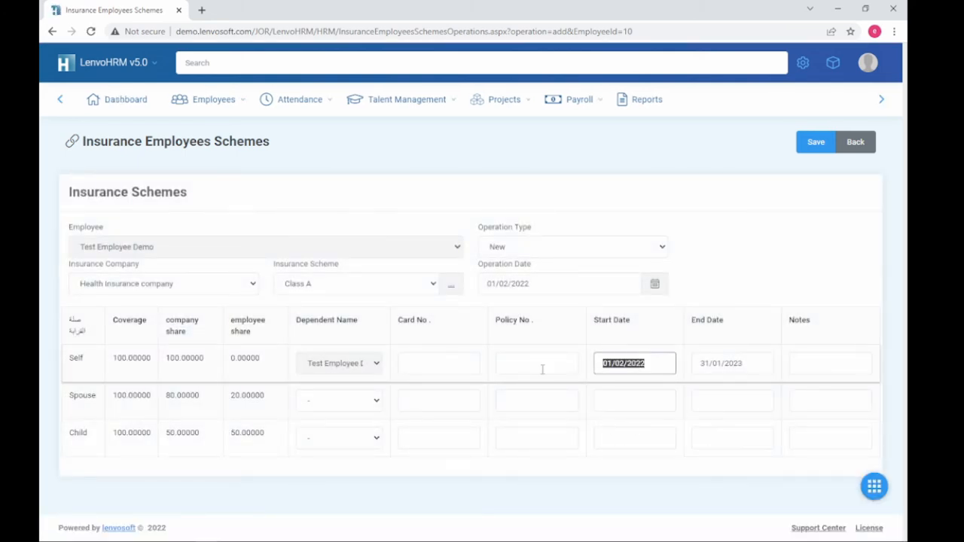
pyautogui.click(646, 400)
pyautogui.hotkey('ctrl', 'v')
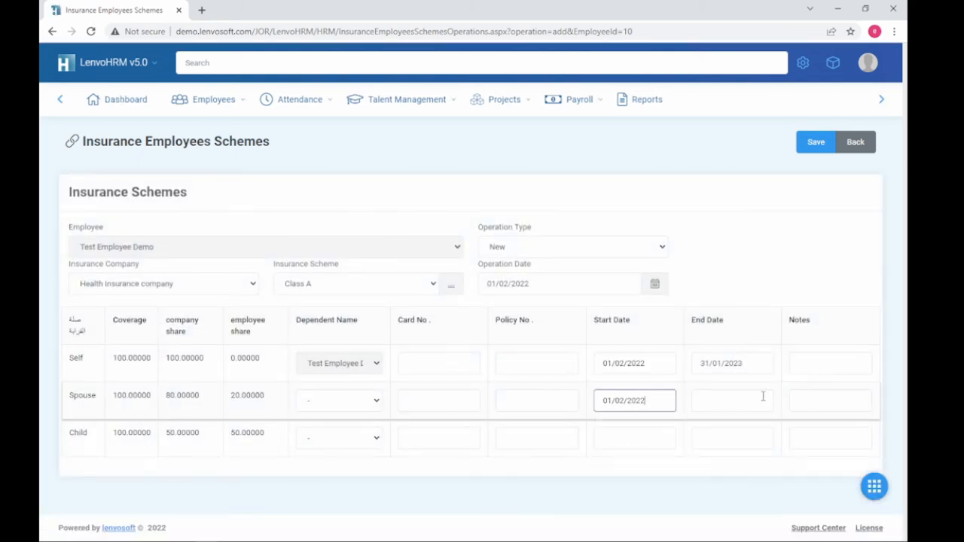
pyautogui.click(759, 400)
pyautogui.moveTo(761, 366); pyautogui.dragTo(699, 368)
pyautogui.hotkey('ctrl', 'c')
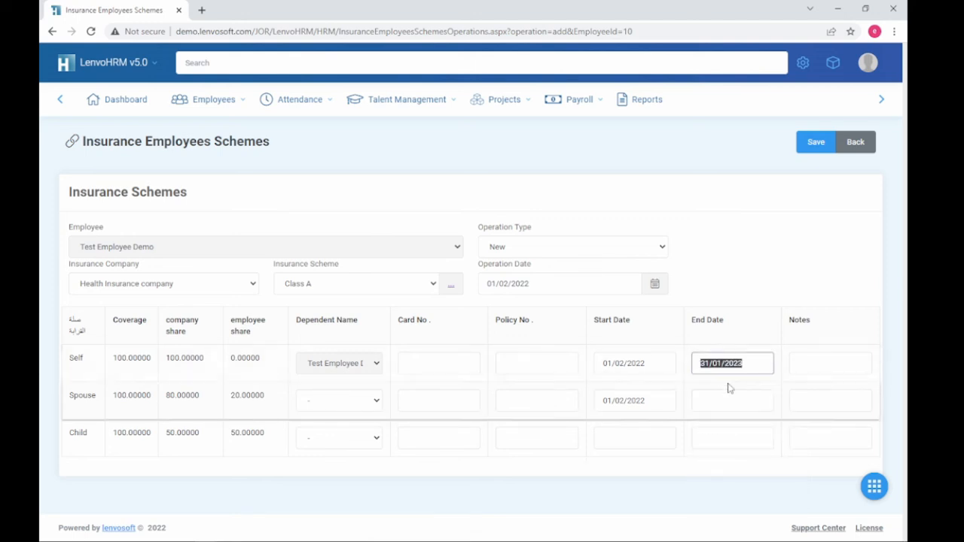
pyautogui.click(731, 400)
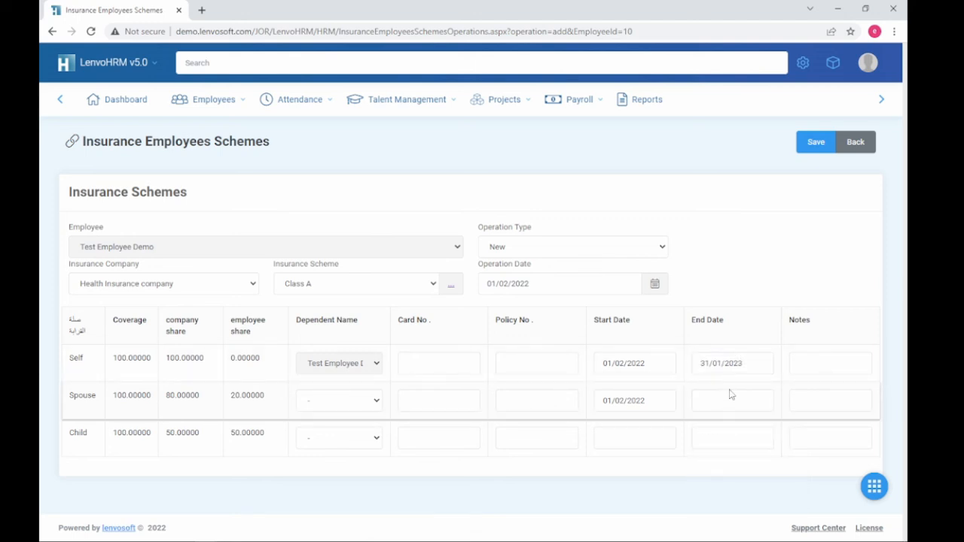
pyautogui.hotkey('ctrl', 'v')
pyautogui.click(814, 147)
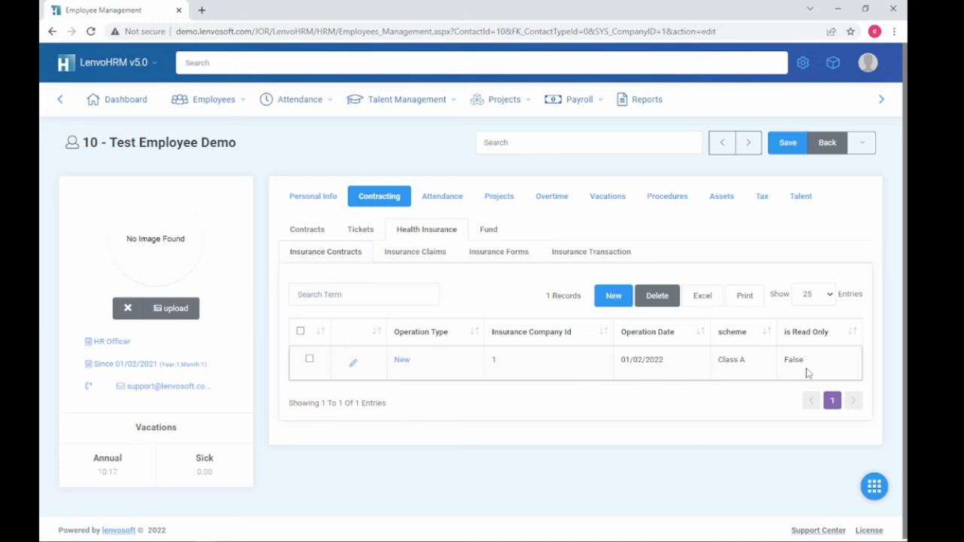
# Step: Run Payroll Calculation for the test employee for 02/2022 and open the salary slip
pyautogui.moveTo(846, 360); pyautogui.dragTo(353, 362)
pyautogui.click(469, 389)
pyautogui.moveTo(577, 106)
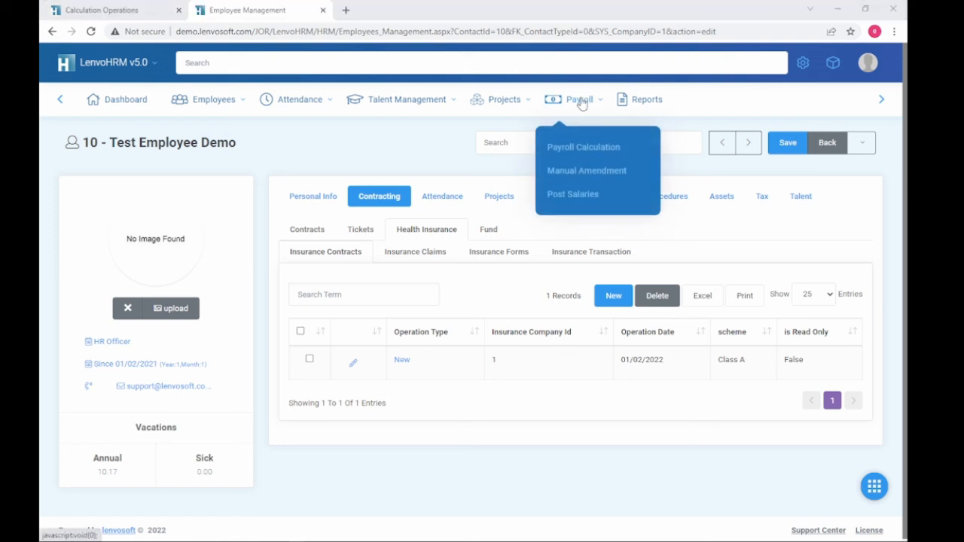
pyautogui.click(585, 147)
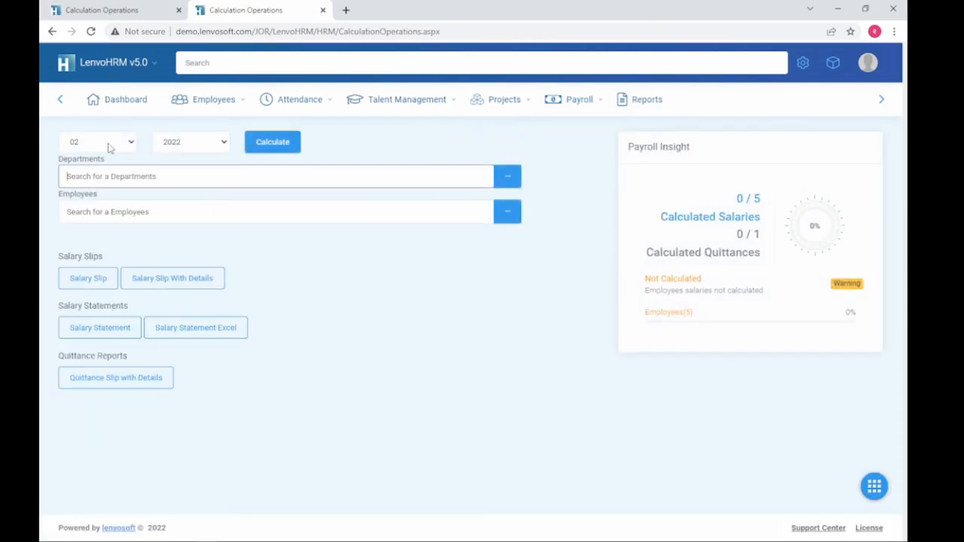
pyautogui.click(144, 212)
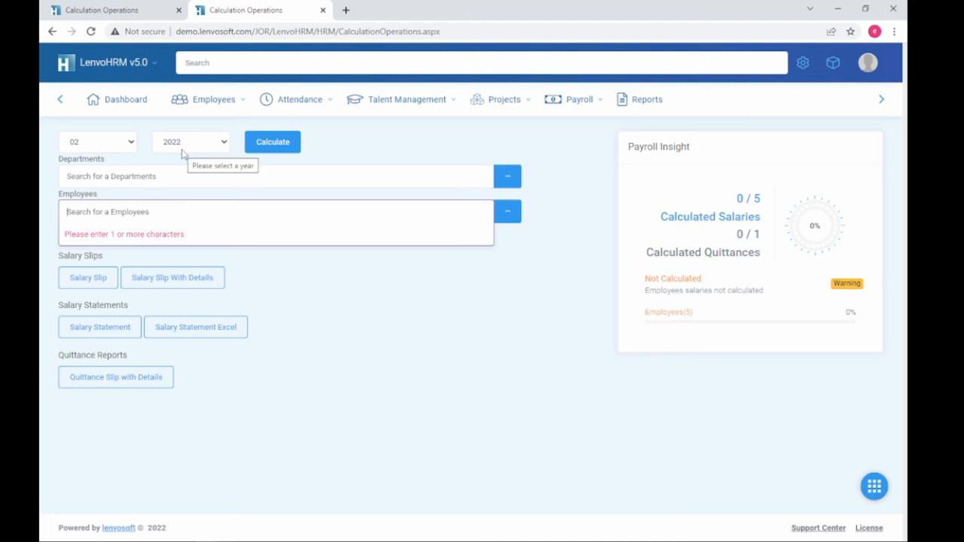
pyautogui.write('10')
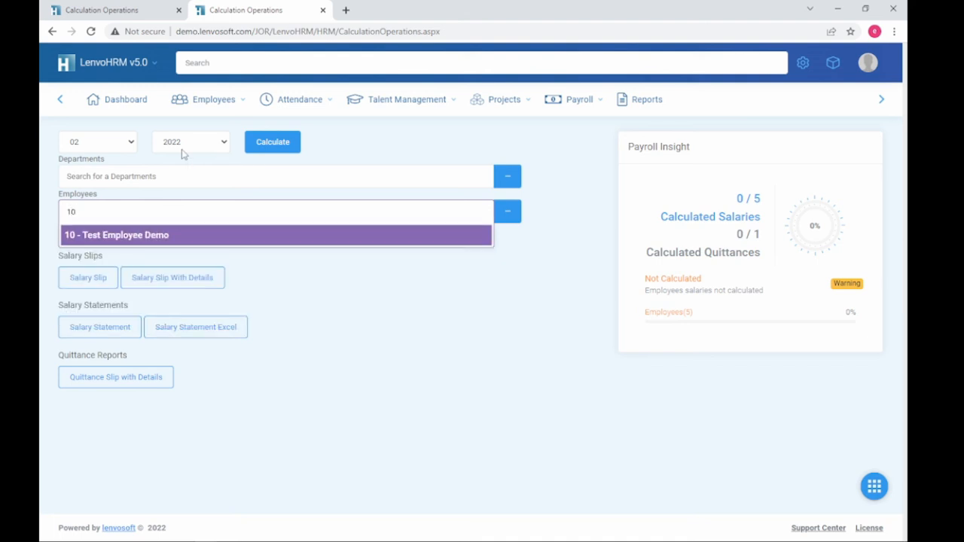
pyautogui.click(192, 239)
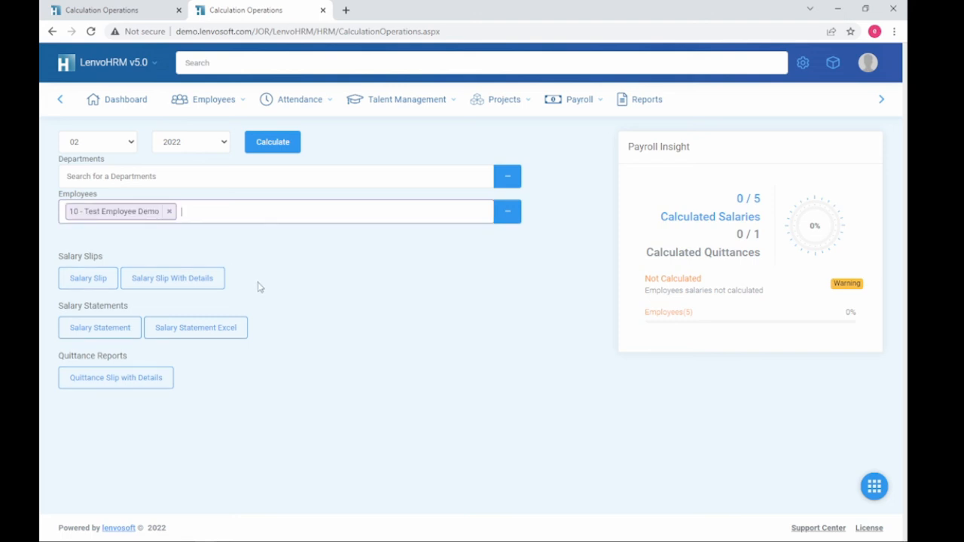
pyautogui.click(272, 143)
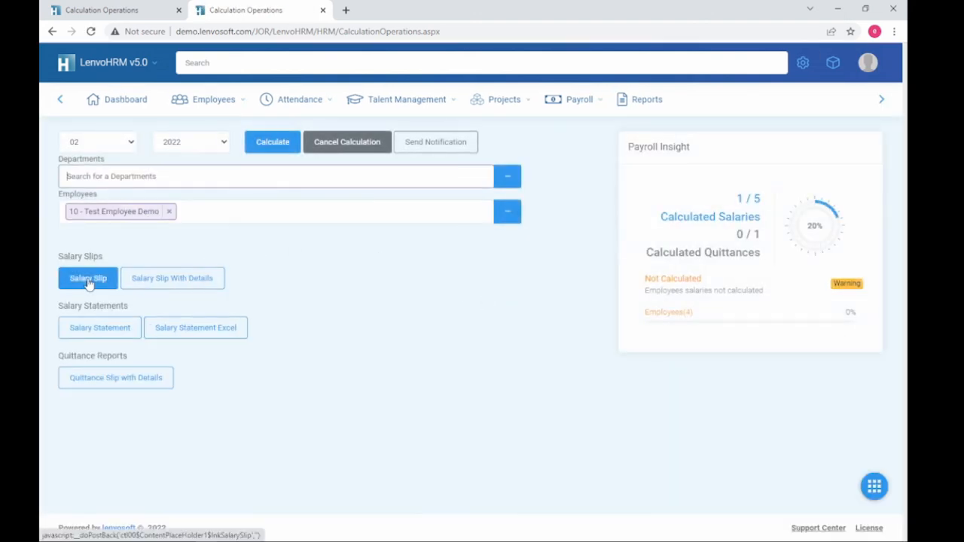
pyautogui.click(88, 280)
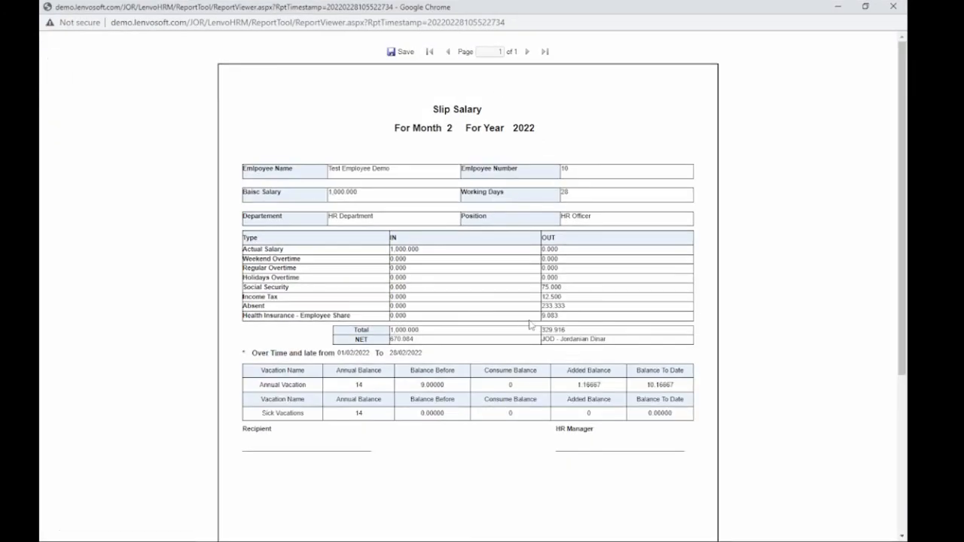
# Step: Highlight the Health Insurance - Employee Share row and its 9.083 deduction on the slip
pyautogui.moveTo(565, 318)
pyautogui.mouseDown()
pyautogui.moveTo(332, 326)
pyautogui.moveTo(246, 317)
pyautogui.mouseUp()
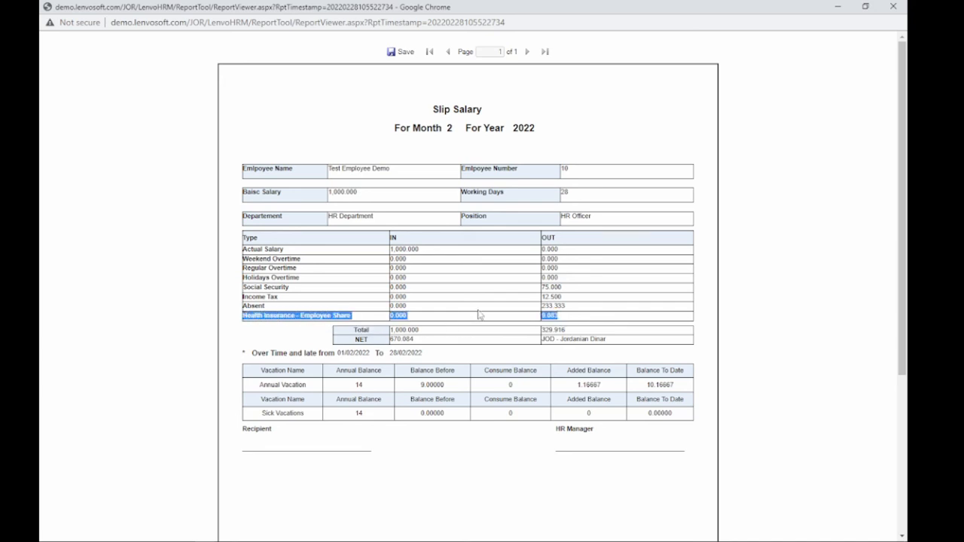
pyautogui.click(563, 320)
pyautogui.moveTo(565, 320); pyautogui.dragTo(543, 323)
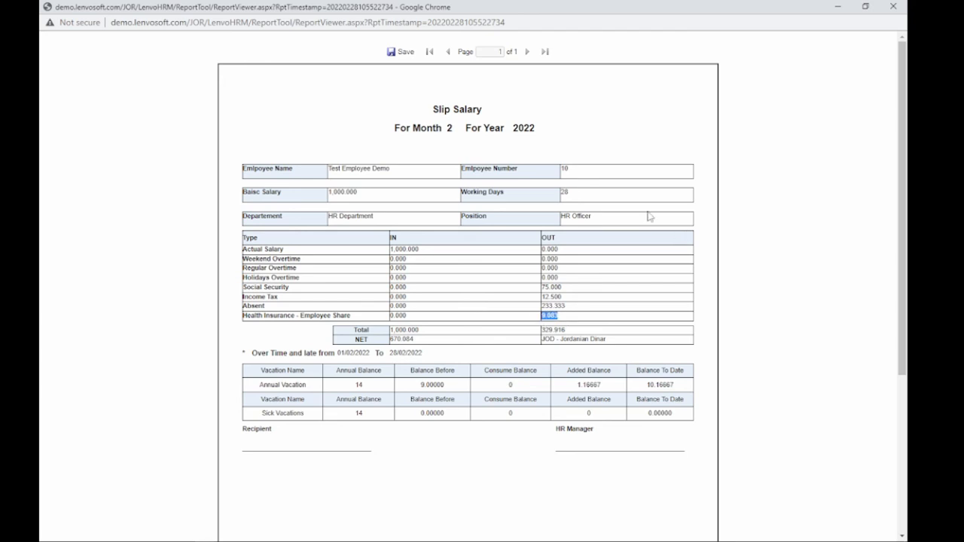
pyautogui.click(751, 240)
# Step: Launch Calculator with calc from the Run box and compute 545 ÷ 12
pyautogui.press('super+r')
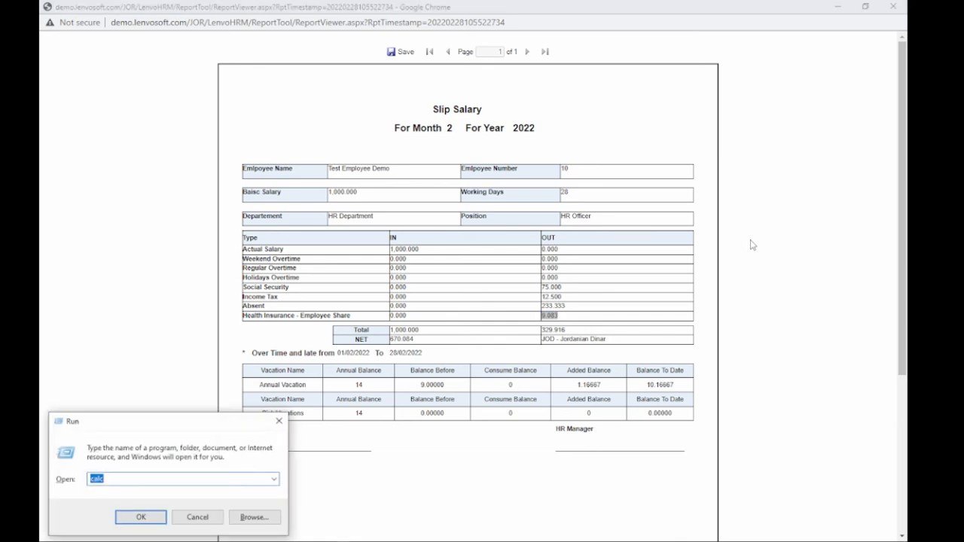
pyautogui.press('Return')
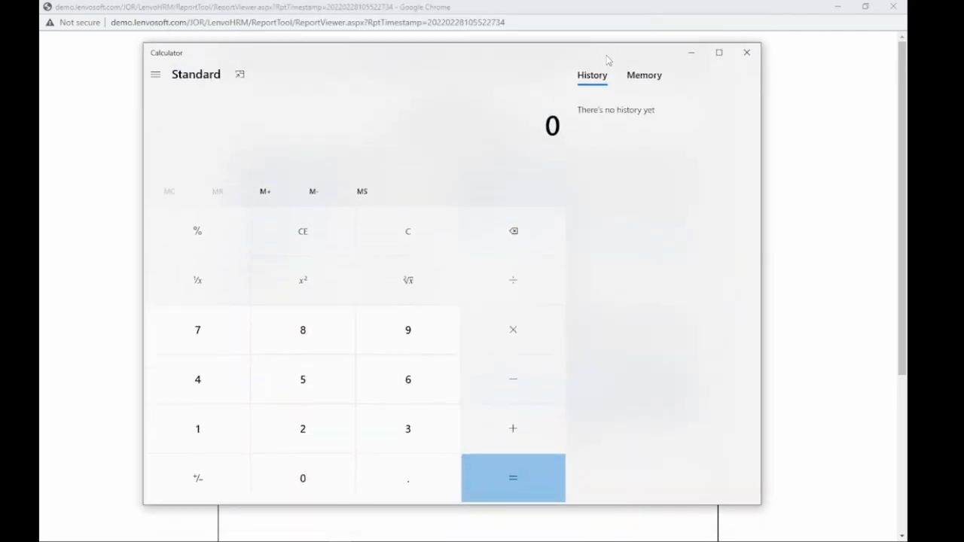
pyautogui.write('545')
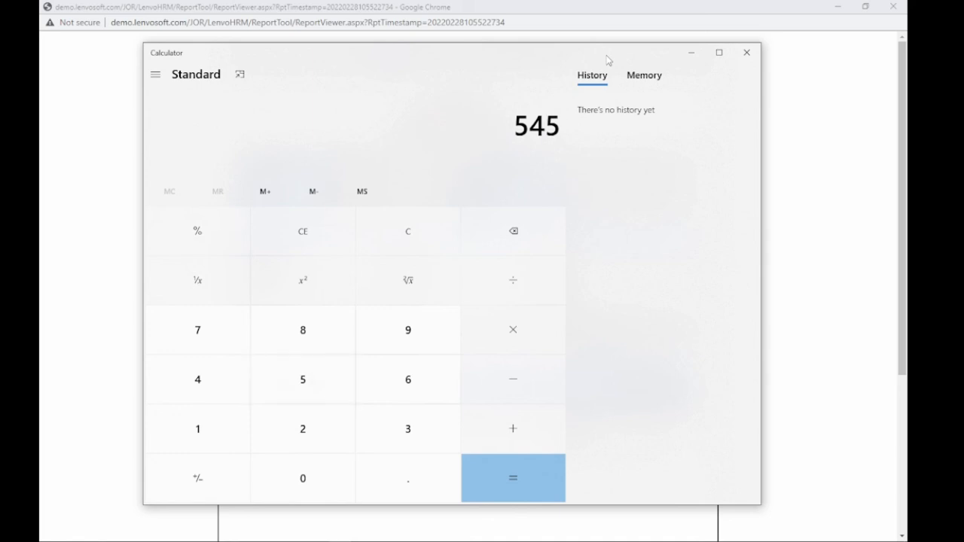
pyautogui.write(' ÷ 12')
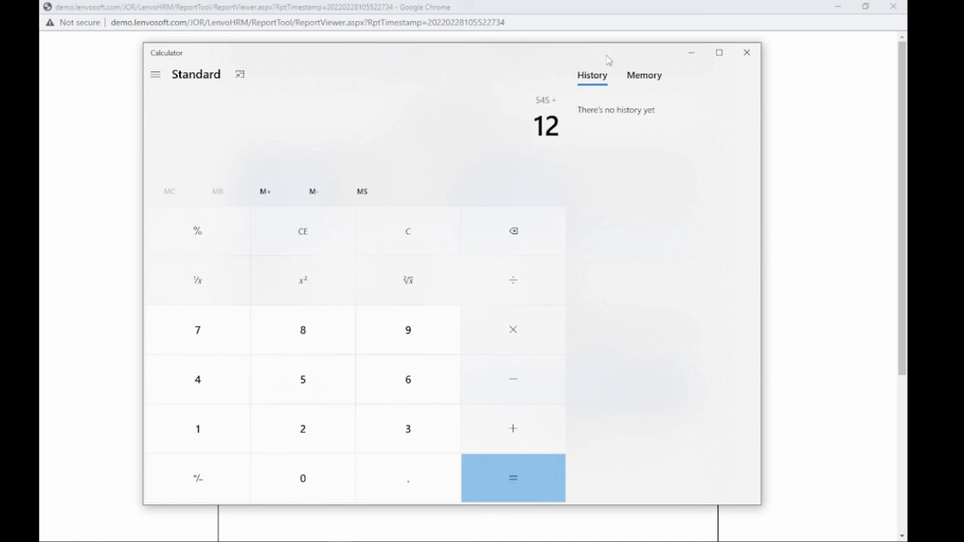
pyautogui.press('Return')
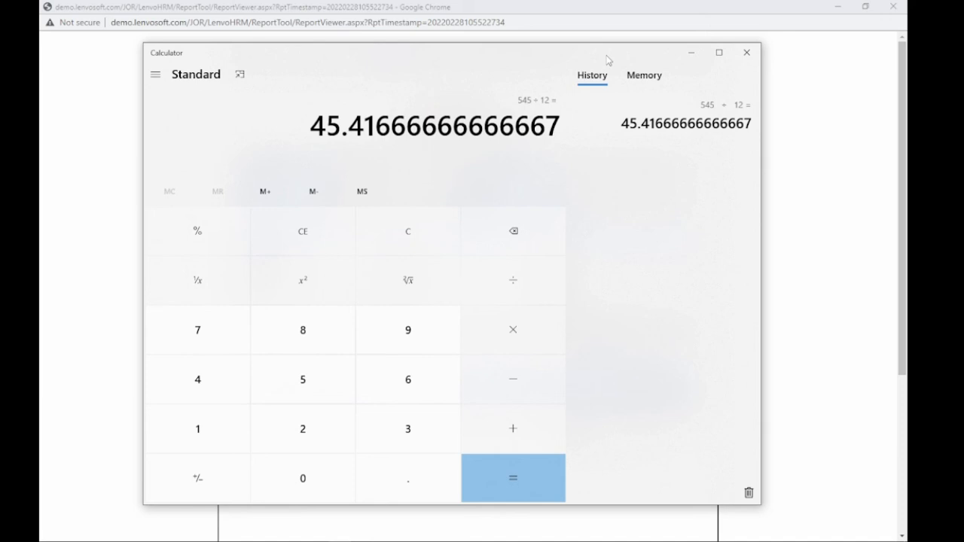
# Step: Multiply by 0.2 to get 9.0833, compare with the slip's 9.083, and close Calculator
pyautogui.write('*0.2')
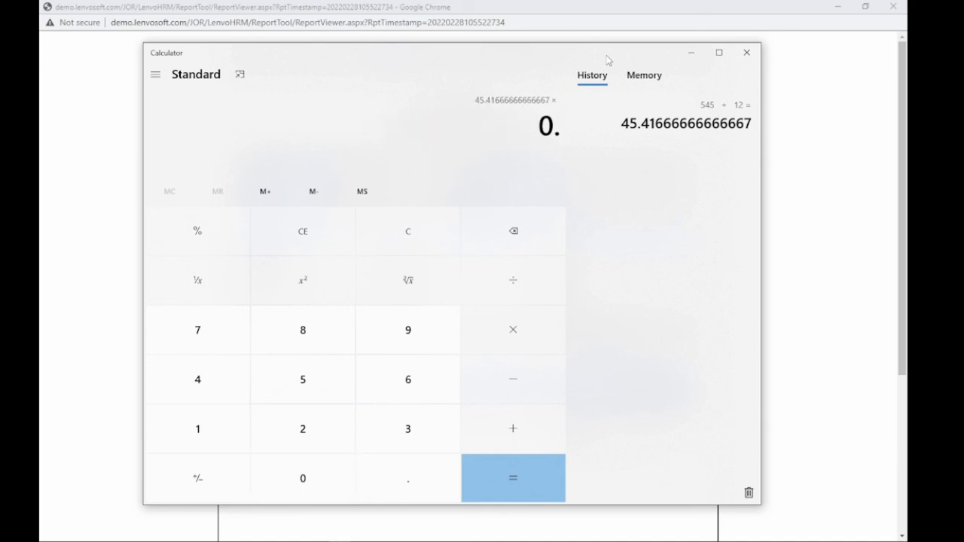
pyautogui.press('Return')
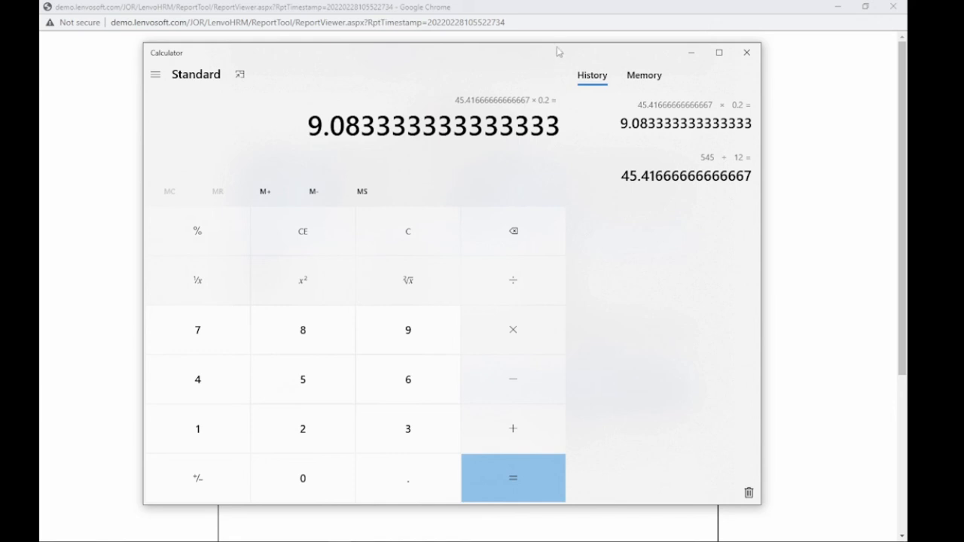
pyautogui.moveTo(558, 45); pyautogui.dragTo(671, 349)
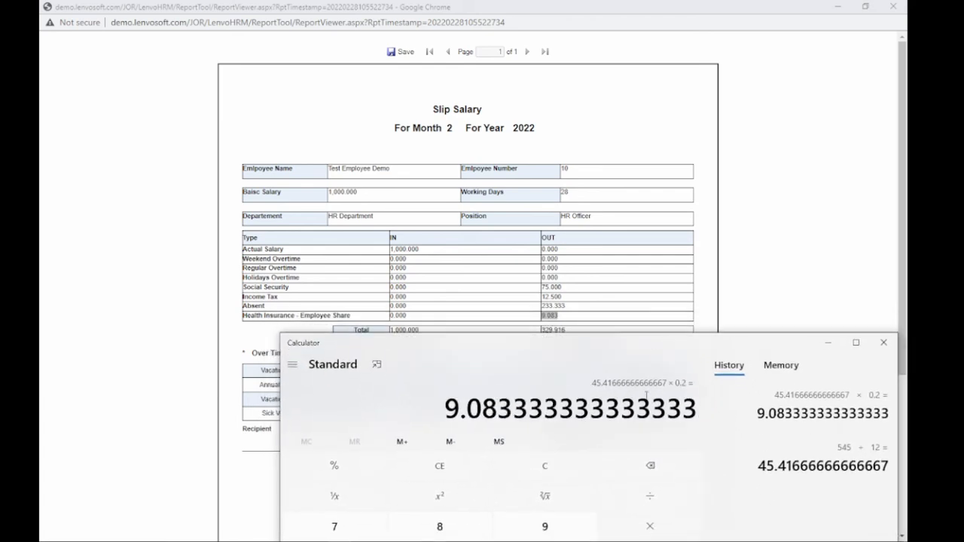
pyautogui.click(884, 342)
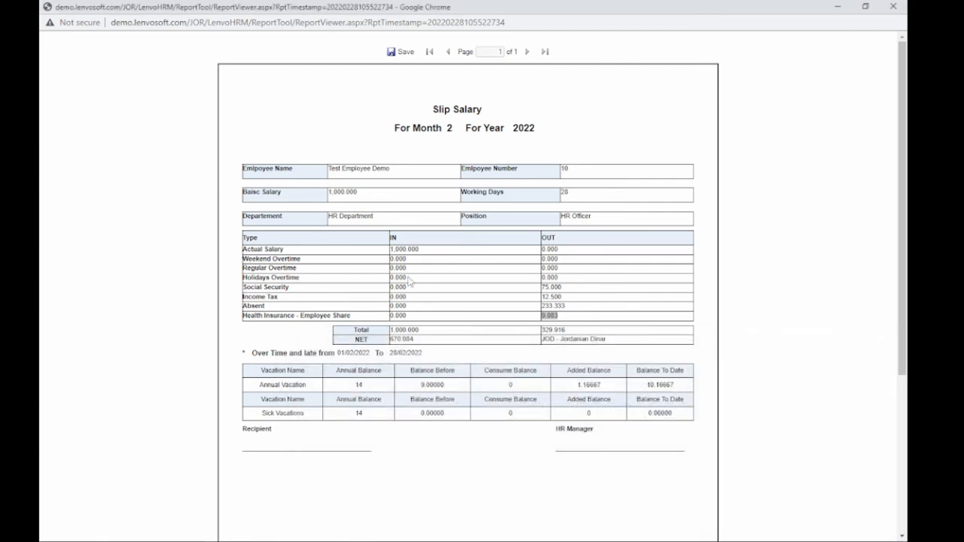